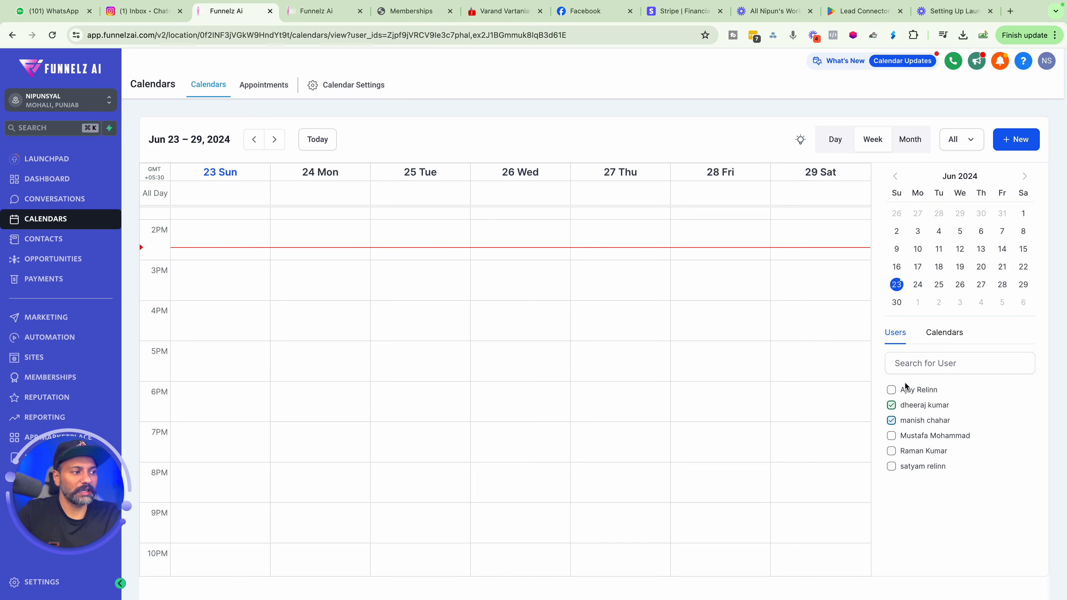
Deselect both checked users in the calendar's user filter so no user is selected.
click(891, 405)
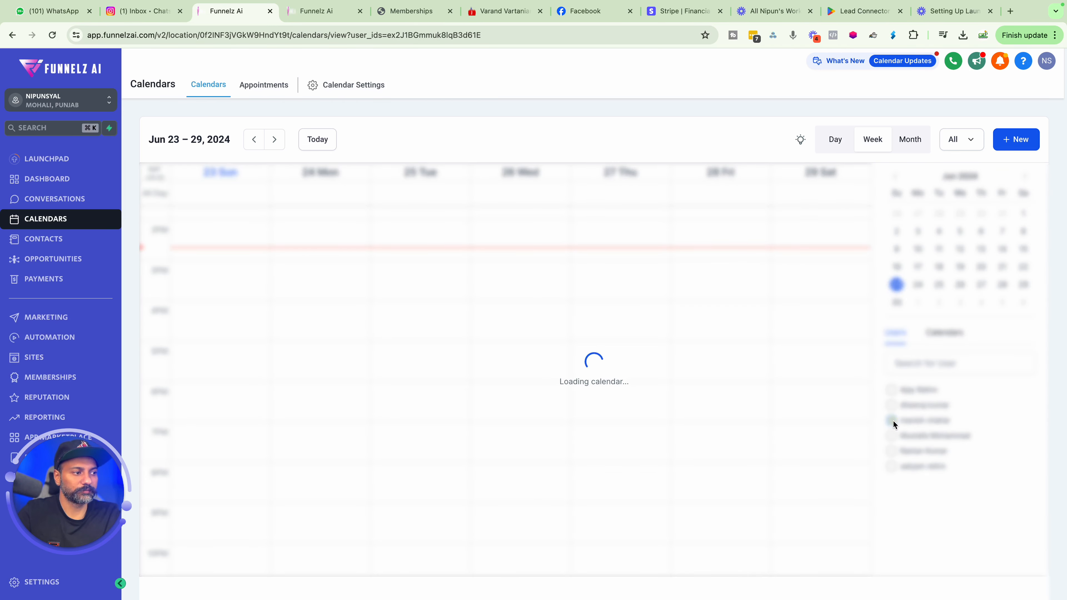
click(892, 420)
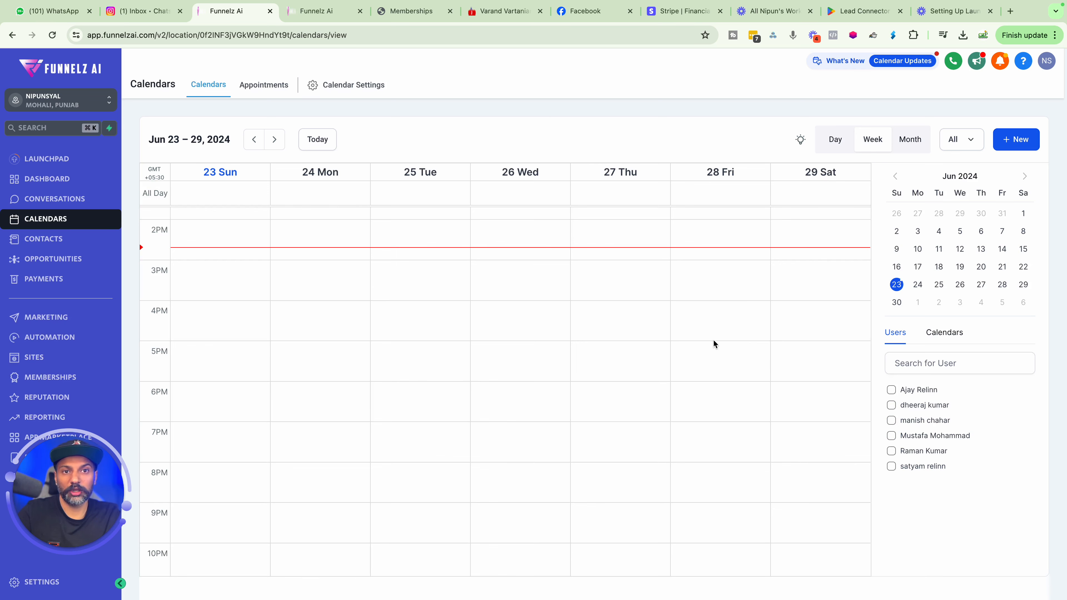
Open the Appointments view, then the calendar settings and its Connections page.
click(275, 90)
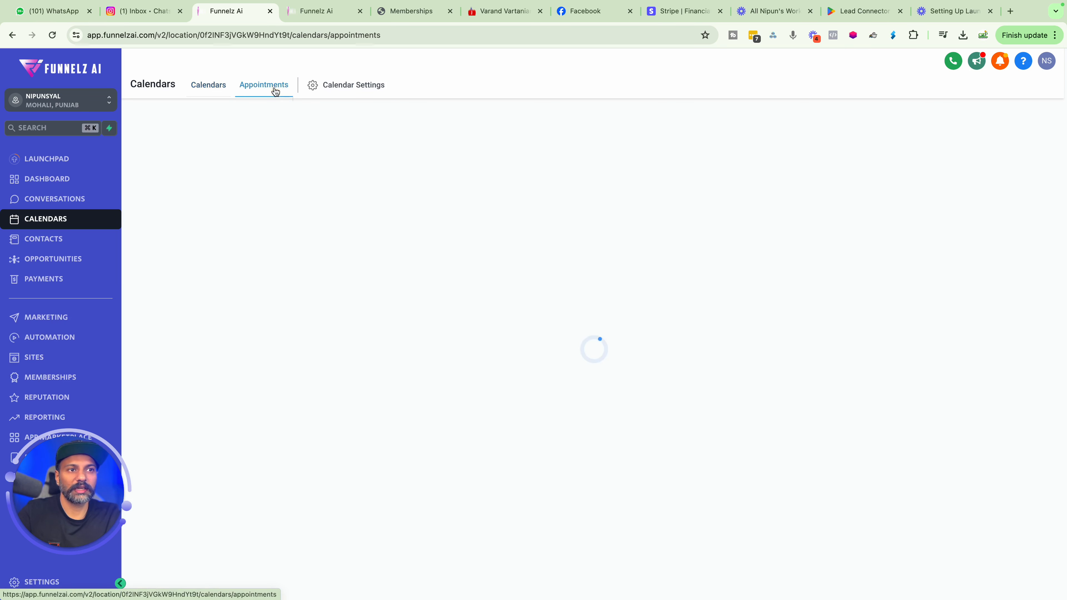
click(332, 86)
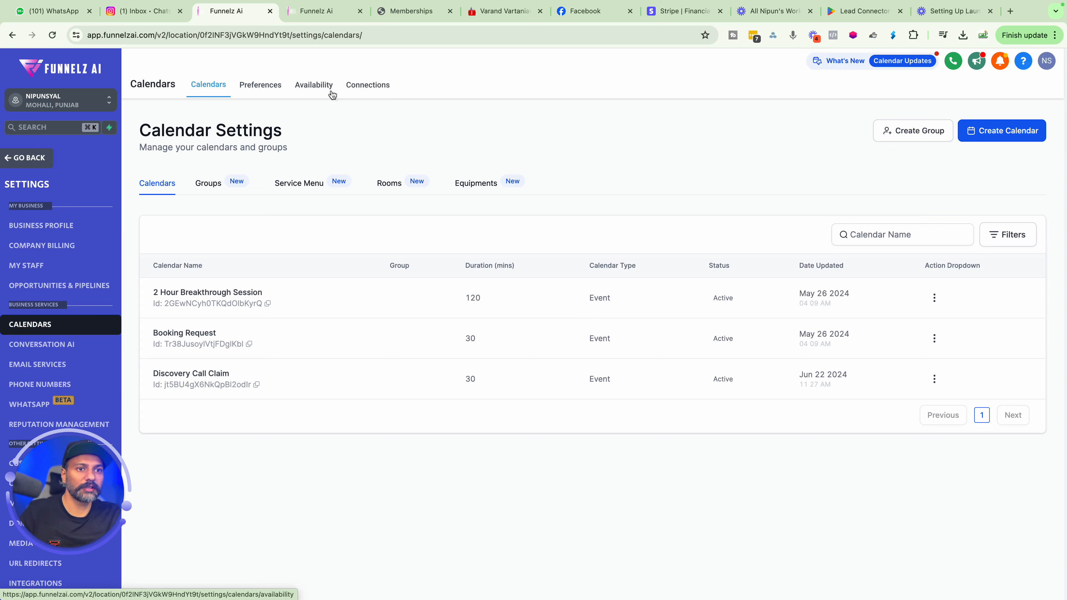
click(353, 88)
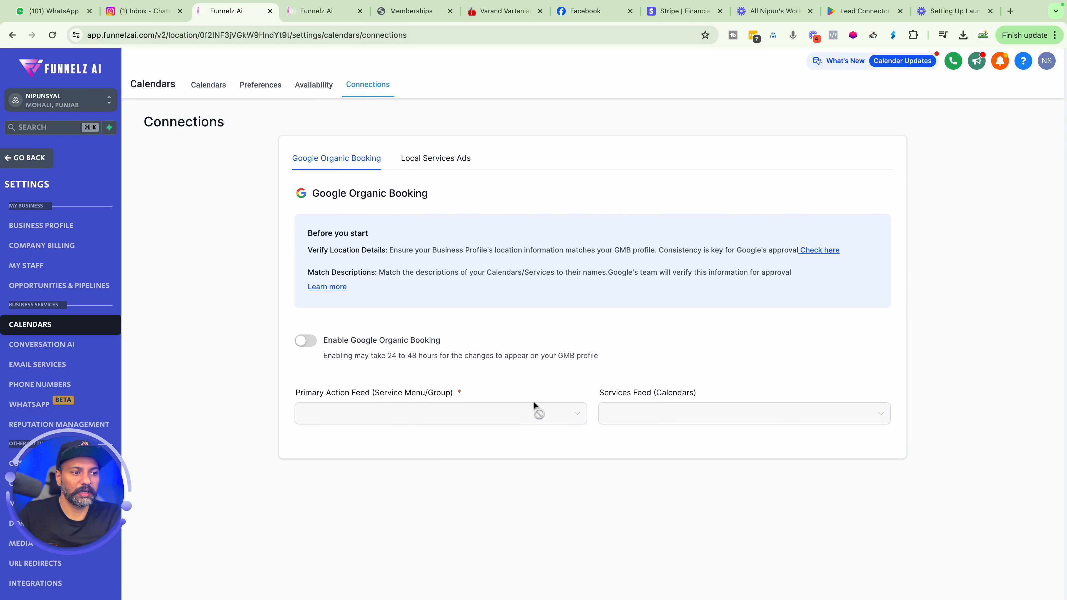
Try to enable Google Organic Booking, then cancel the confirmation.
click(307, 341)
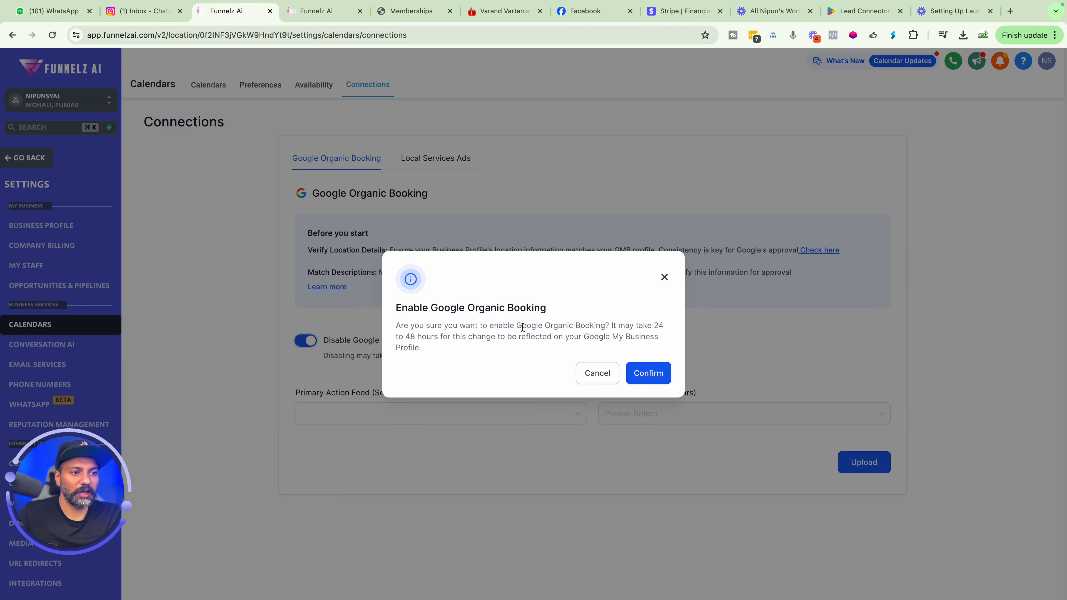
click(582, 373)
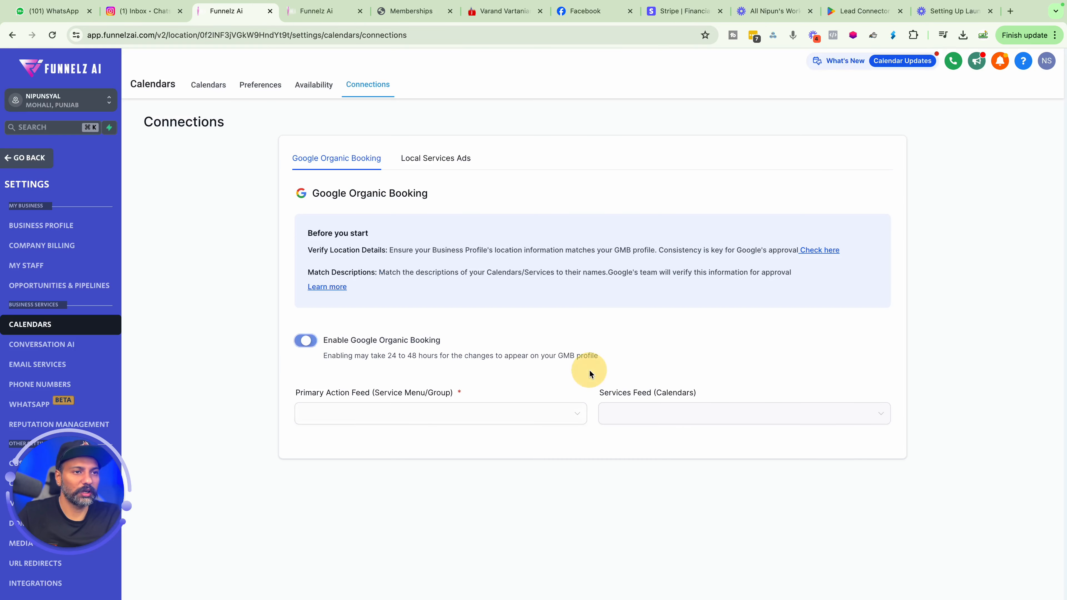
Review the Availability, Connections, Calendars and Preferences pages of the calendar settings.
click(314, 86)
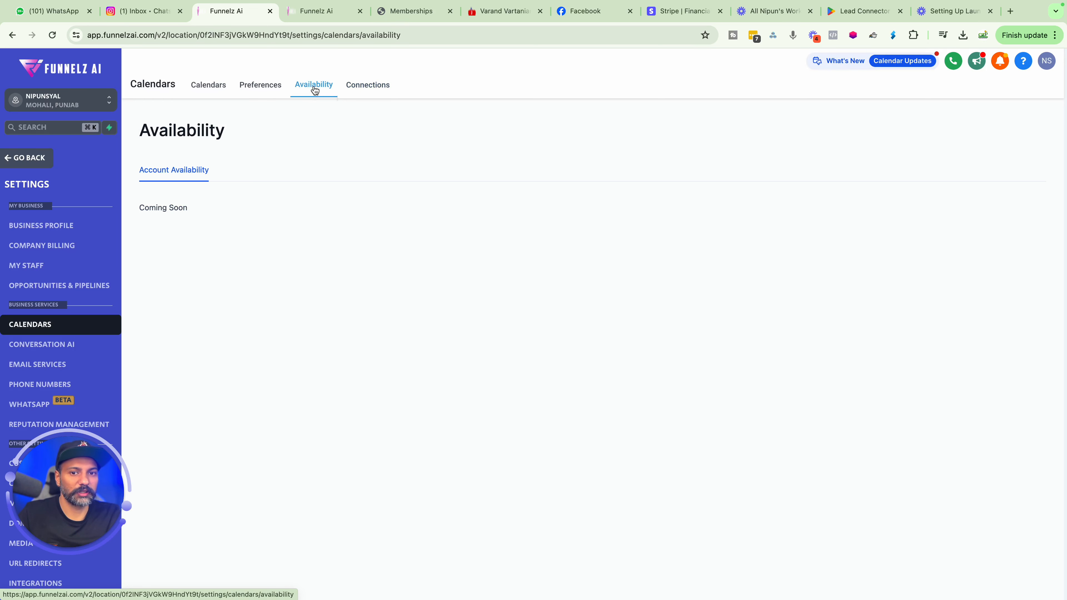
click(387, 86)
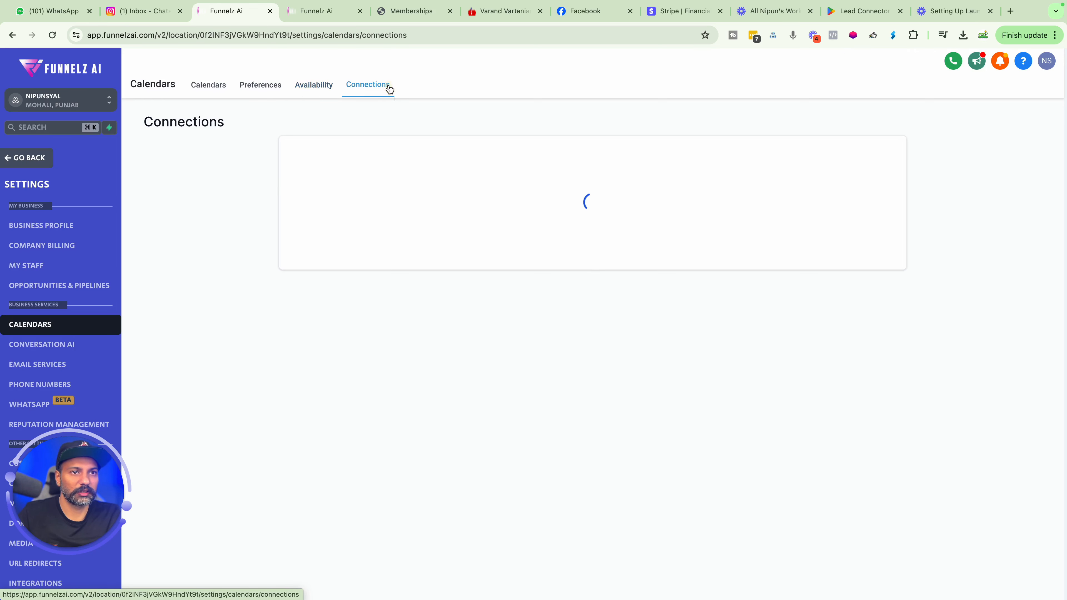
click(206, 90)
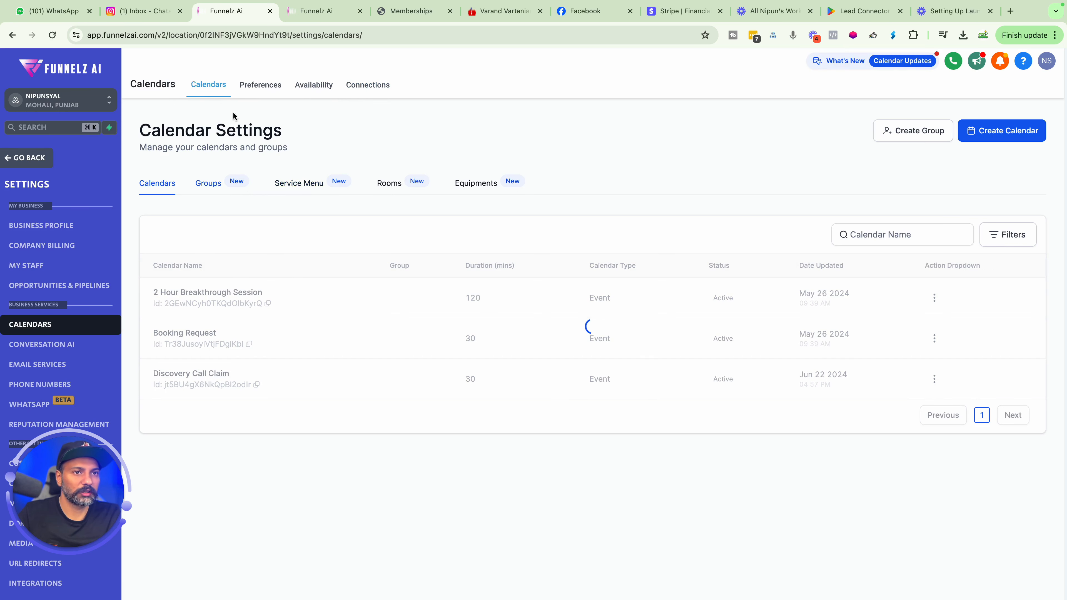
click(265, 94)
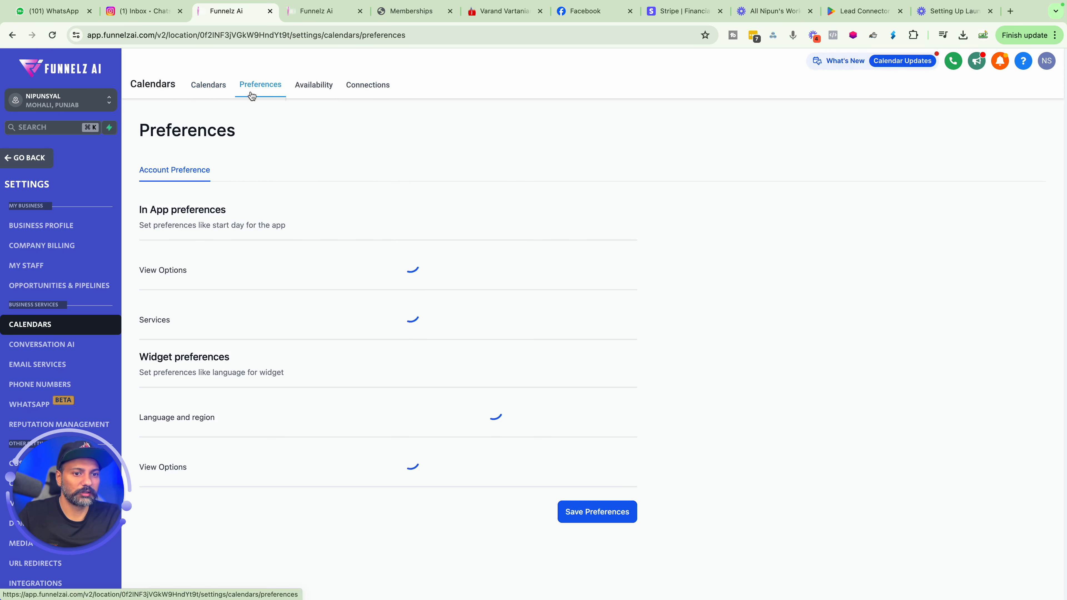
click(208, 84)
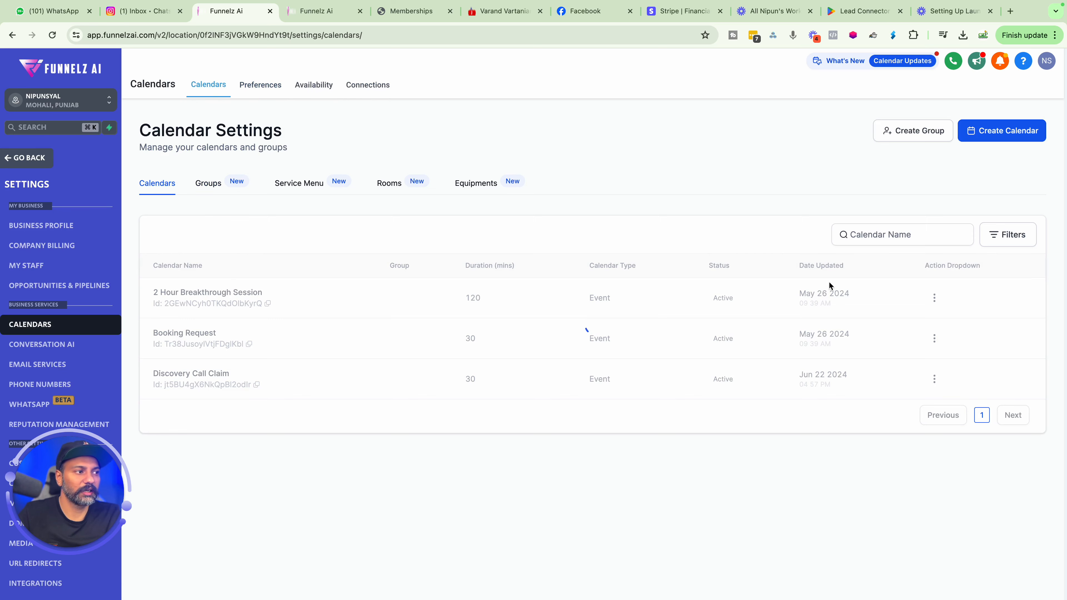
click(993, 131)
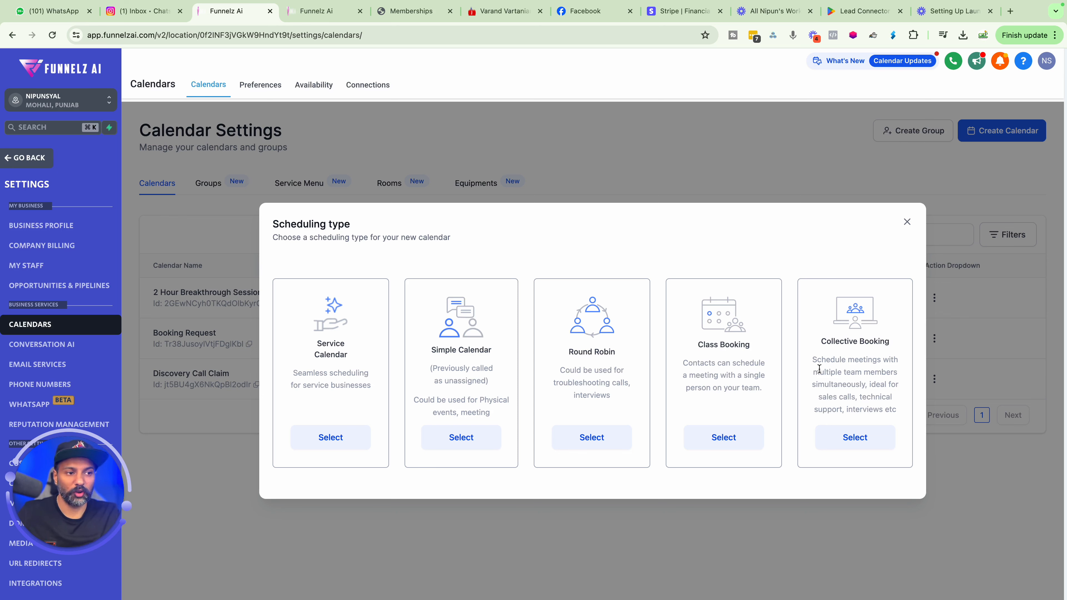
click(470, 435)
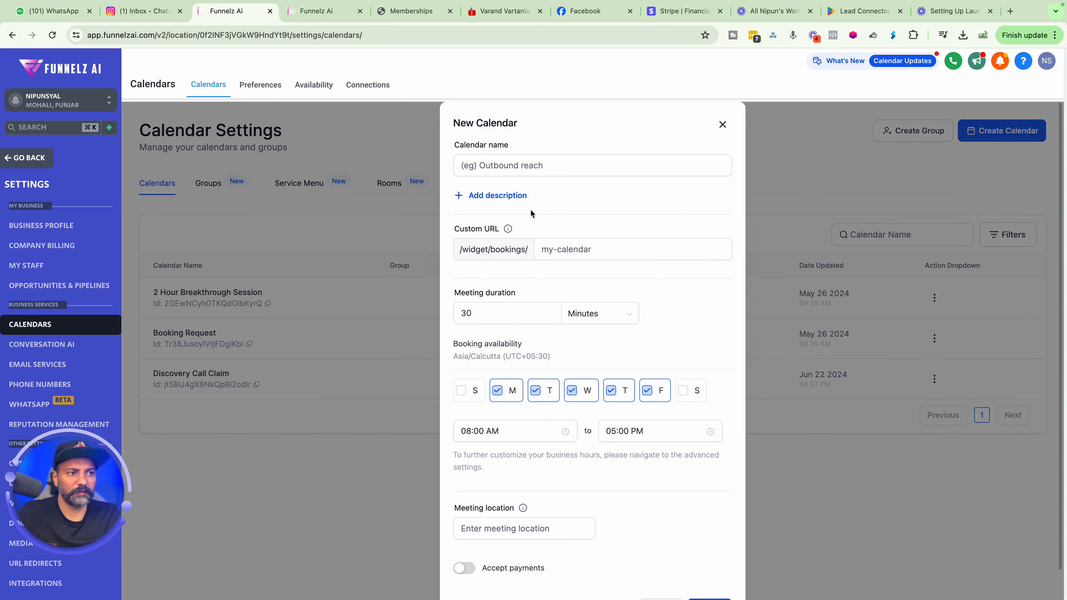
click(515, 164)
text(30 mins)
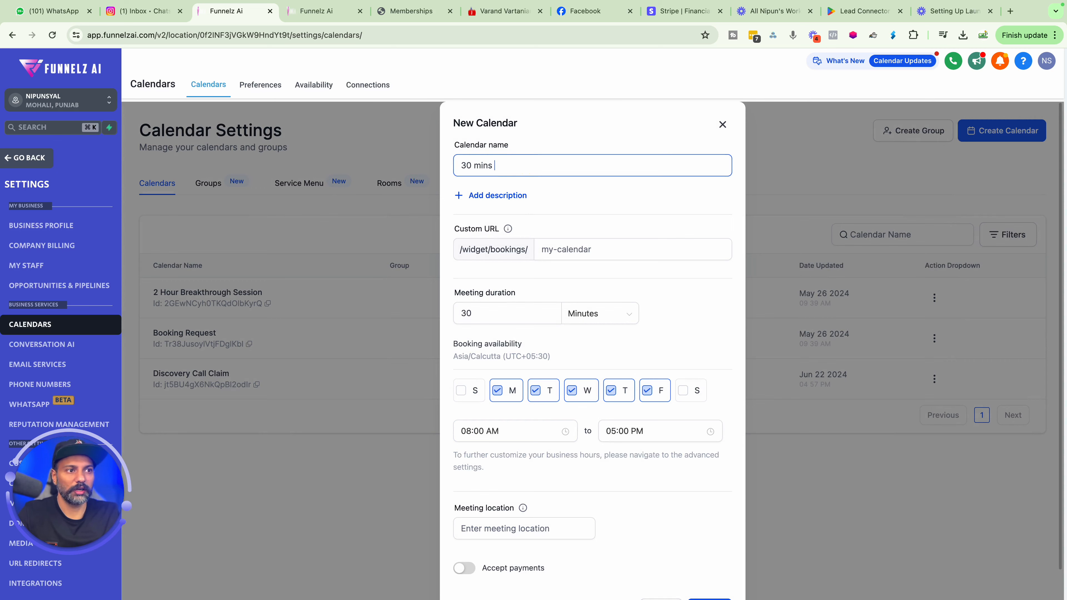
click(723, 124)
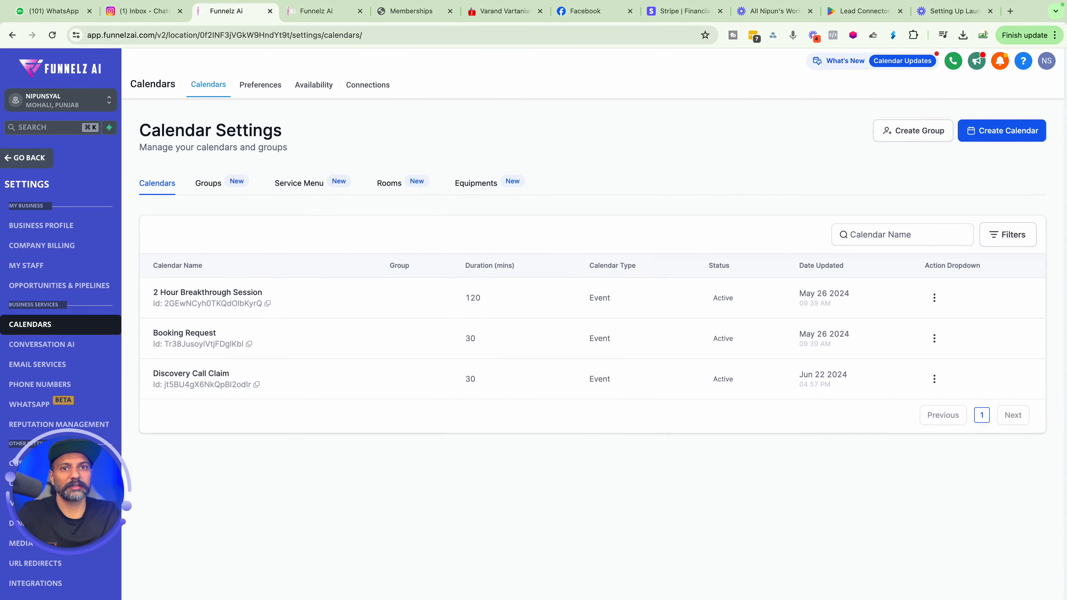
Switch to the FUNNELZ AI sub-account.
click(55, 99)
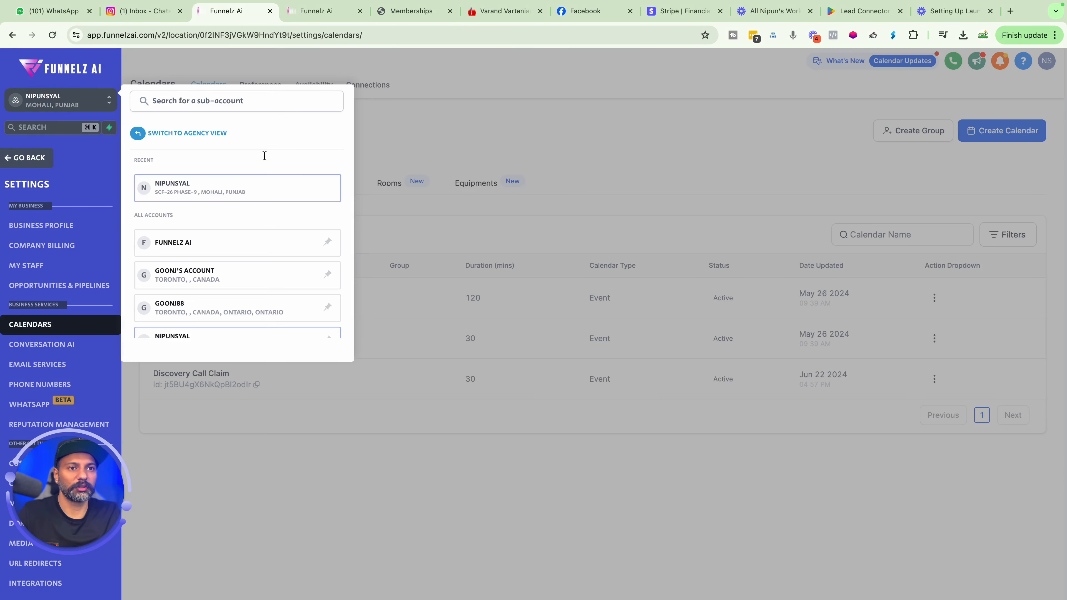
click(225, 243)
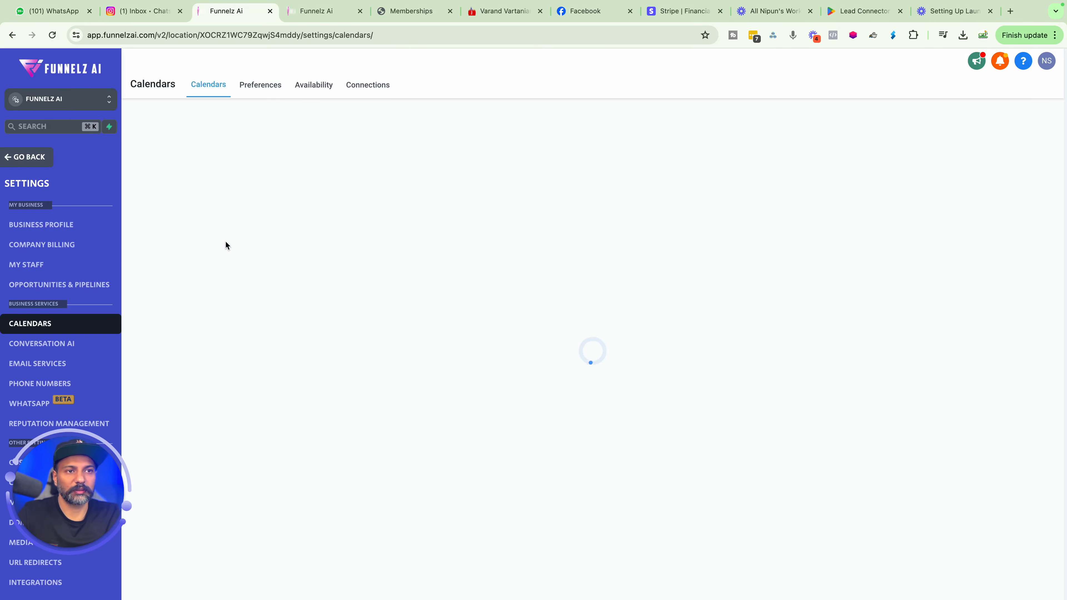
Start creating a new Simple Calendar and name it Onboarding Call.
click(979, 136)
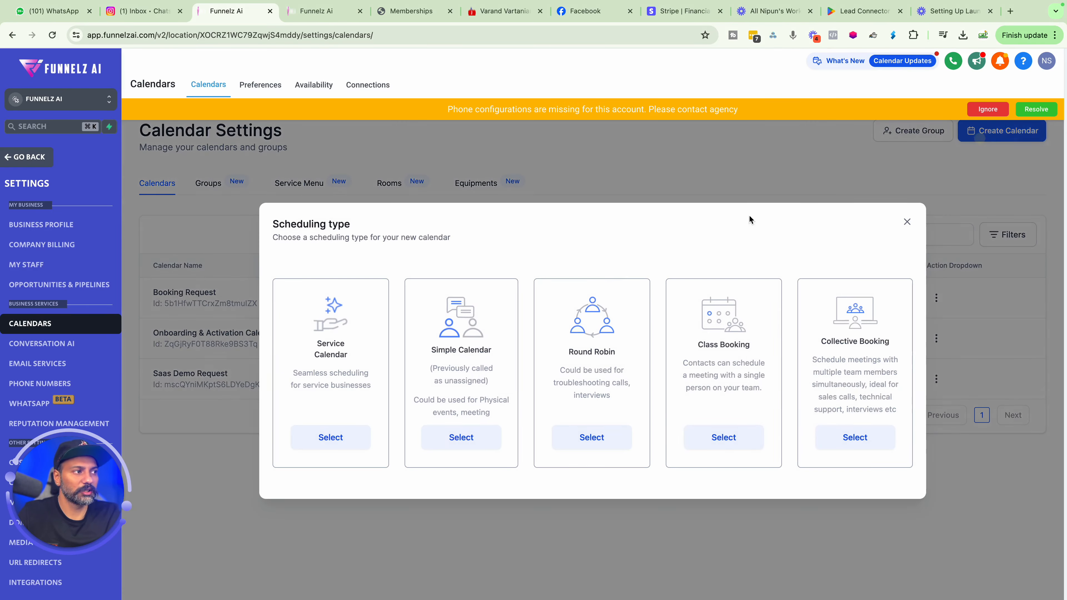
click(449, 437)
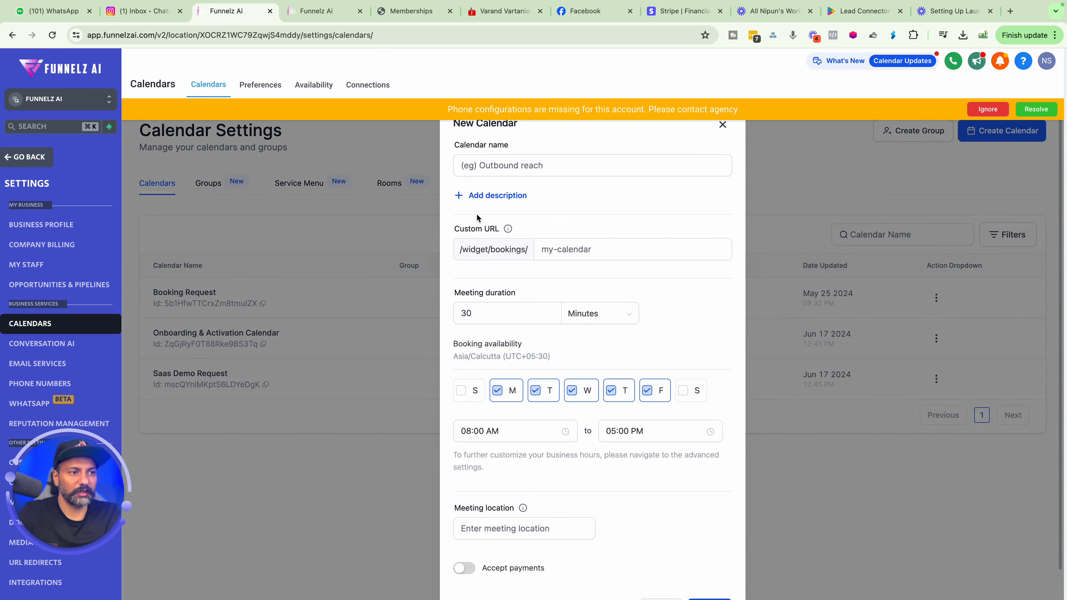
click(485, 168)
text(On)
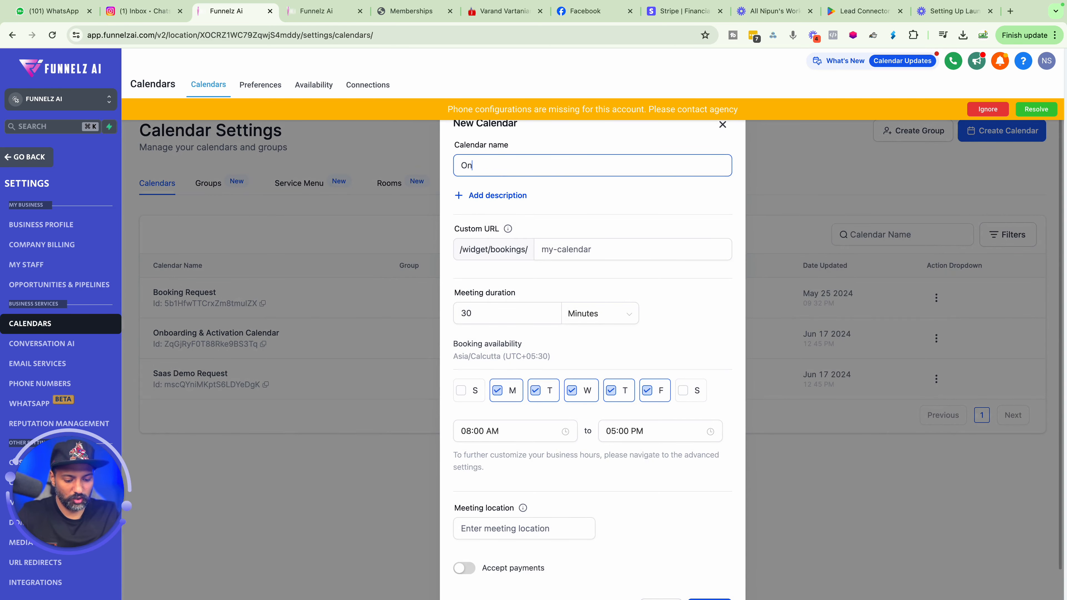
text(boarding Call)
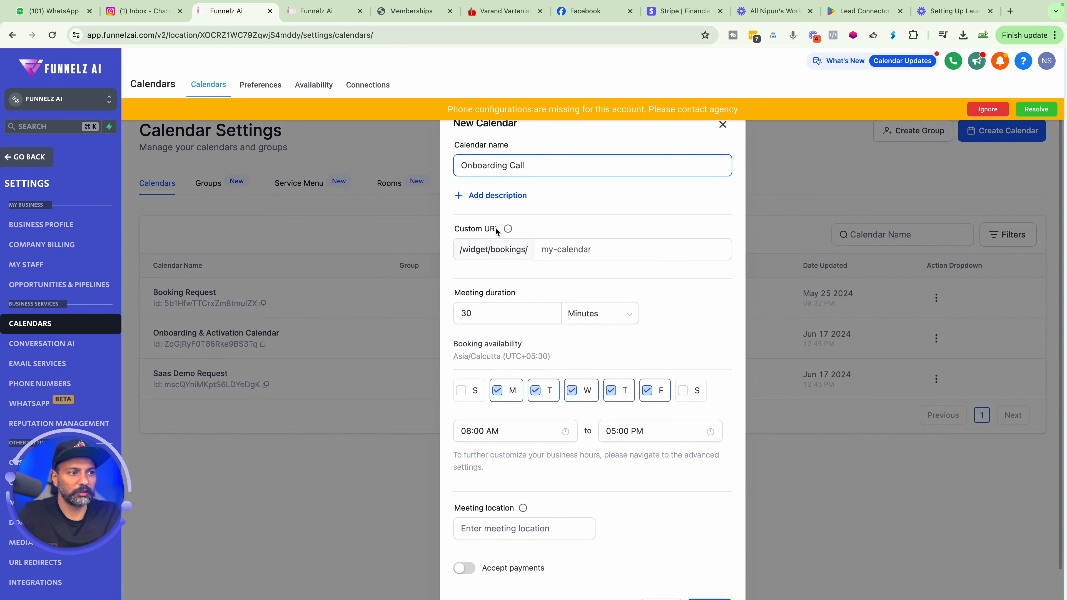
Set the custom URL slug to onboarding call.
click(541, 250)
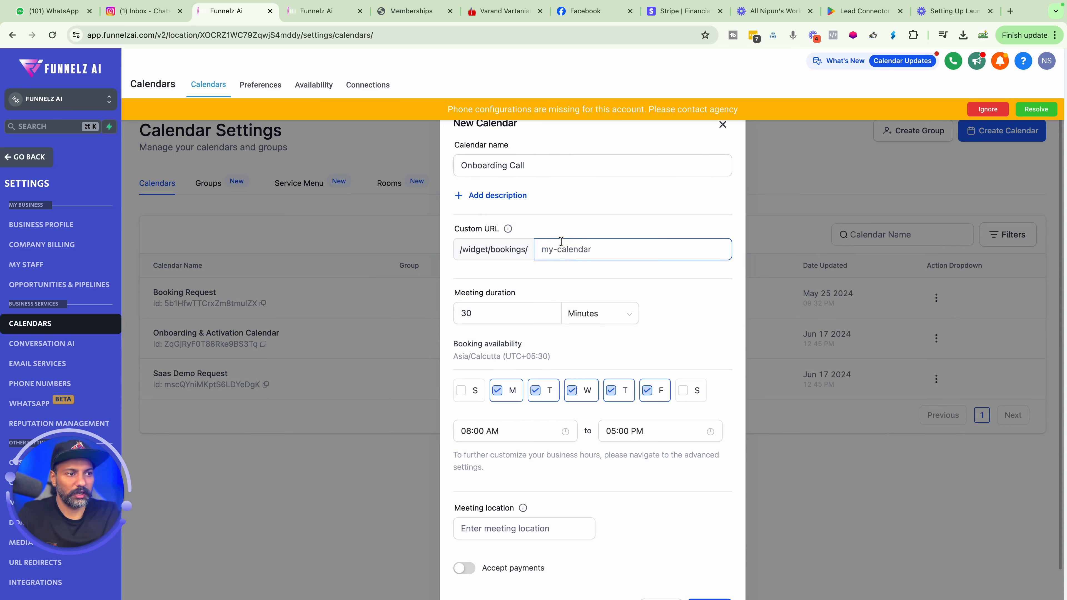
text(onbordin)
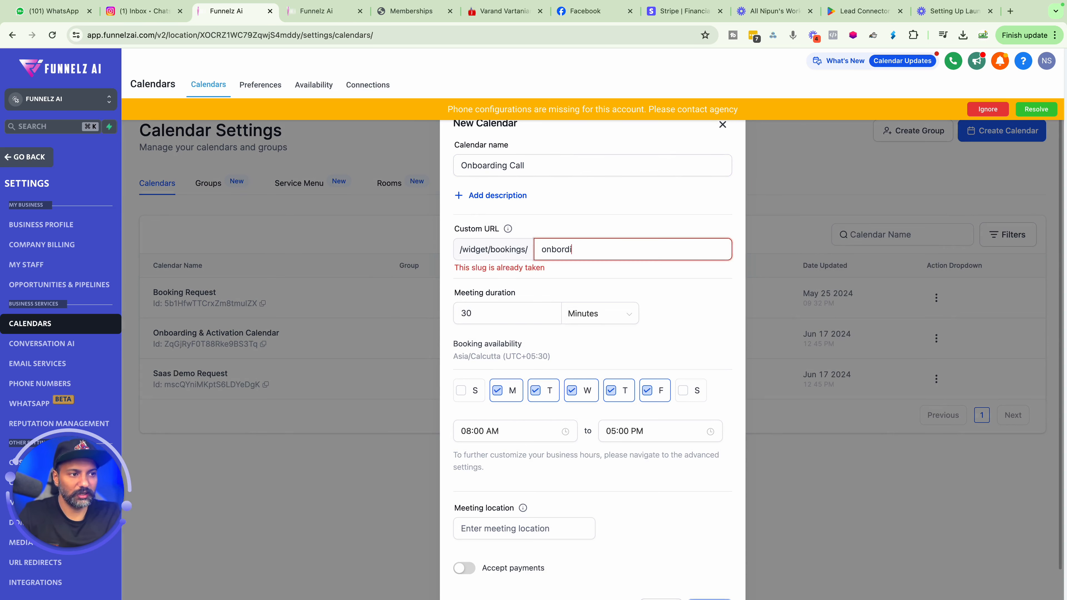
key(BackSpace)
key(BackSpace)
key(BackSpace)
key(BackSpace)
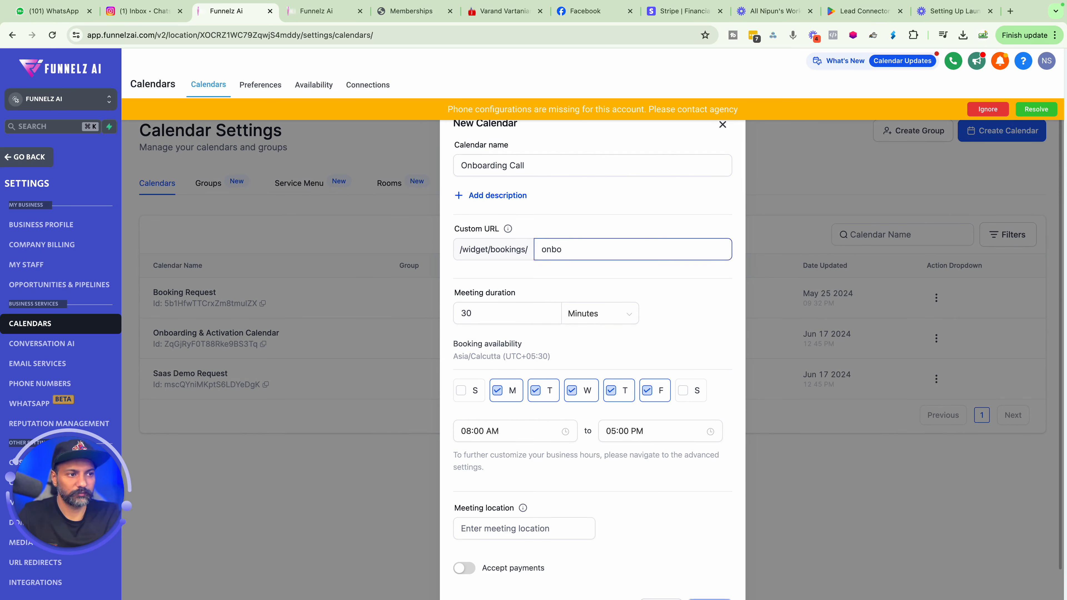
text(arding call)
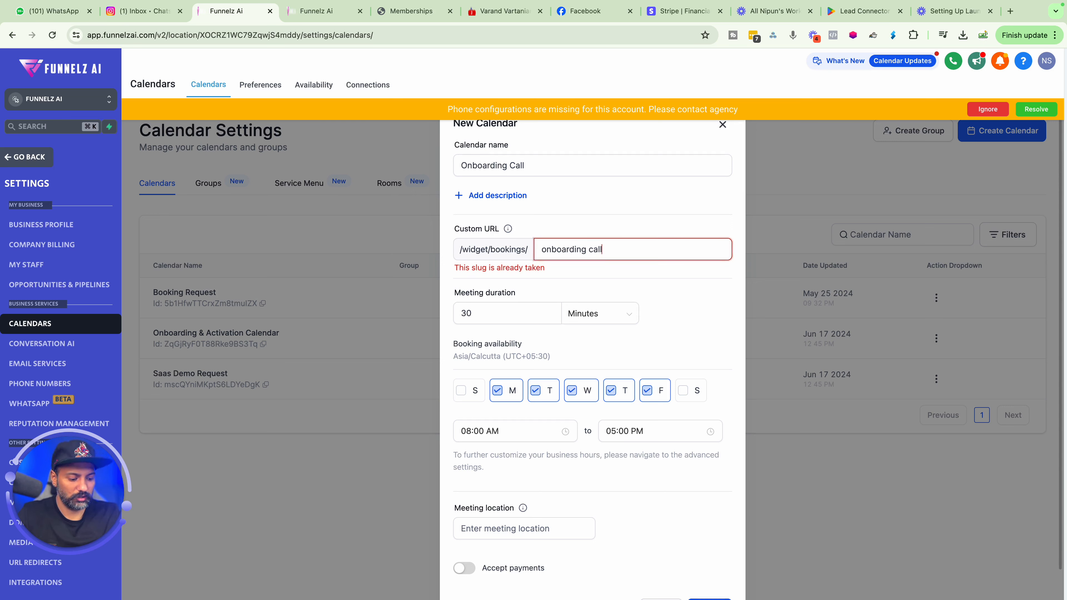
Edit the custom URL slug to onboardingcall by removing the space.
click(593, 249)
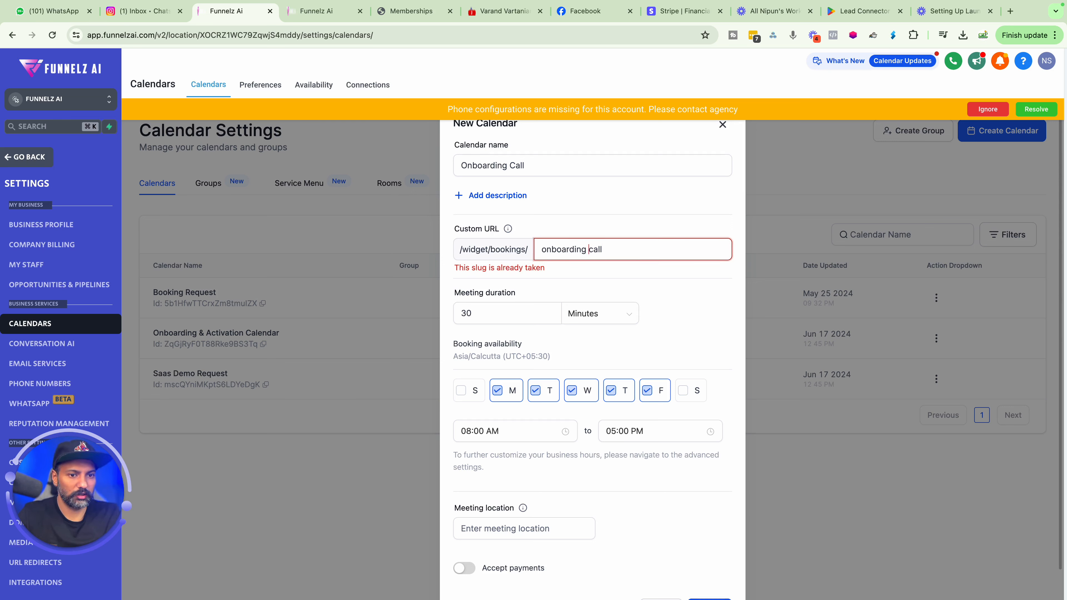
key(BackSpace)
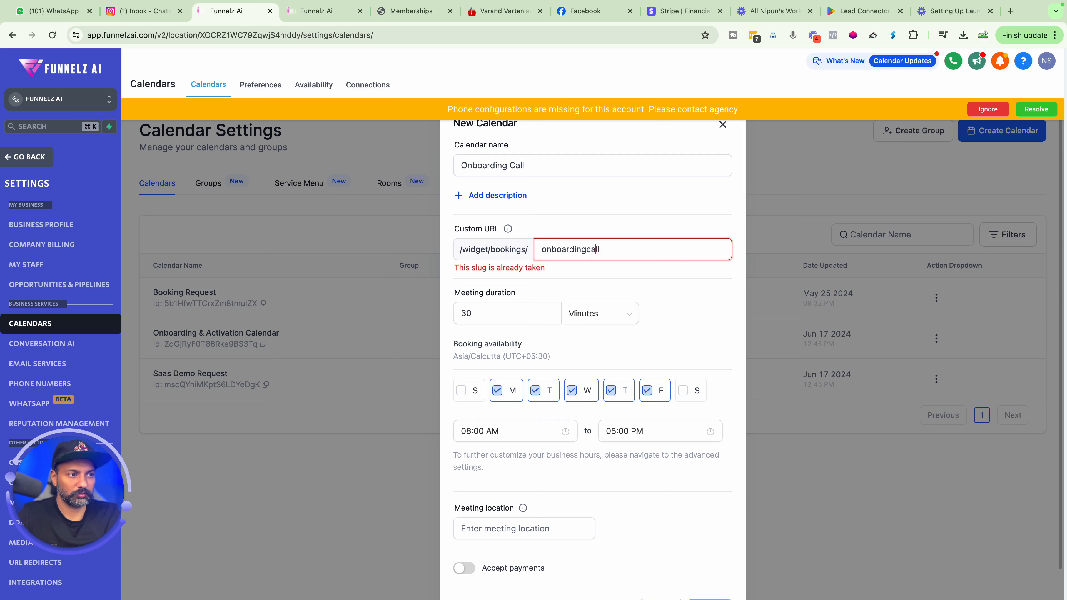
key(Delete)
key(Delete)
key(Delete)
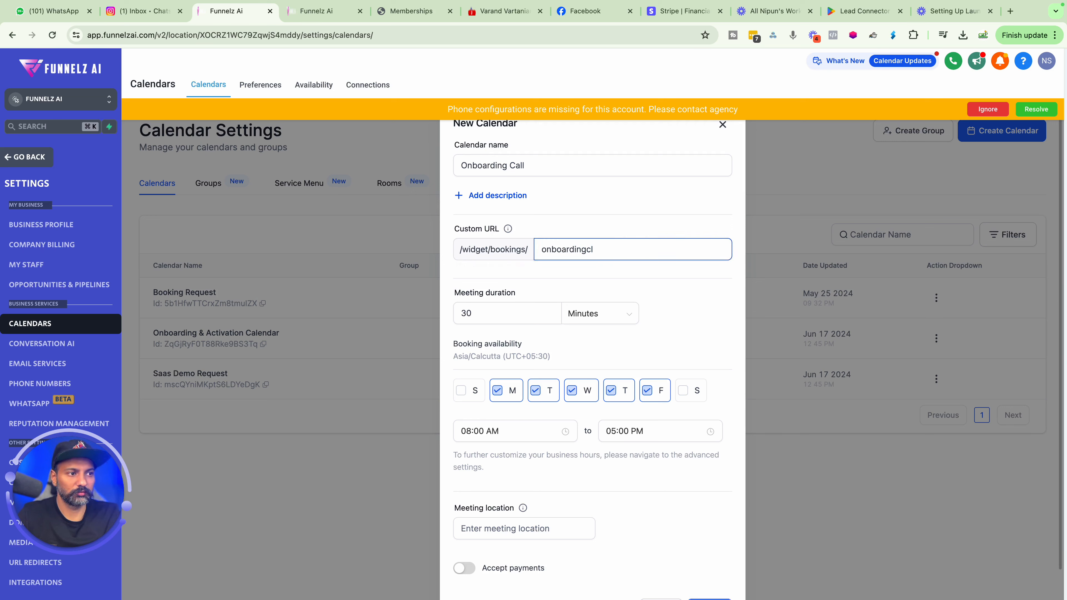
text(l)
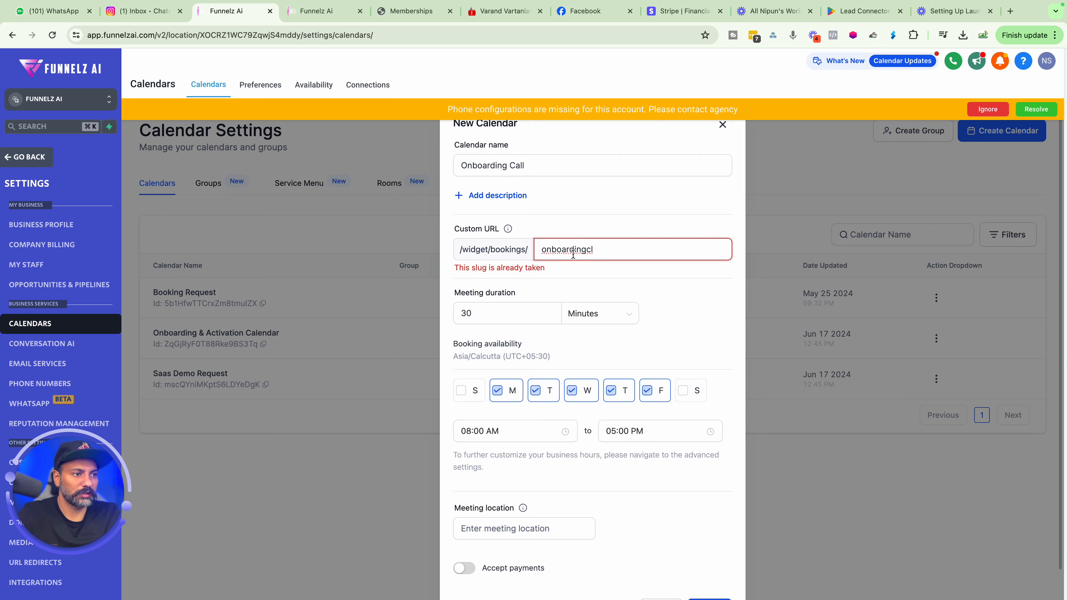
click(599, 251)
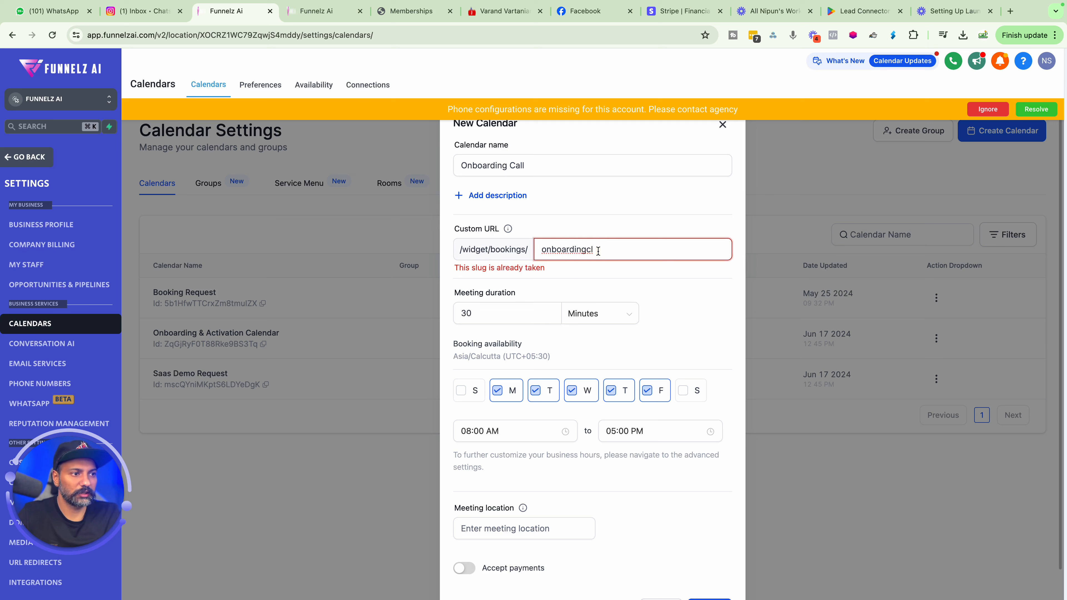
key(BackSpace)
text(all)
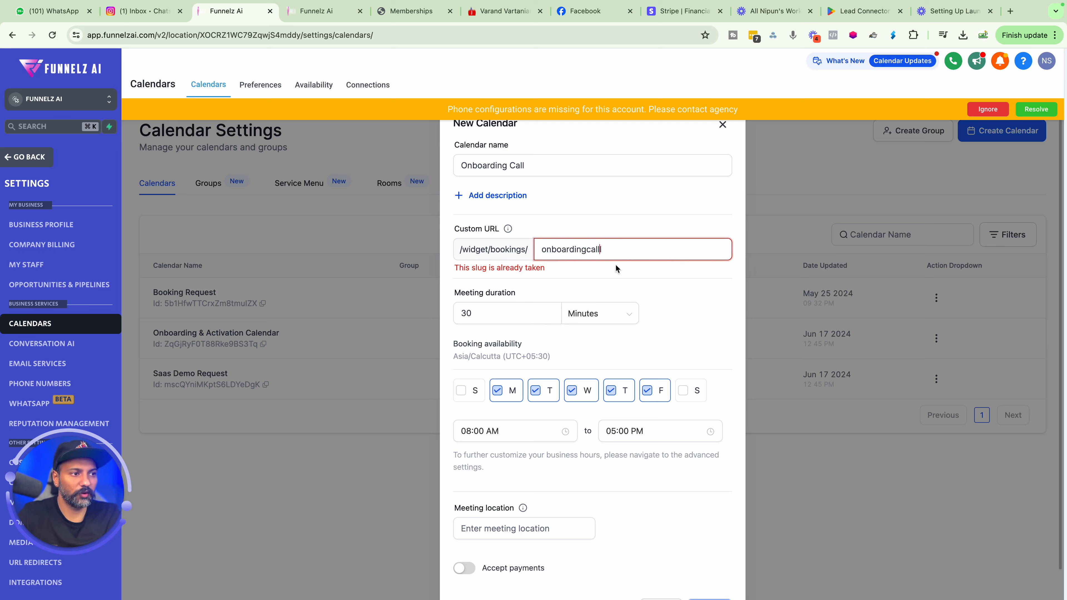
Retype the custom URL slug as onboardingcall.
click(683, 260)
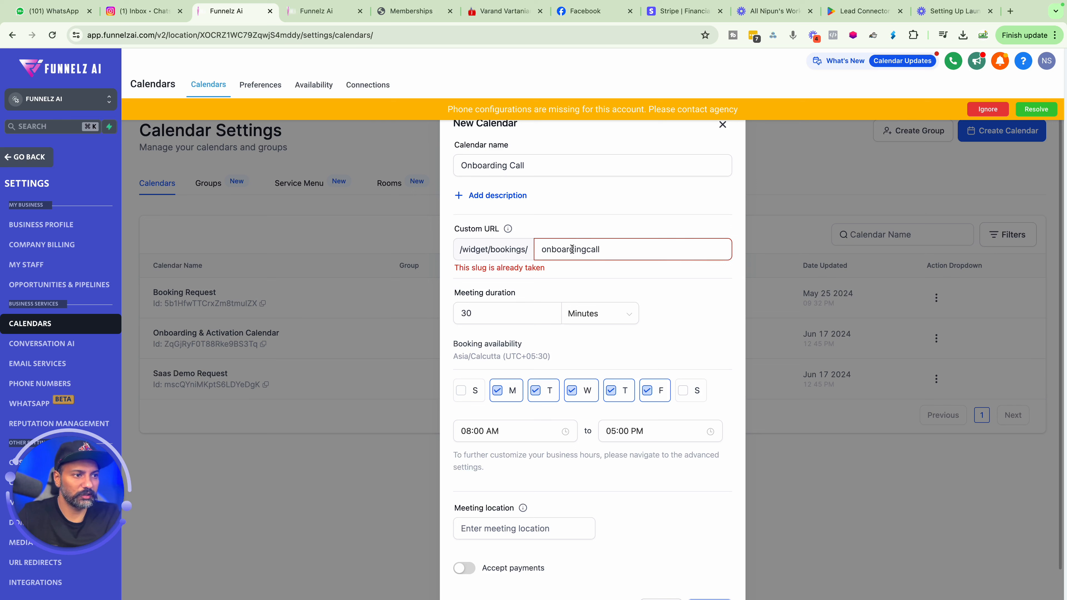
drag(588, 252, 506, 255)
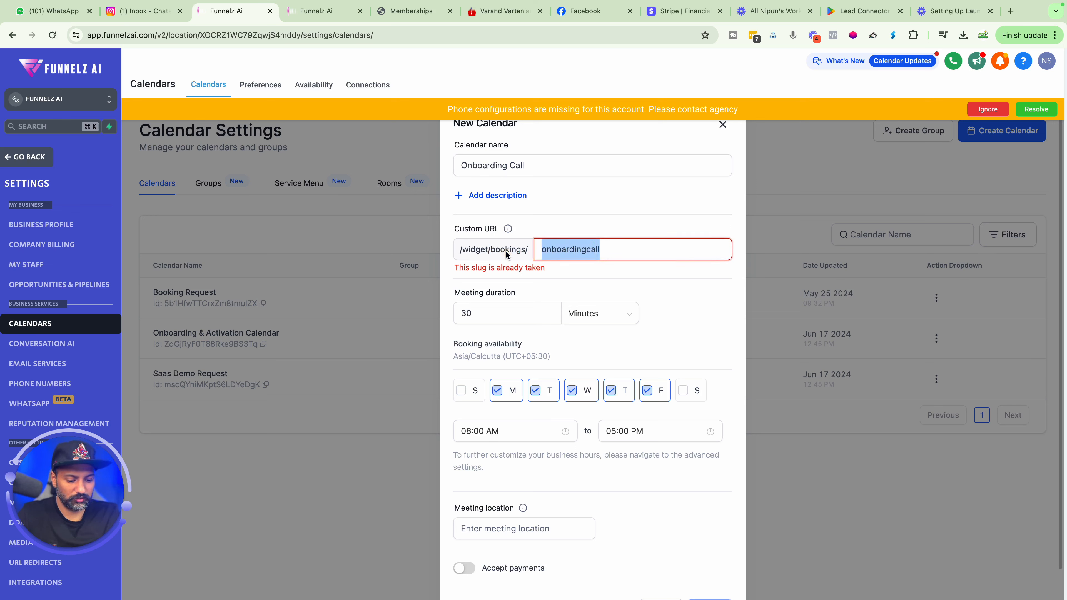
text(boarding)
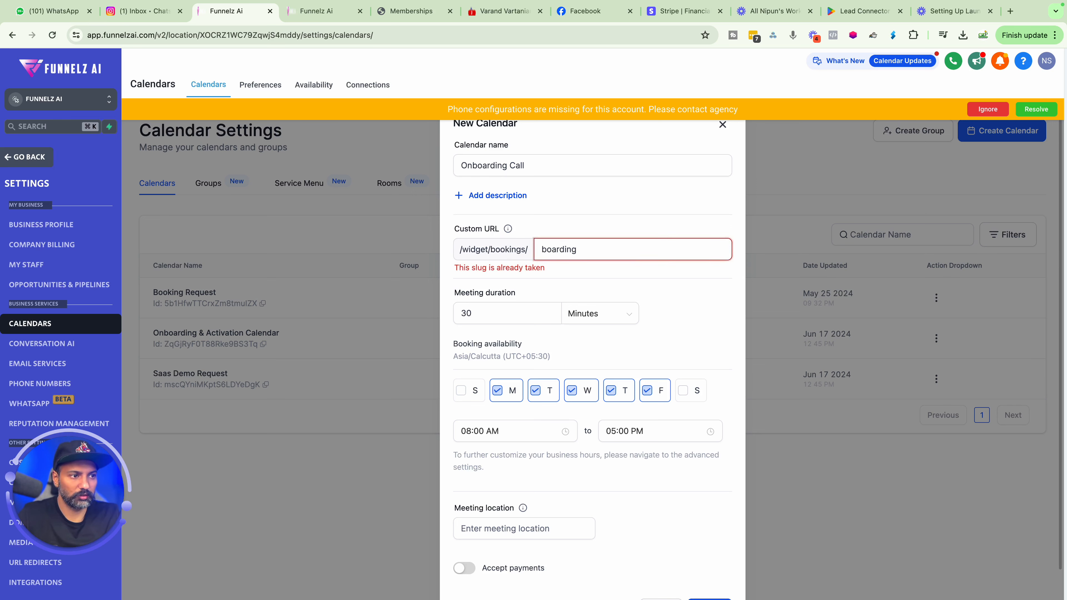
text(call)
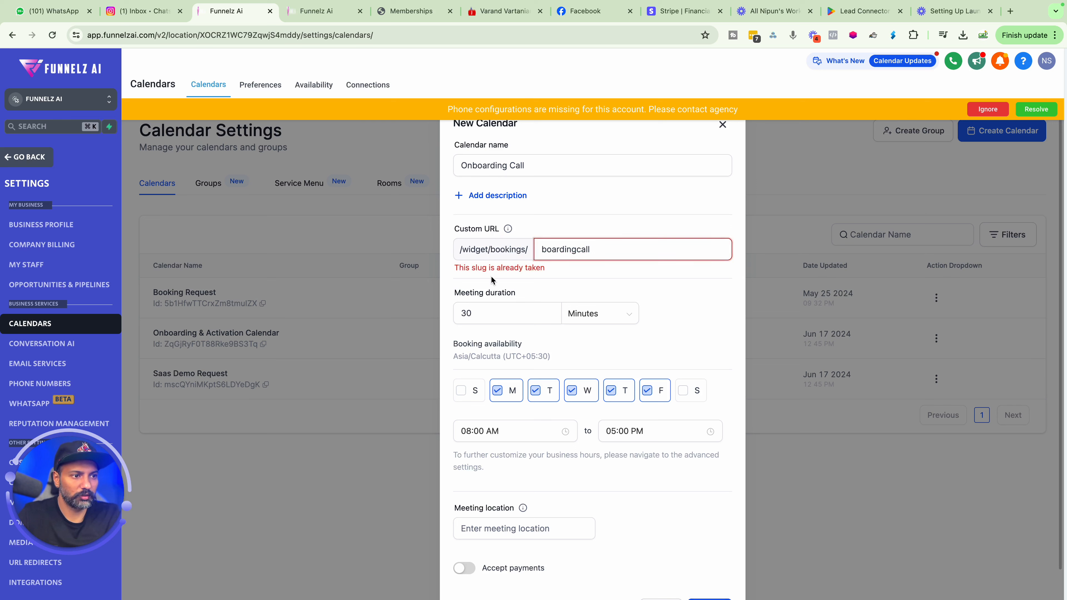
click(500, 281)
click(543, 250)
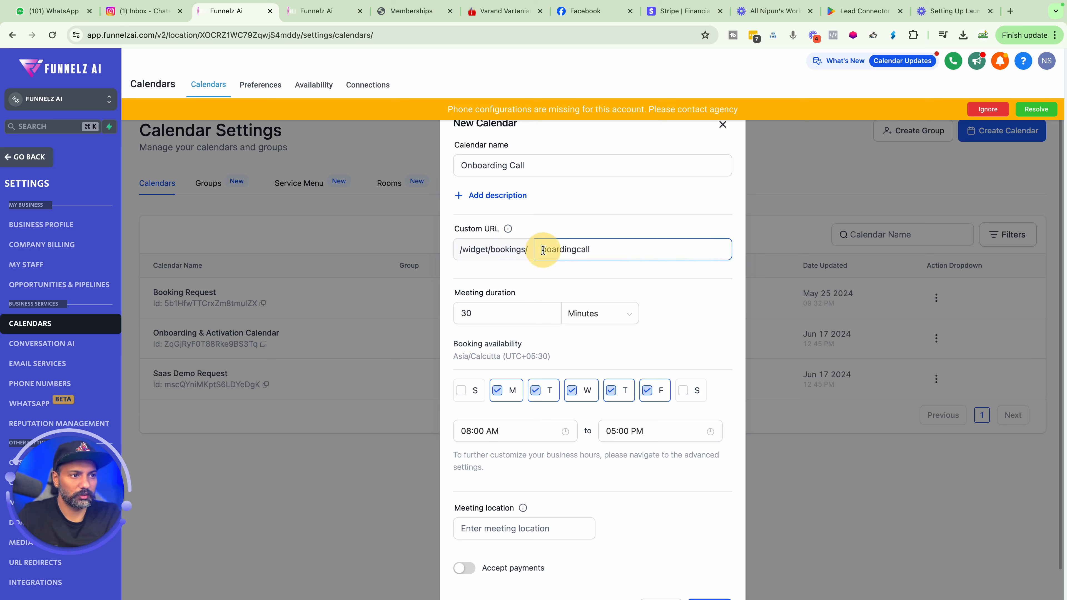
text(on)
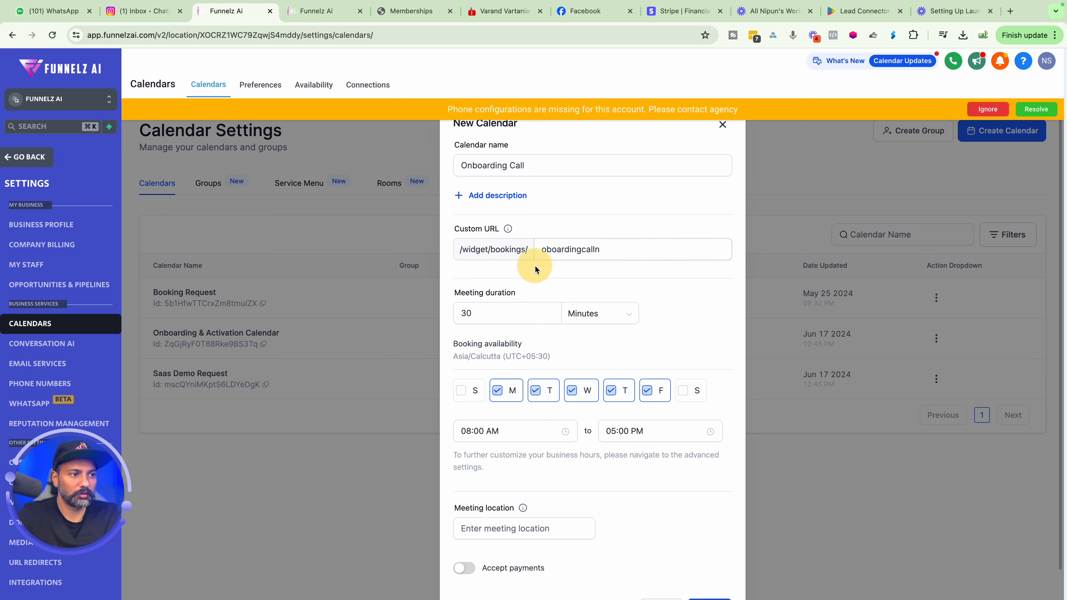
key(BackSpace)
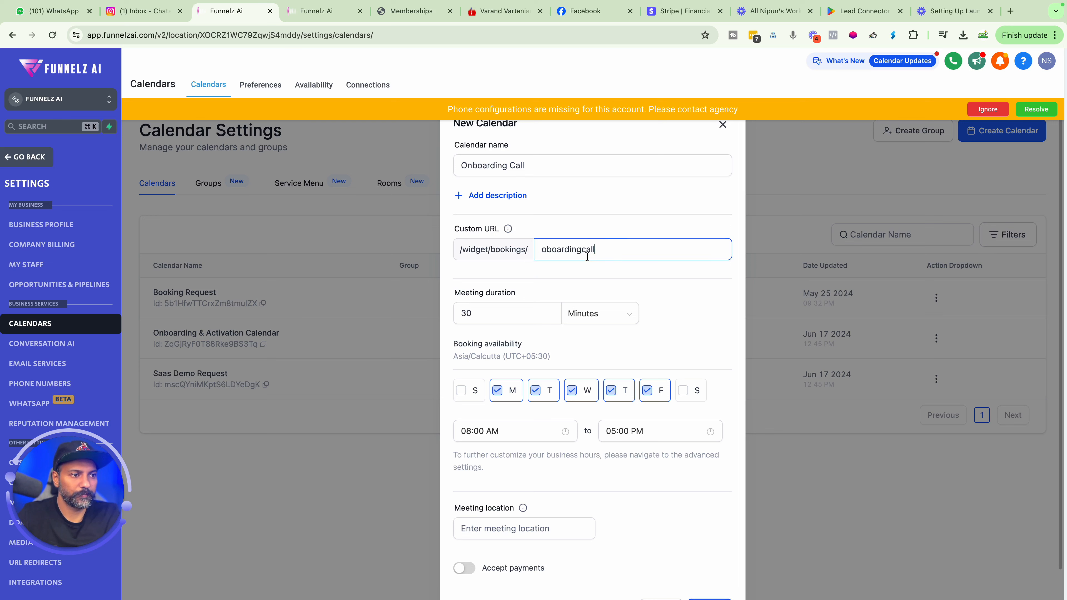
click(548, 249)
text(n)
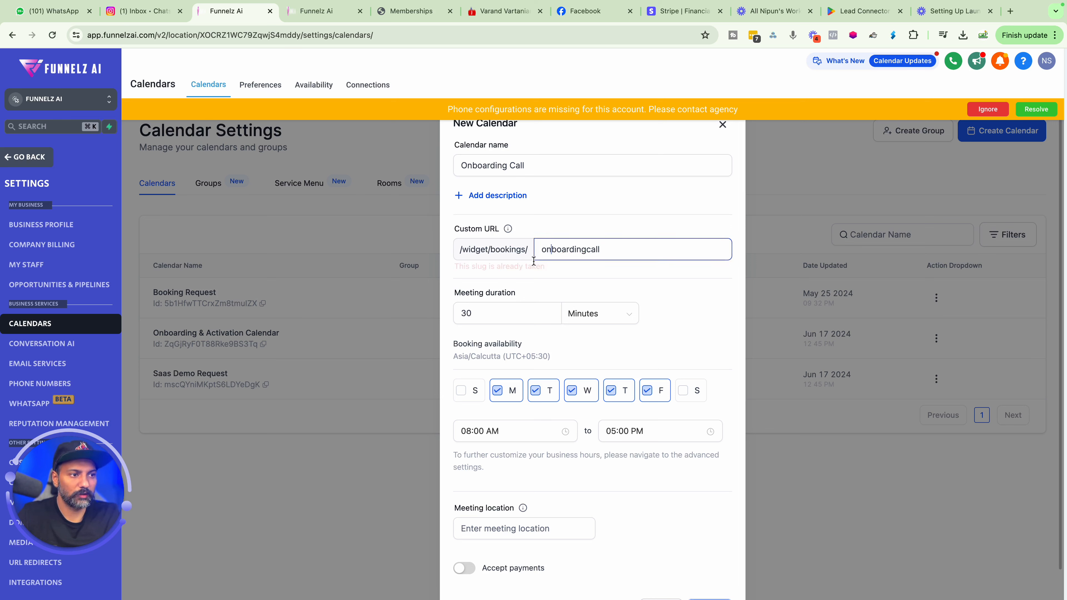
Shorten the custom URL slug to onboardingcl.
click(533, 274)
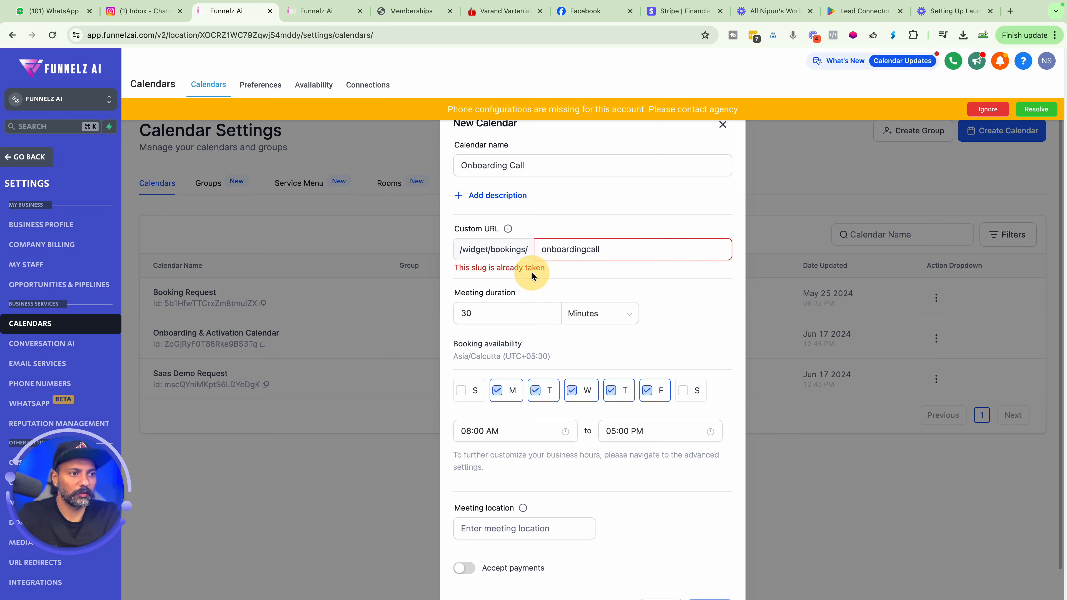
click(598, 250)
key(BackSpace)
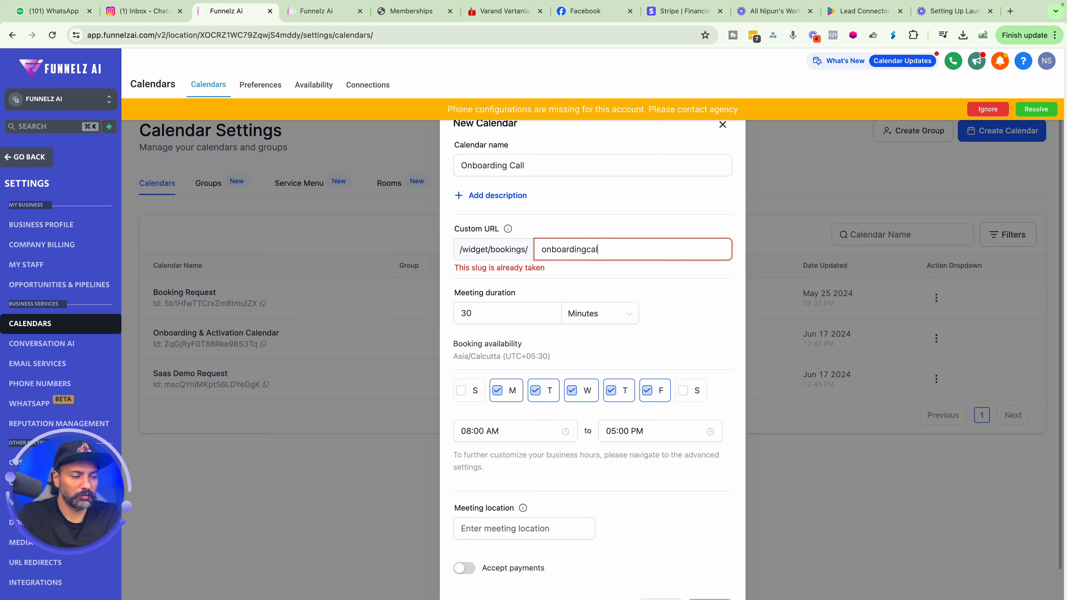
click(580, 276)
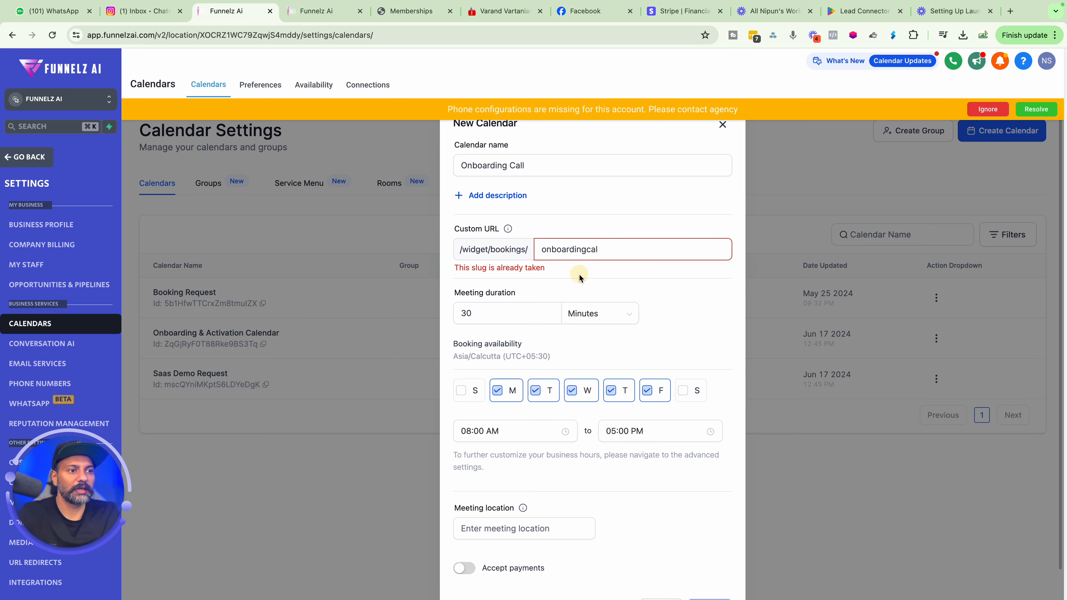
click(602, 248)
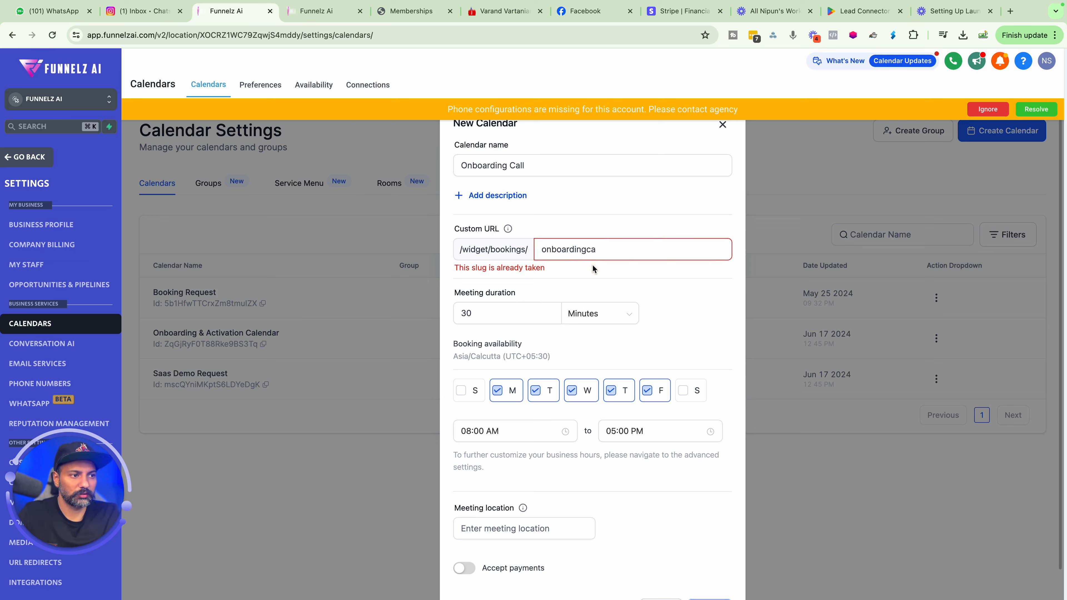
key(BackSpace)
text(=)
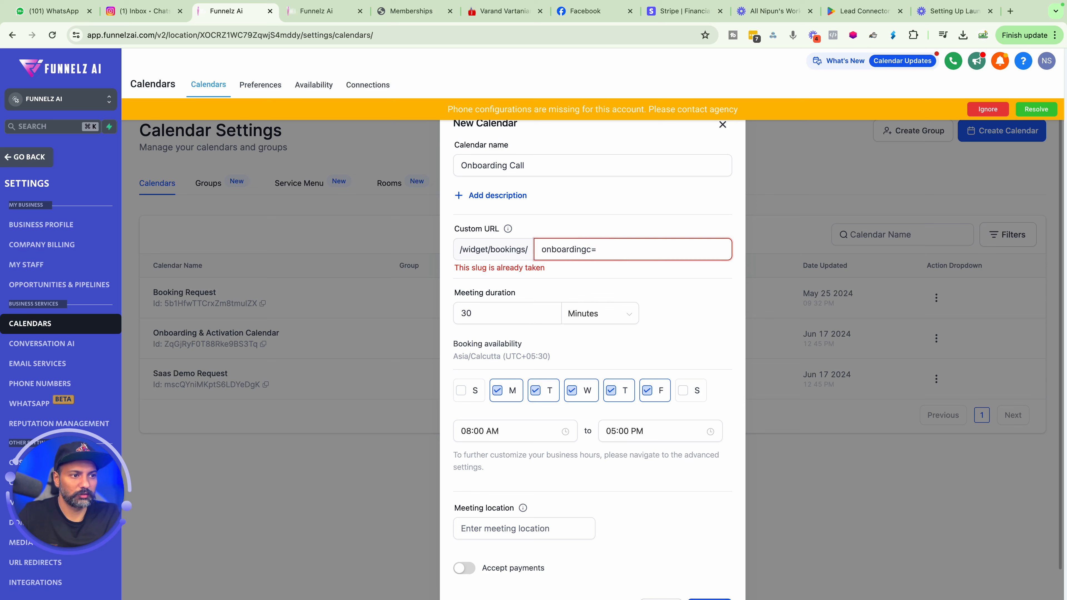
key(BackSpace)
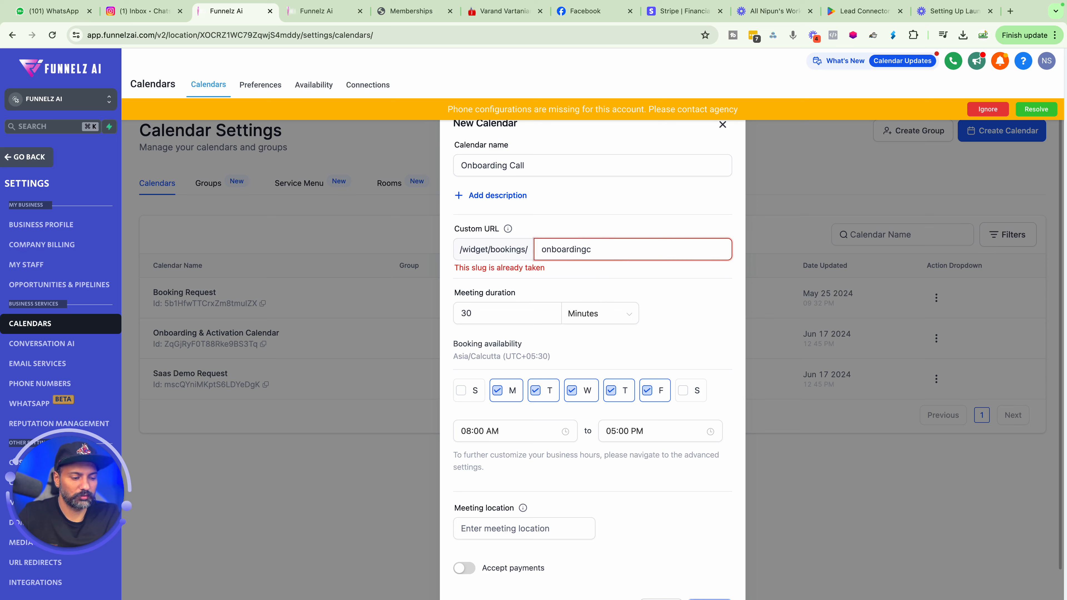
text(l)
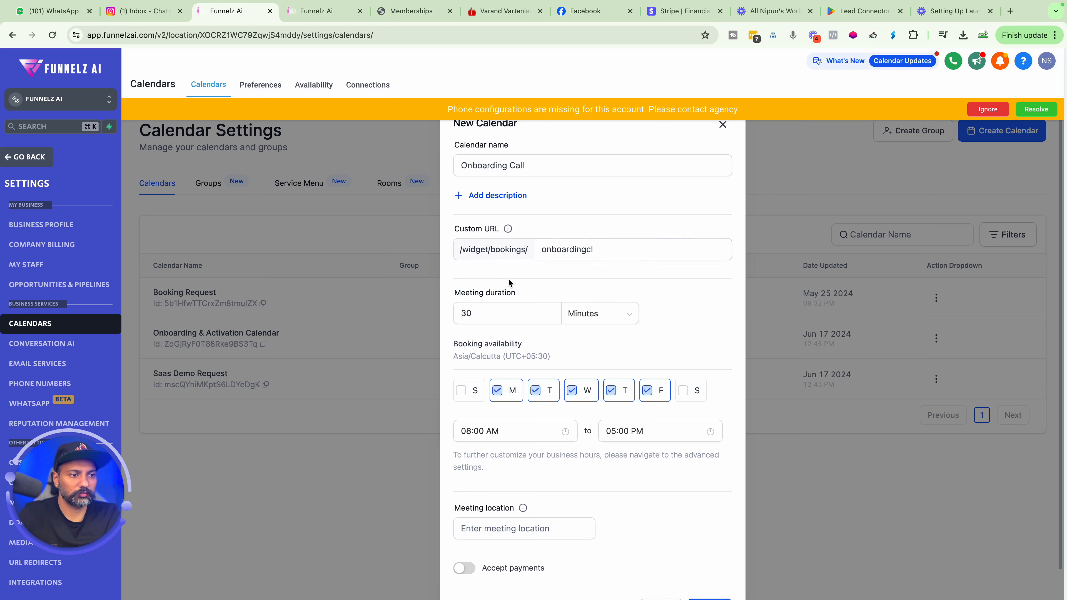
Set the booking availability start time to 05:00 PM.
click(523, 321)
scroll(523, 324, down, 2)
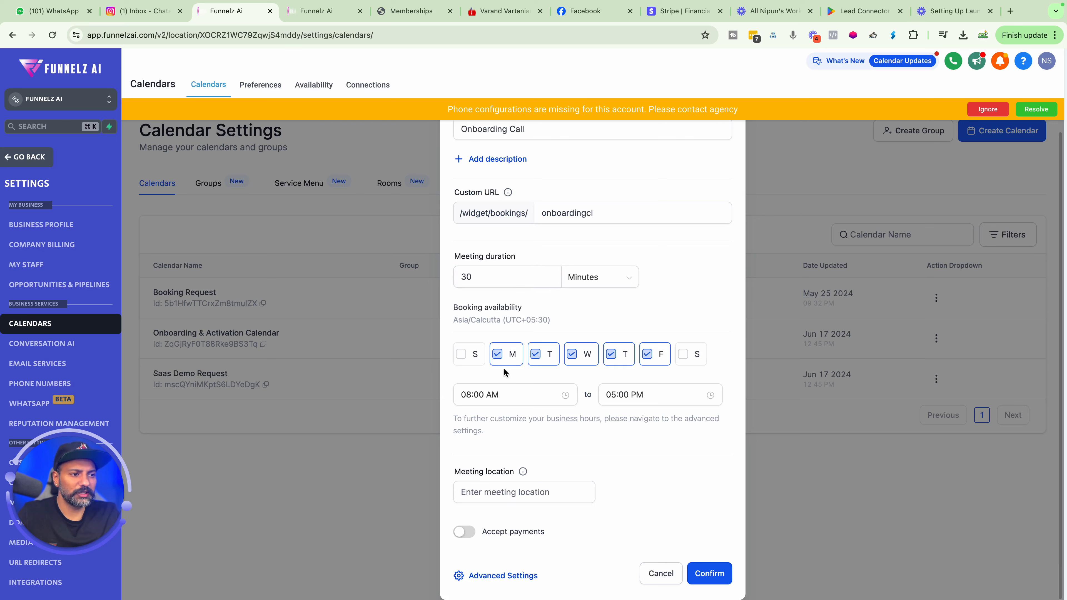
click(532, 391)
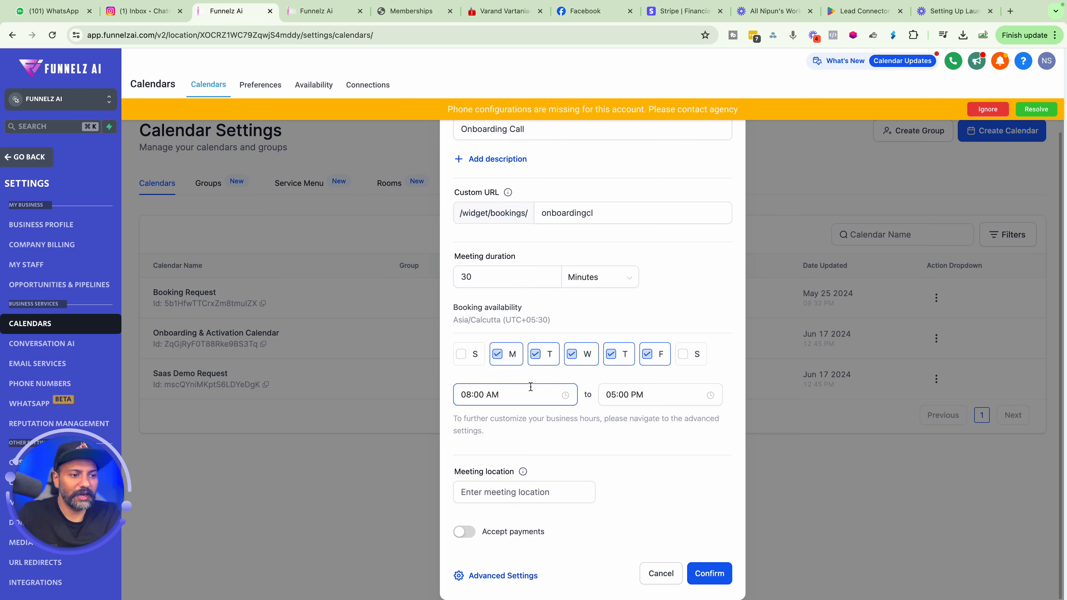
click(479, 398)
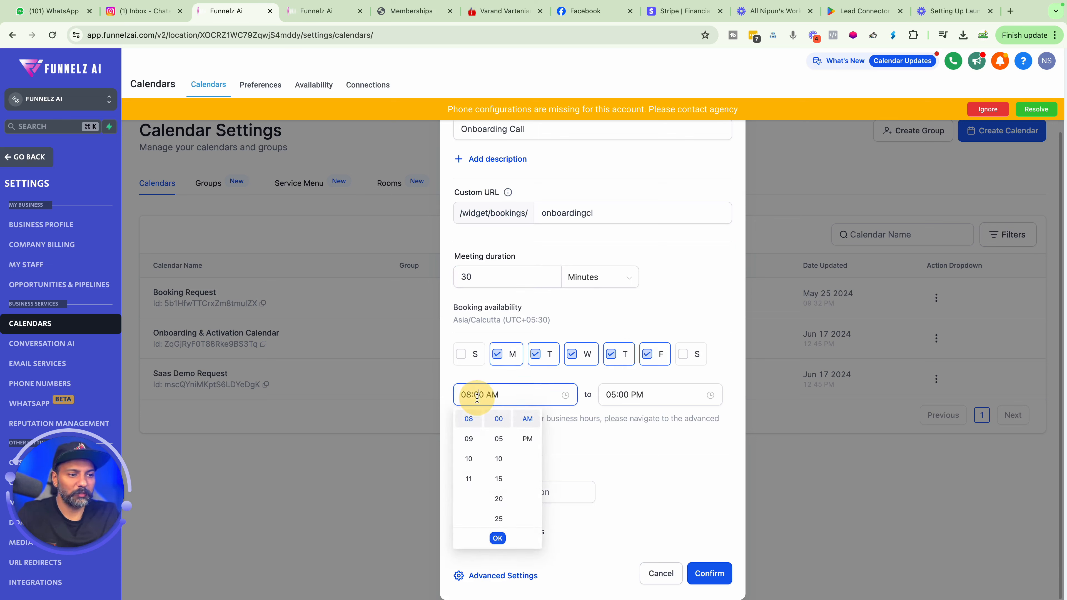
scroll(470, 466, down, 1)
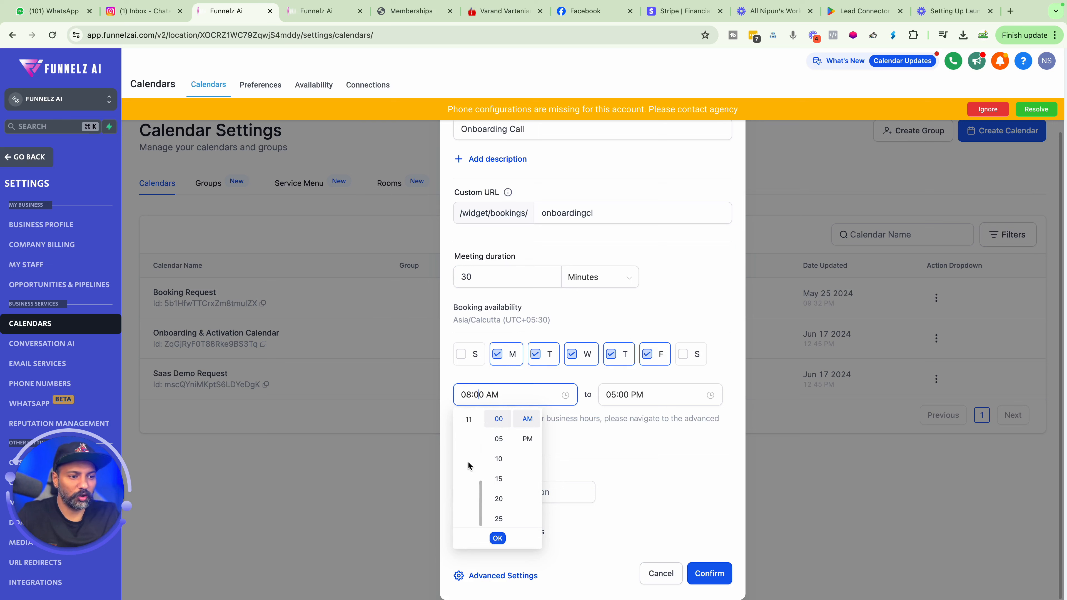
scroll(500, 476, down, 5)
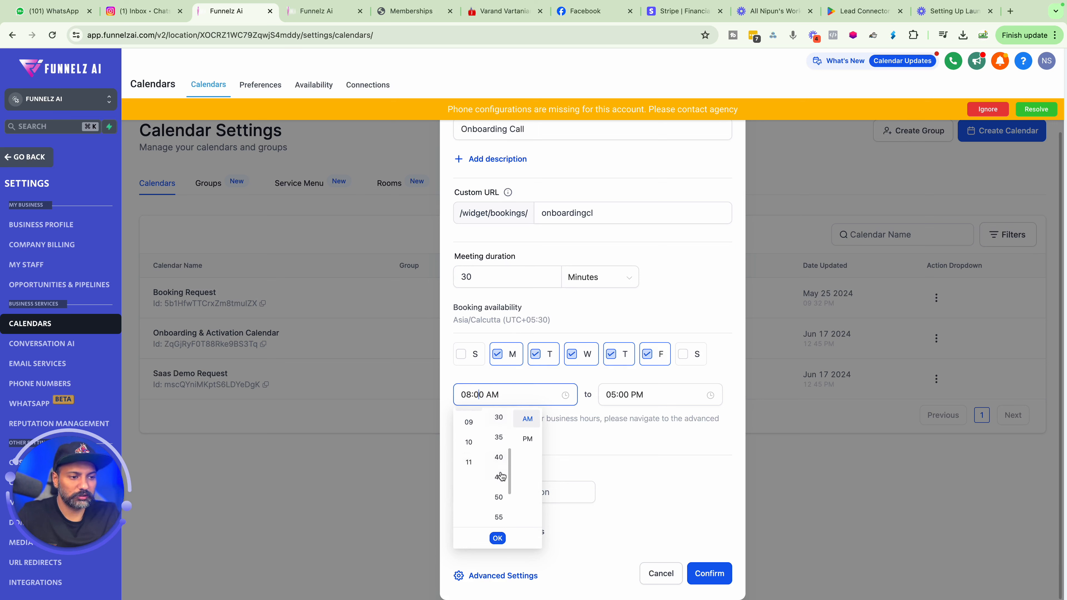
scroll(500, 471, up, 5)
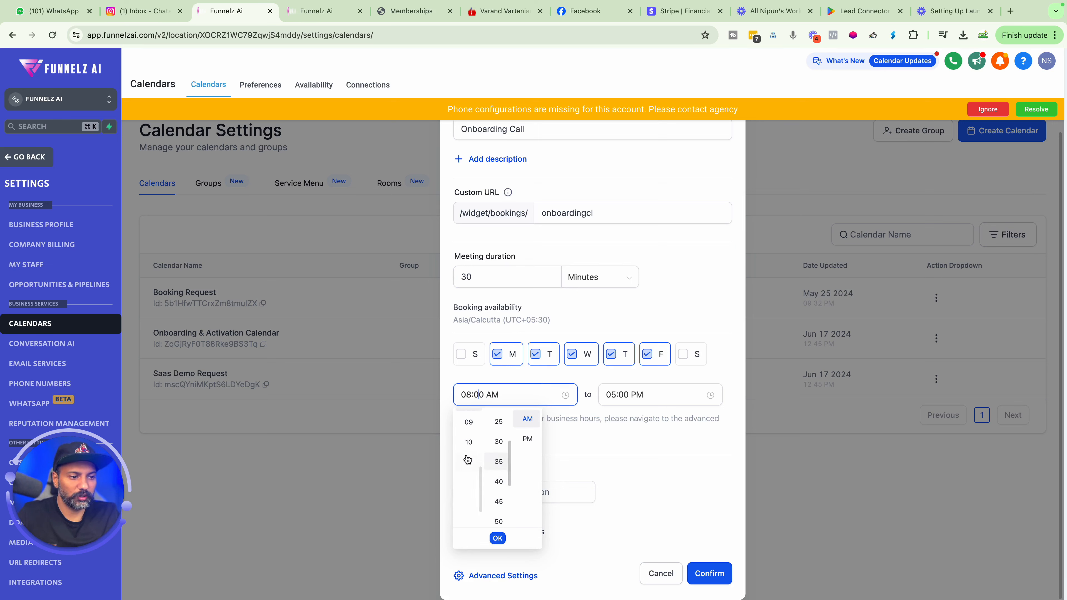
scroll(469, 463, up, 8)
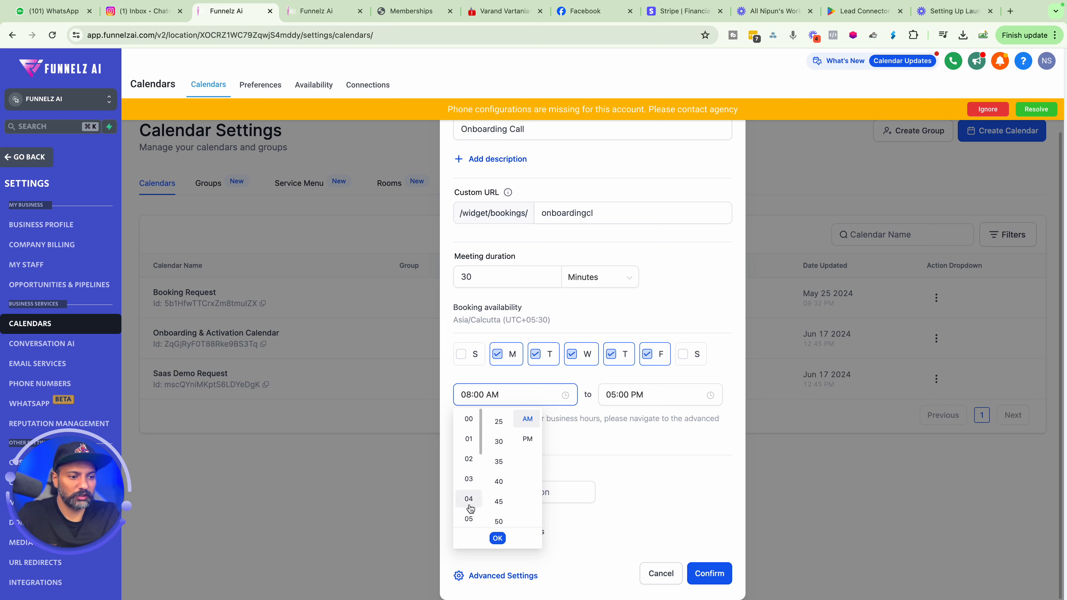
click(469, 520)
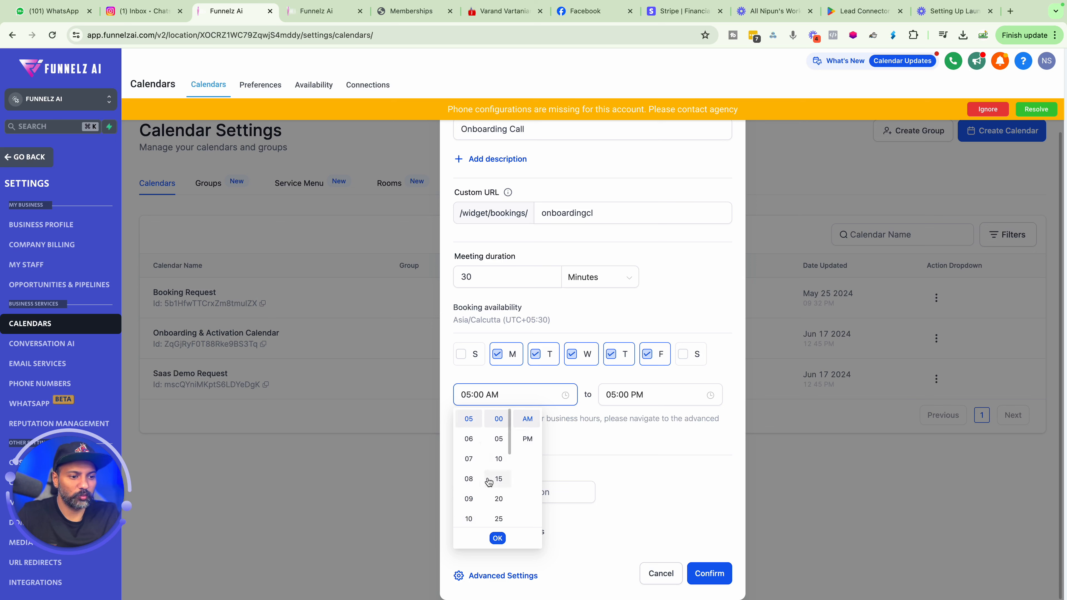
scroll(489, 482, down, 3)
scroll(454, 508, down, 3)
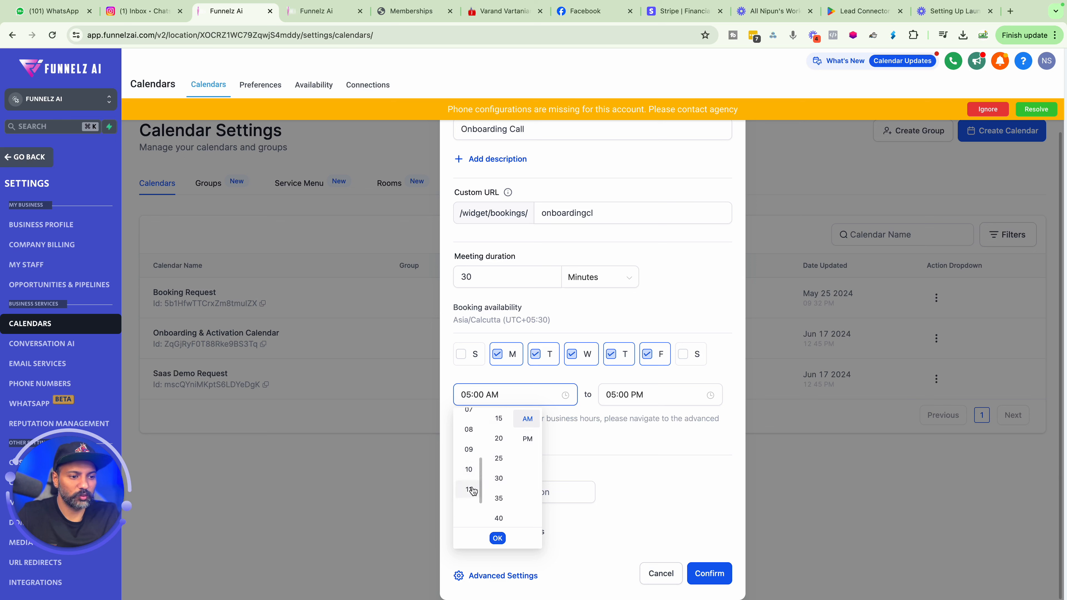
click(526, 440)
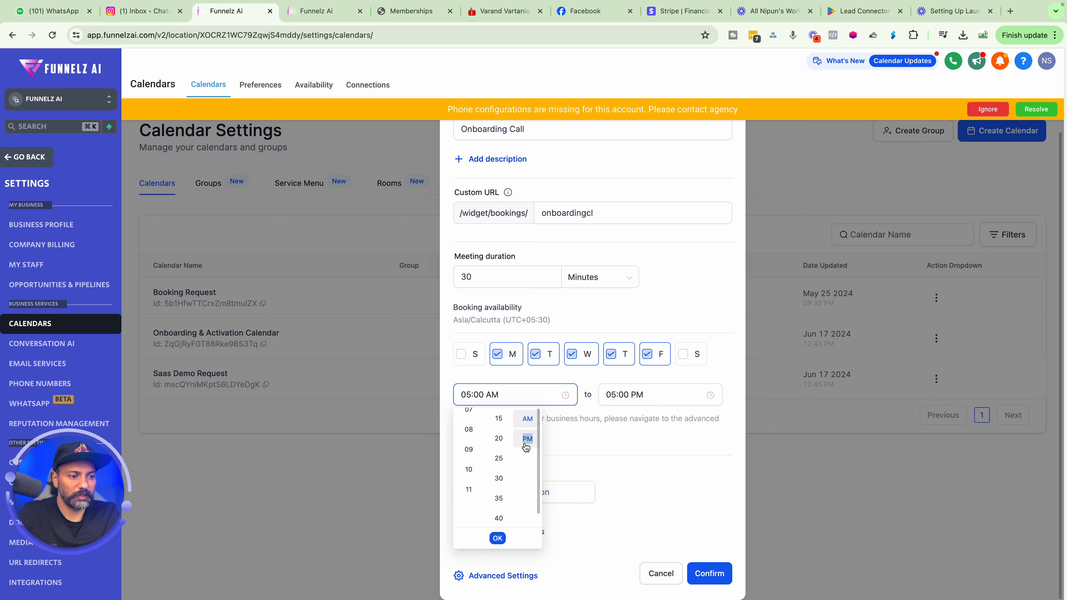
click(498, 538)
Set the booking availability end time to 11:00 PM and open the calendar's advanced settings.
click(655, 394)
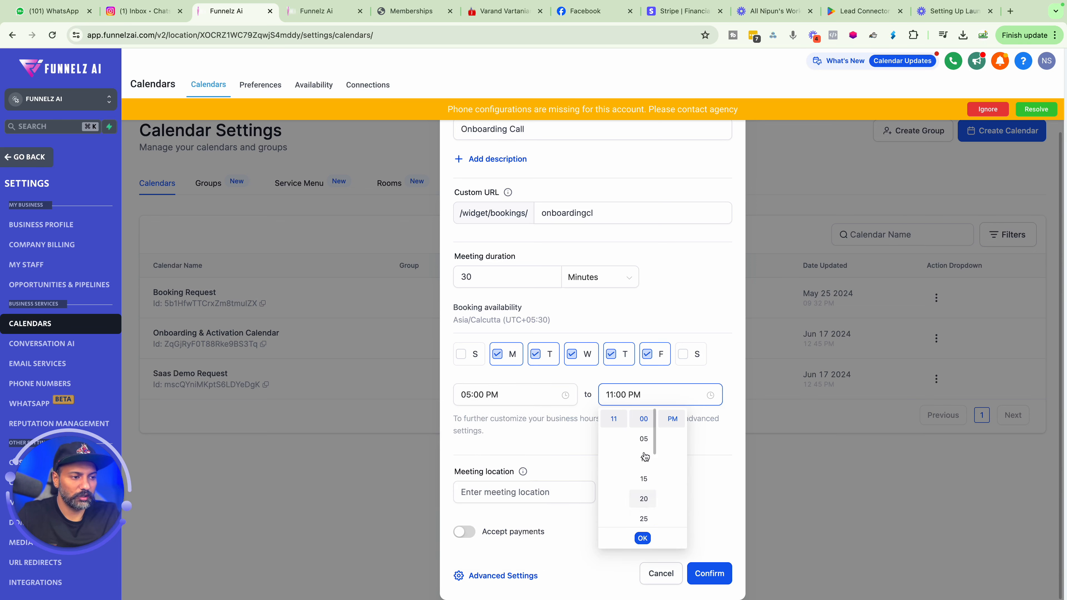
click(642, 538)
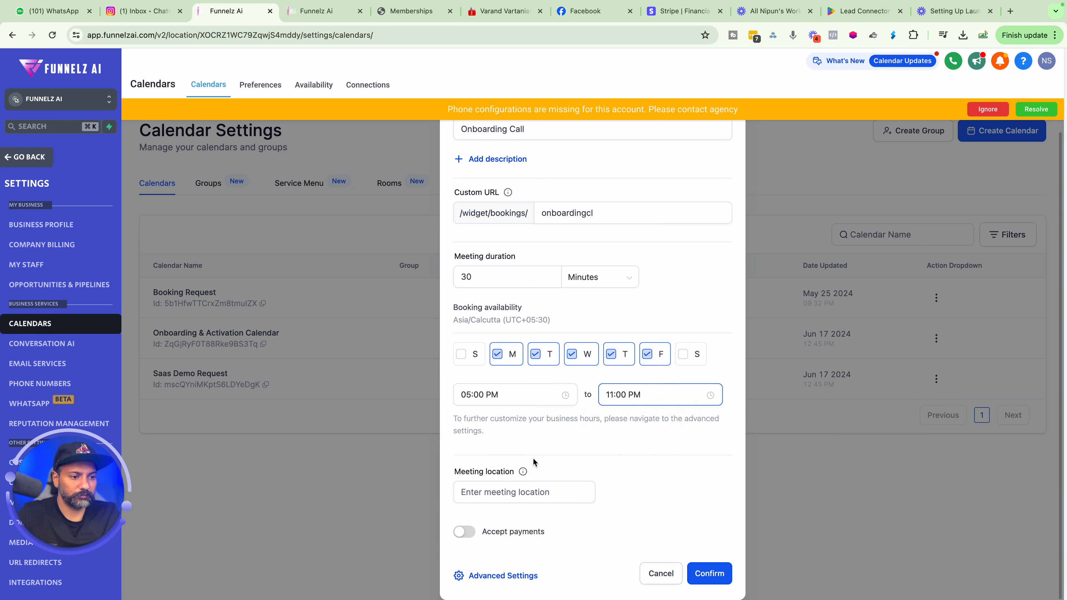
click(496, 490)
mouse_move(522, 470)
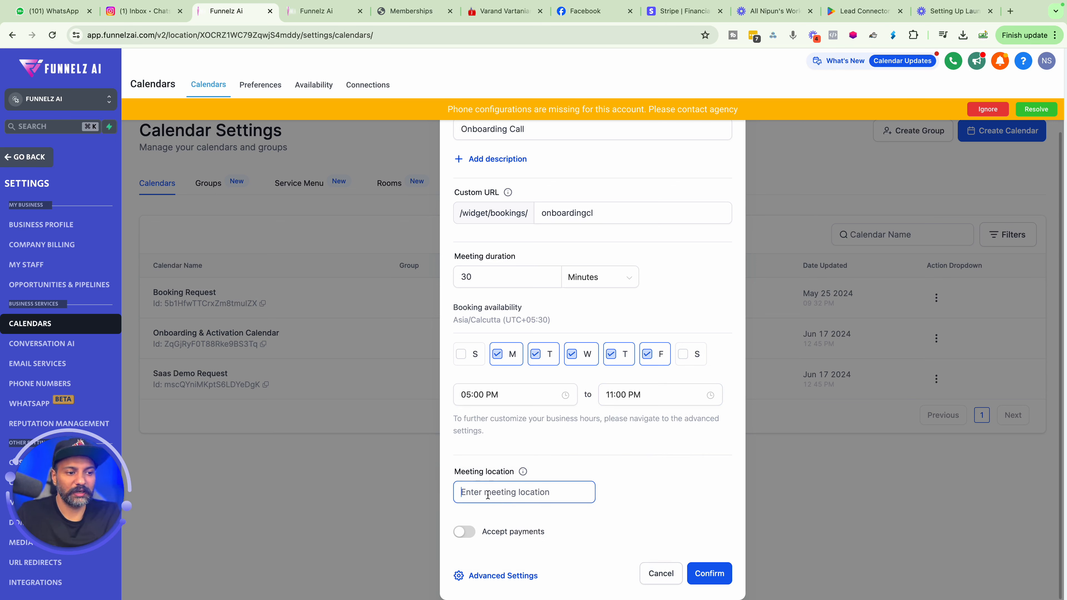
click(487, 575)
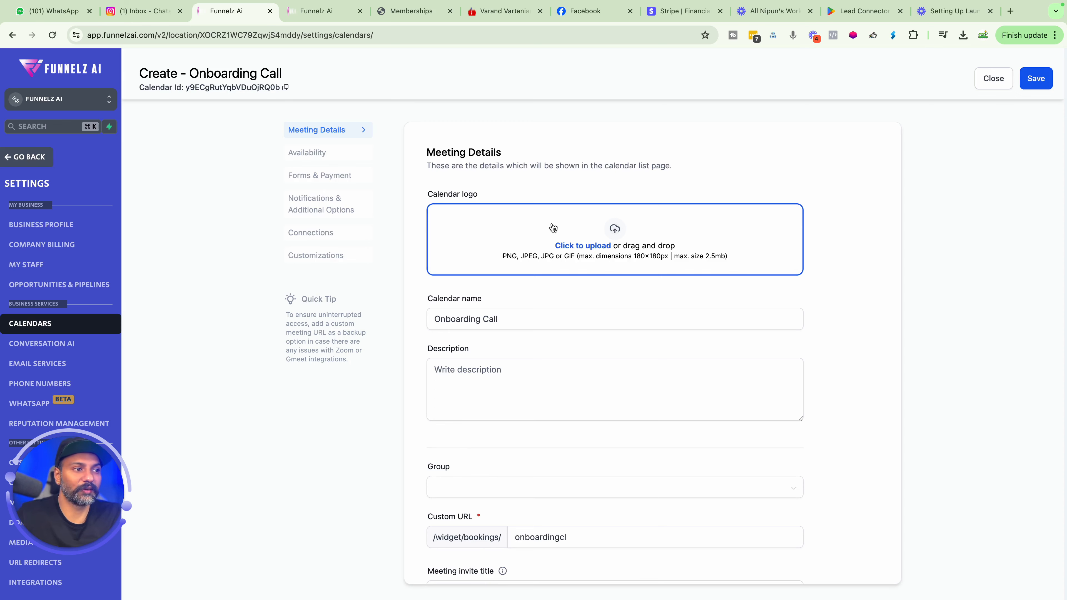
Upload dark down.jpg from the funnelz ai logos folder in Downloads as the calendar logo.
click(574, 248)
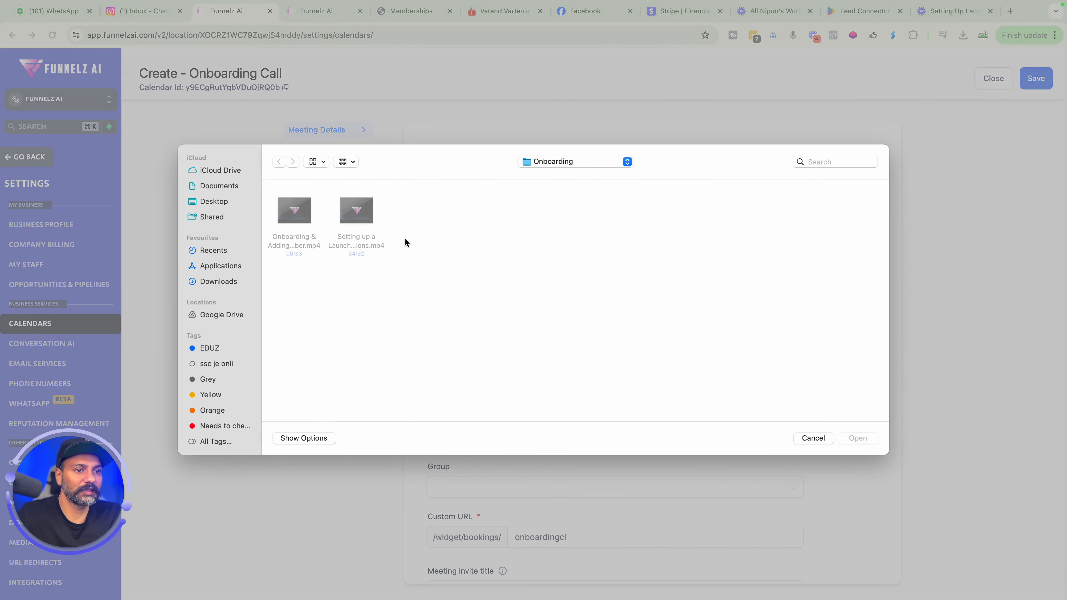
click(222, 281)
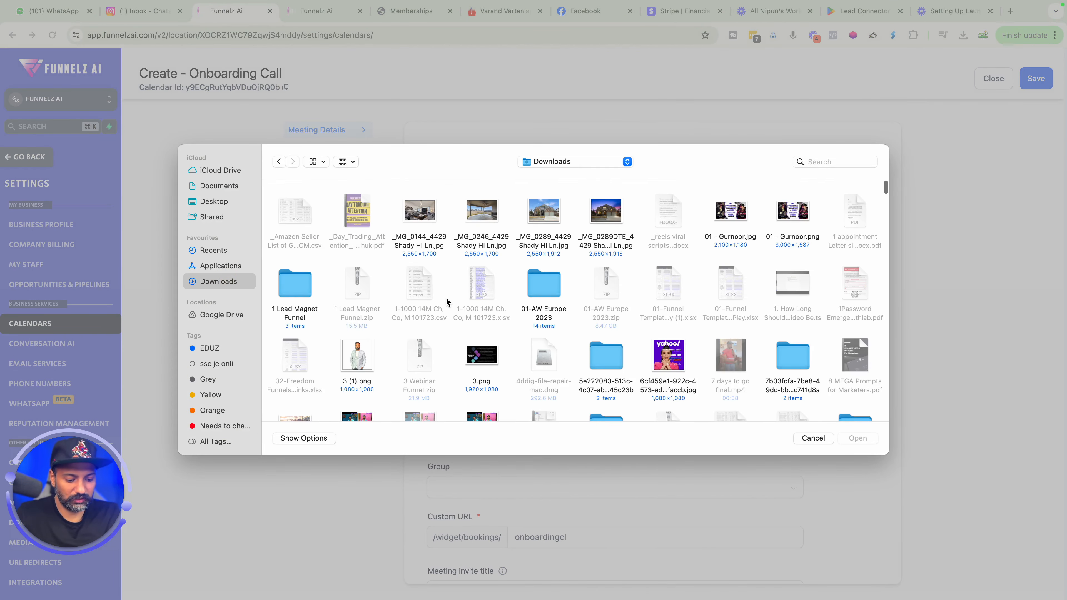
text(fun)
scroll(448, 303, down, 1)
scroll(715, 367, down, 2)
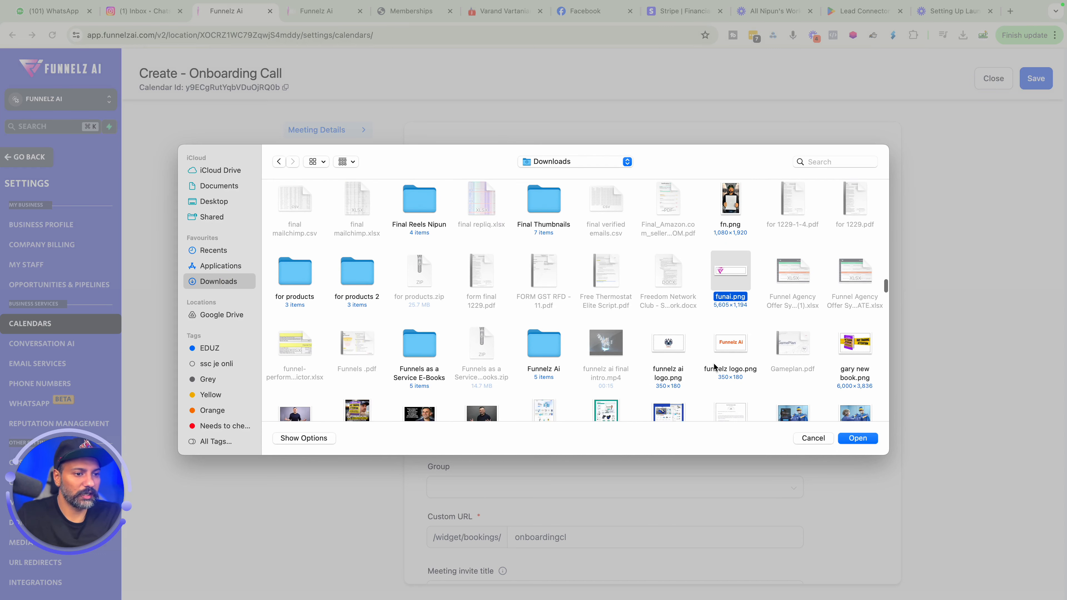
double_click(546, 353)
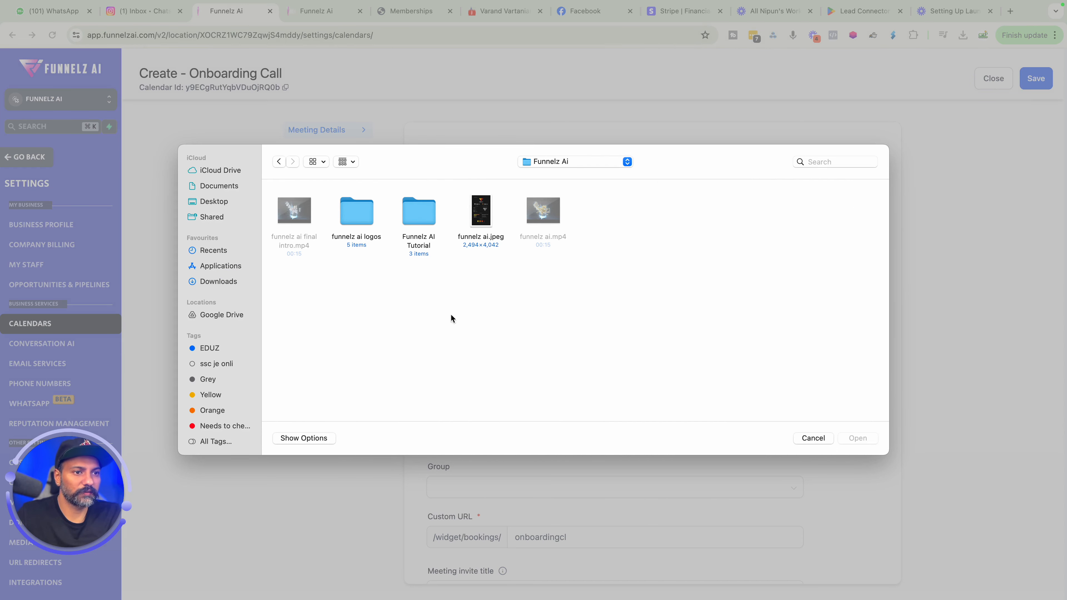
double_click(364, 221)
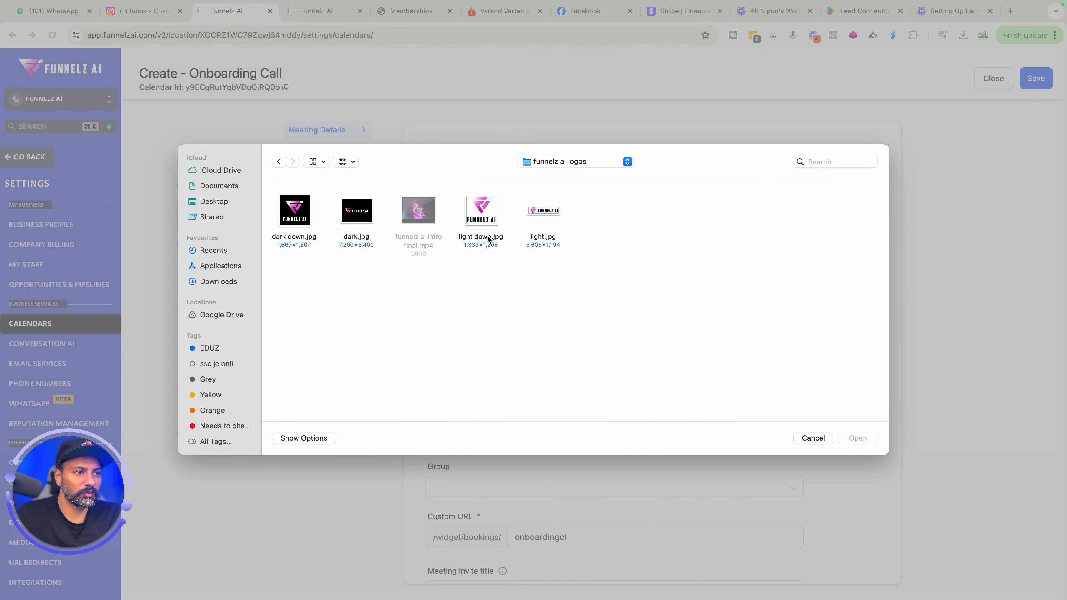
double_click(303, 212)
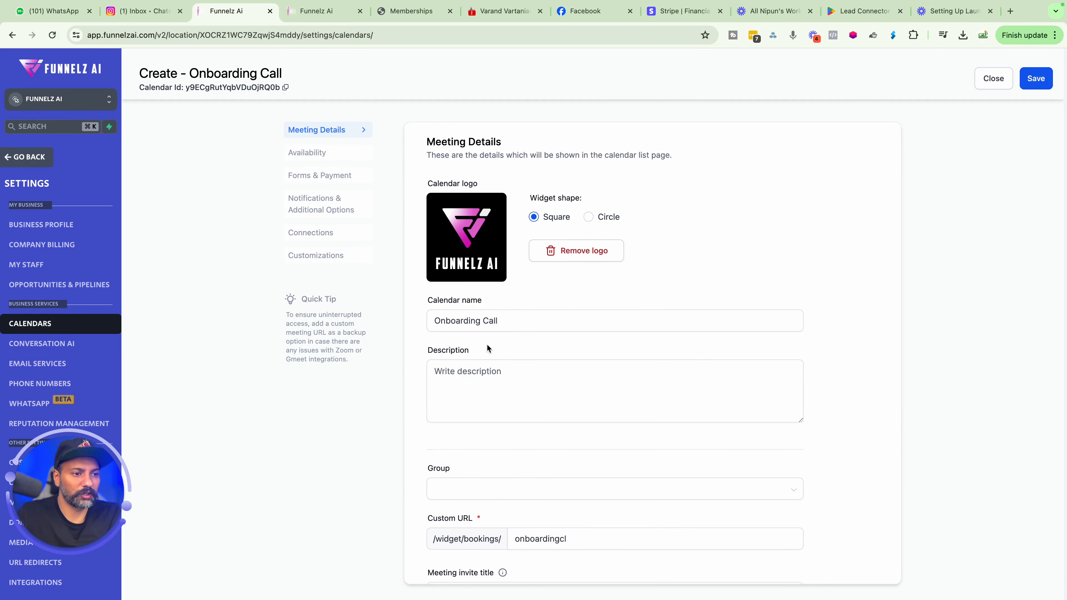
Set the calendar's event color to purple.
scroll(487, 344, down, 1)
scroll(487, 344, down, 3)
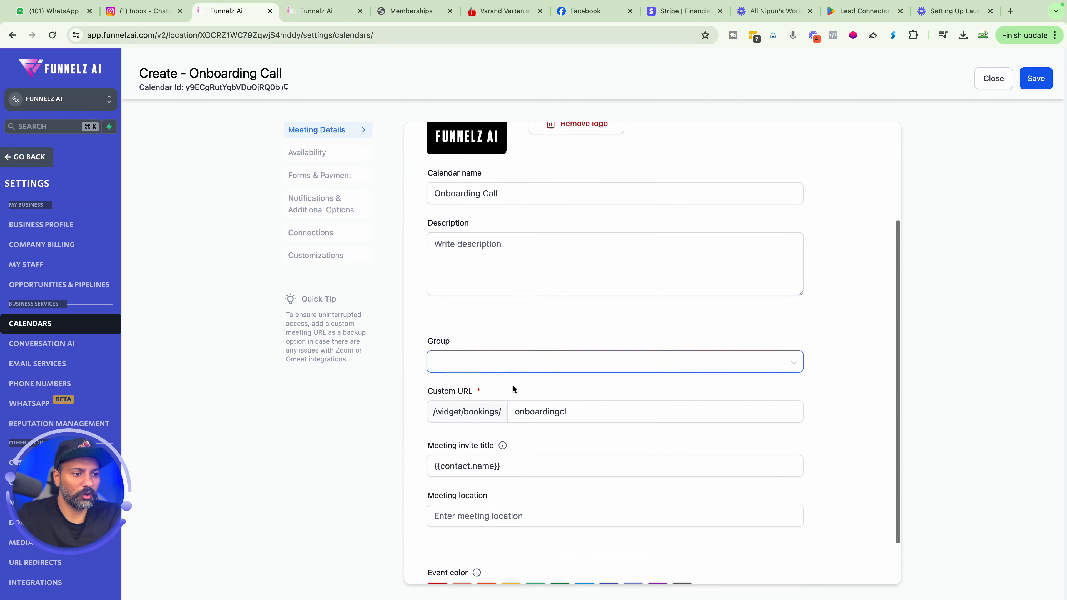
scroll(544, 399, down, 2)
click(507, 456)
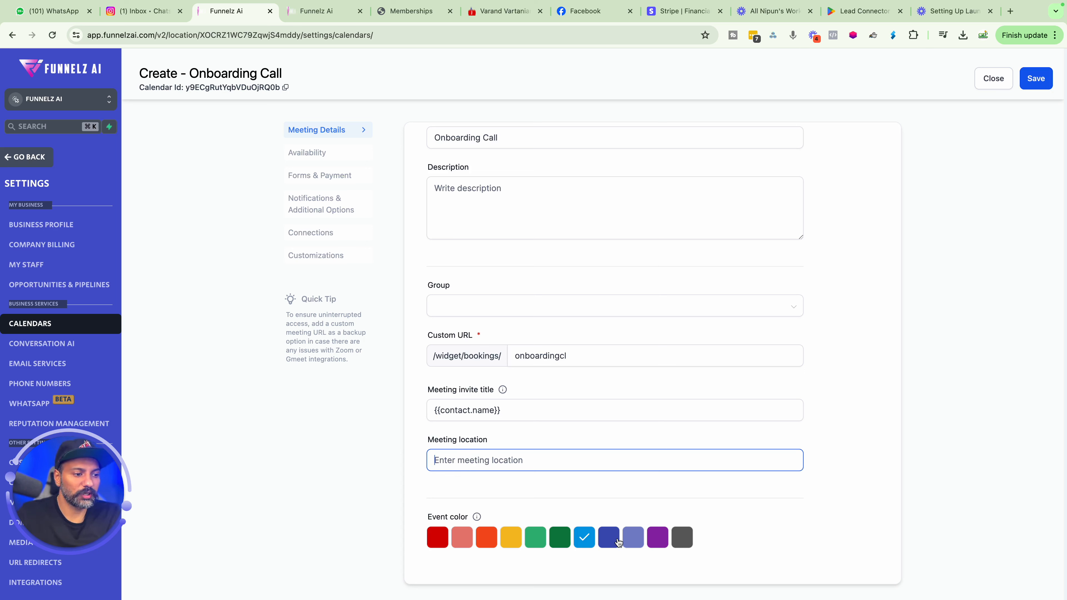
click(655, 542)
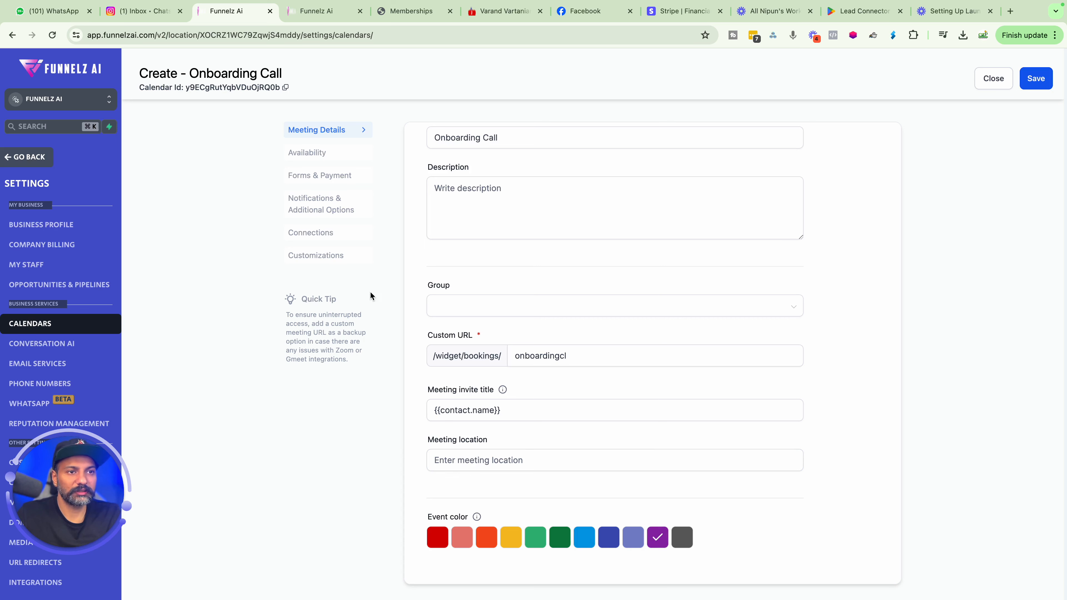
Open the Availability section and set the minimum scheduling notice to 1 day.
scroll(484, 242, up, 5)
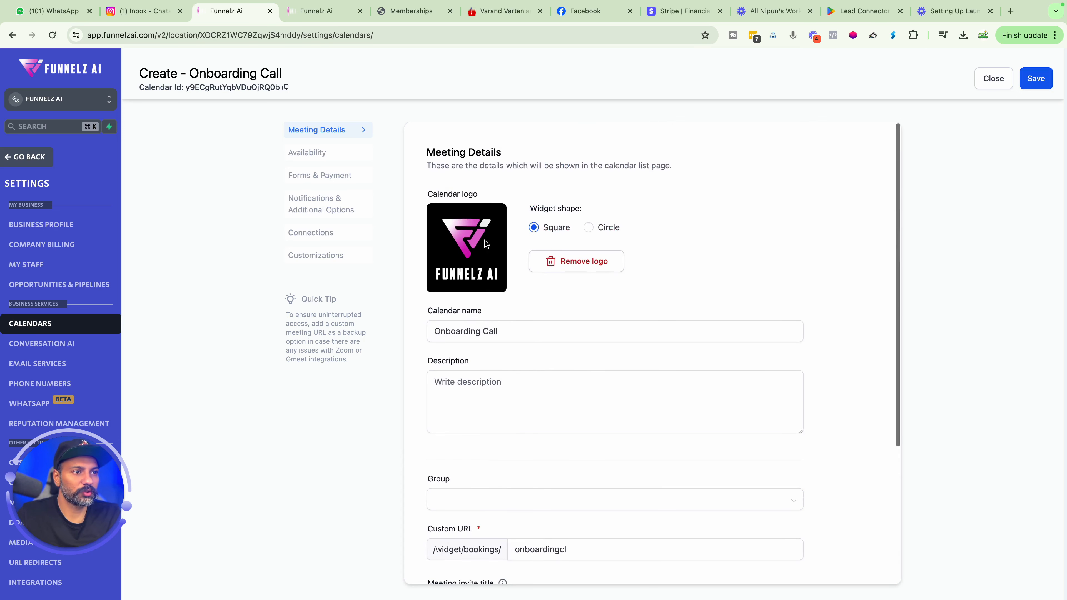
scroll(485, 242, down, 5)
click(300, 154)
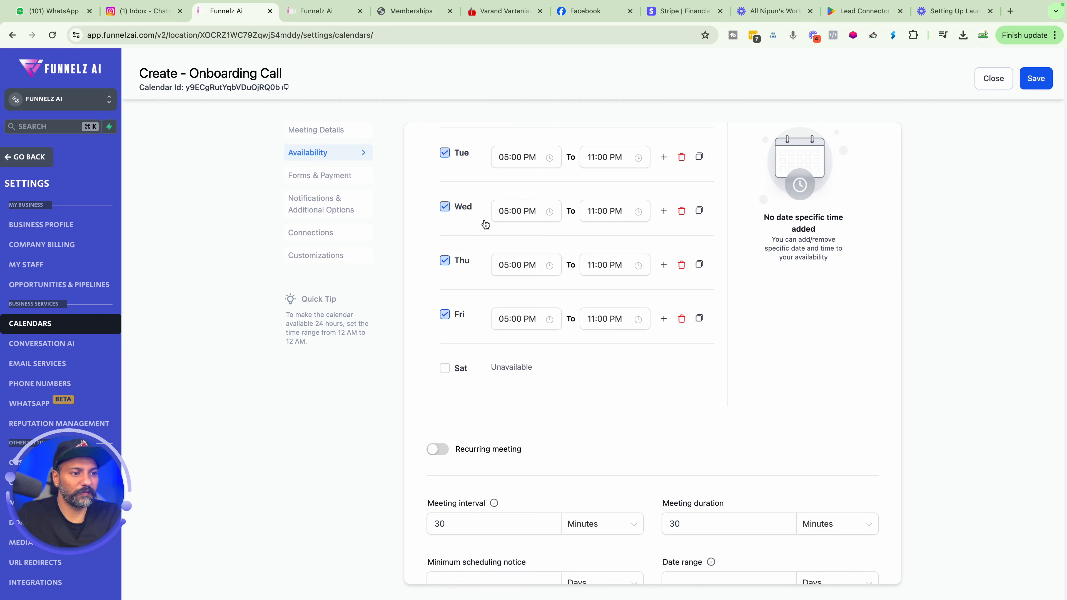
scroll(466, 378, down, 3)
scroll(467, 378, up, 2)
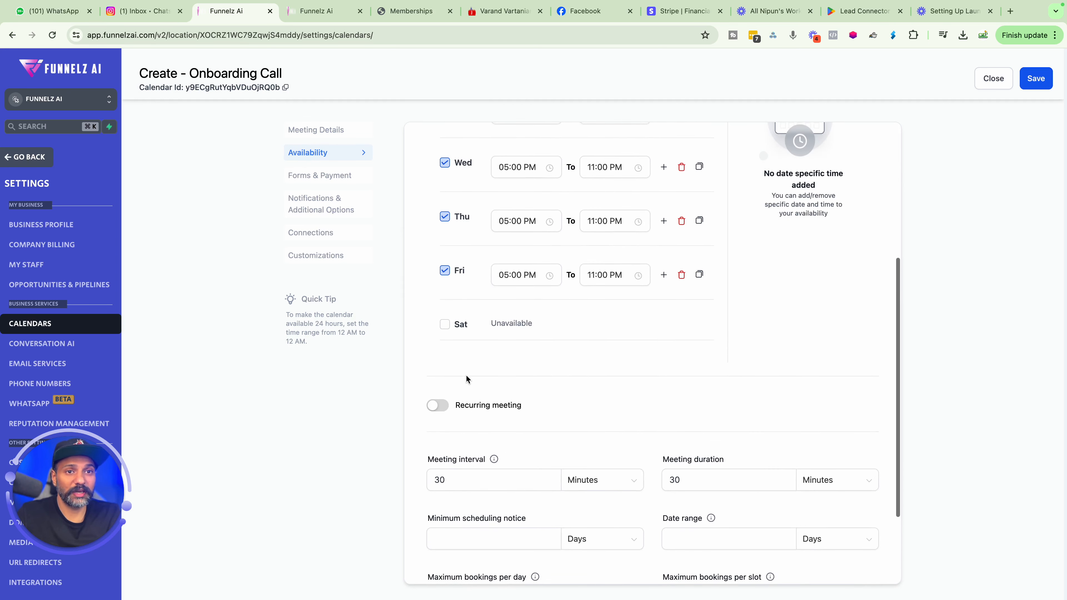
scroll(465, 372, down, 3)
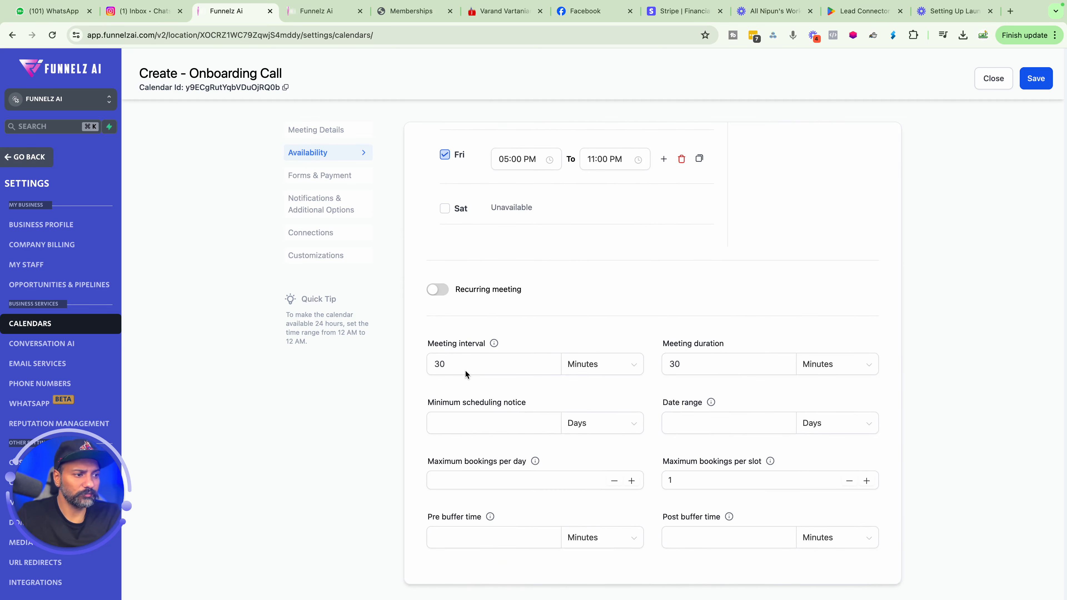
click(512, 423)
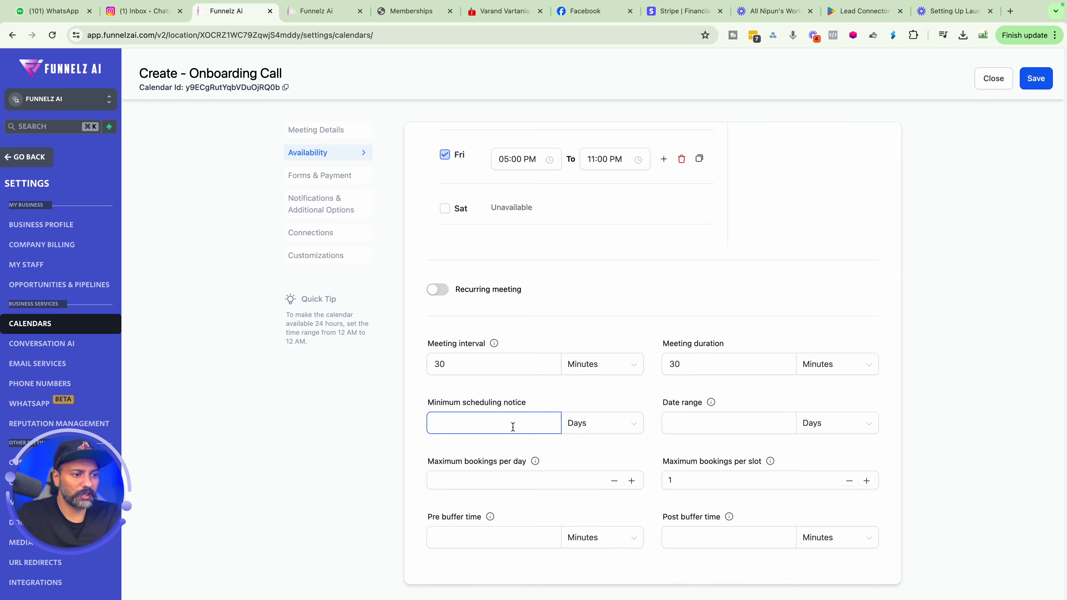
click(509, 427)
click(530, 395)
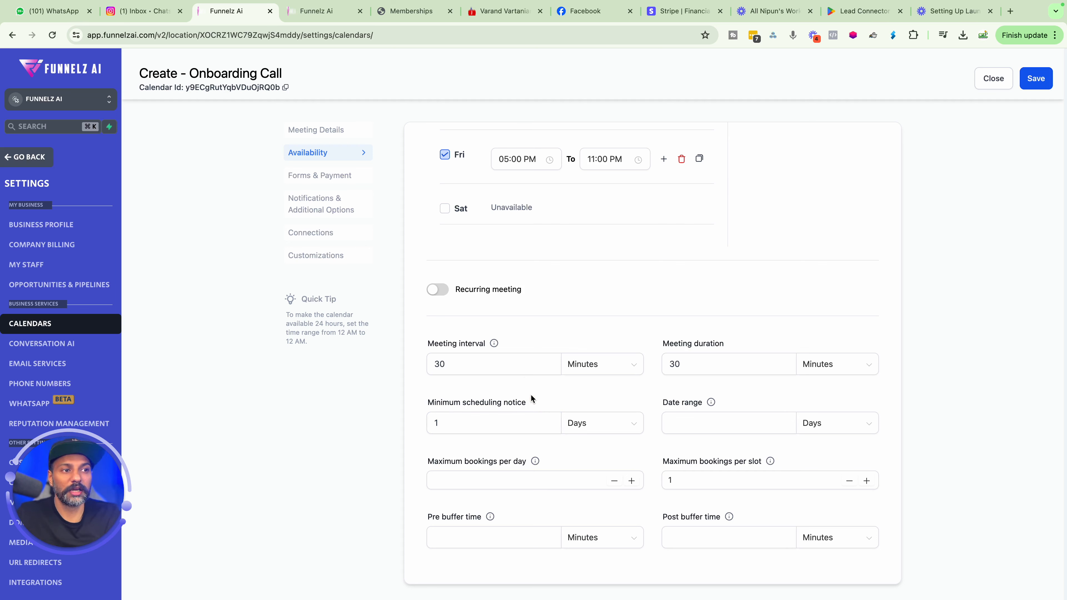
Set the maximum bookings per day to 2.
click(687, 426)
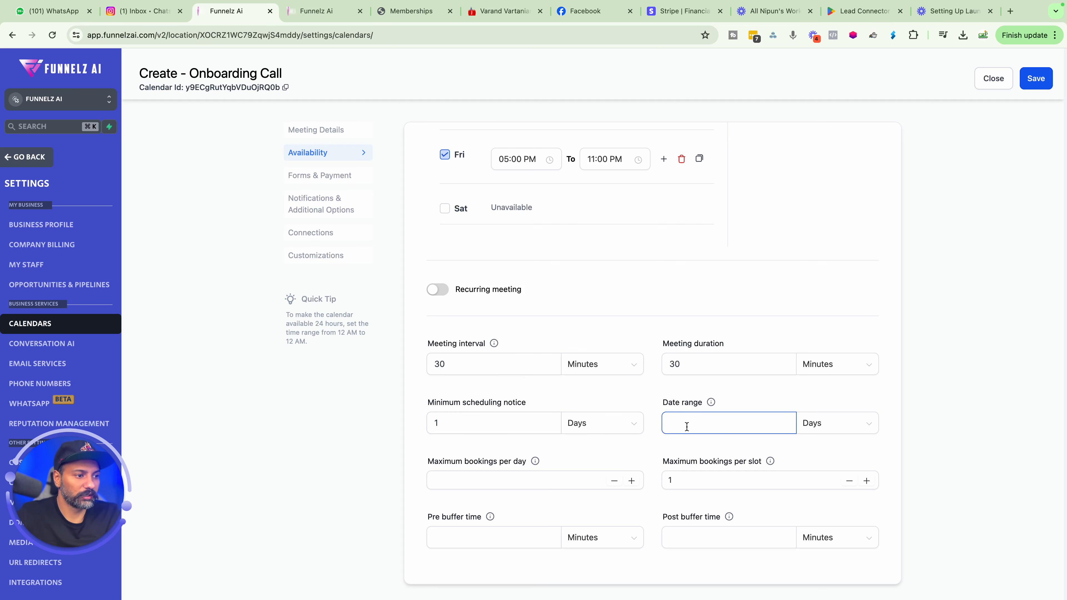
scroll(687, 426, down, 1)
click(621, 476)
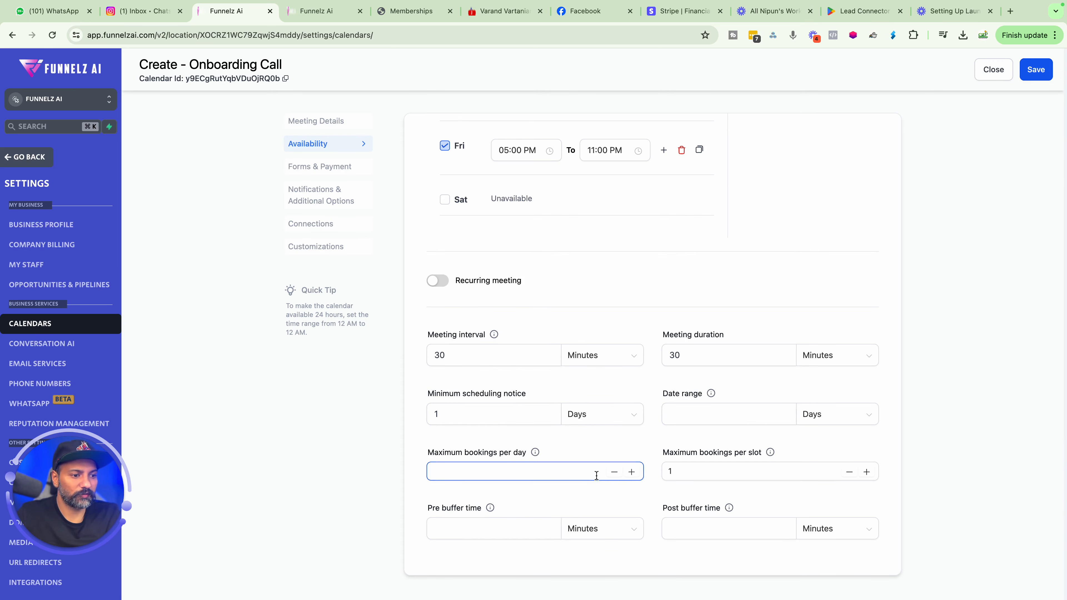
click(632, 475)
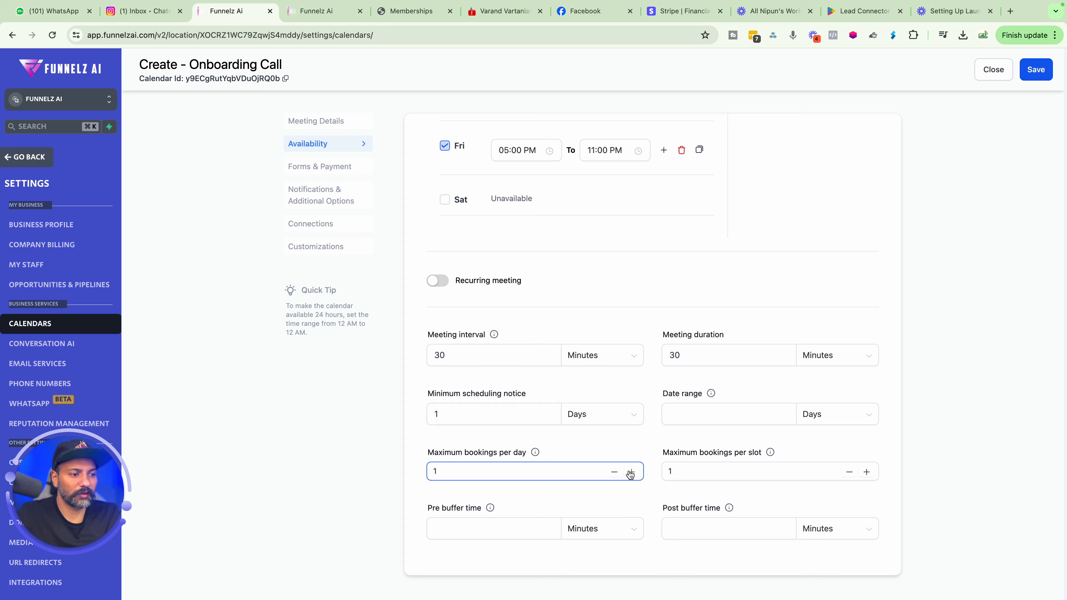
click(634, 477)
click(624, 448)
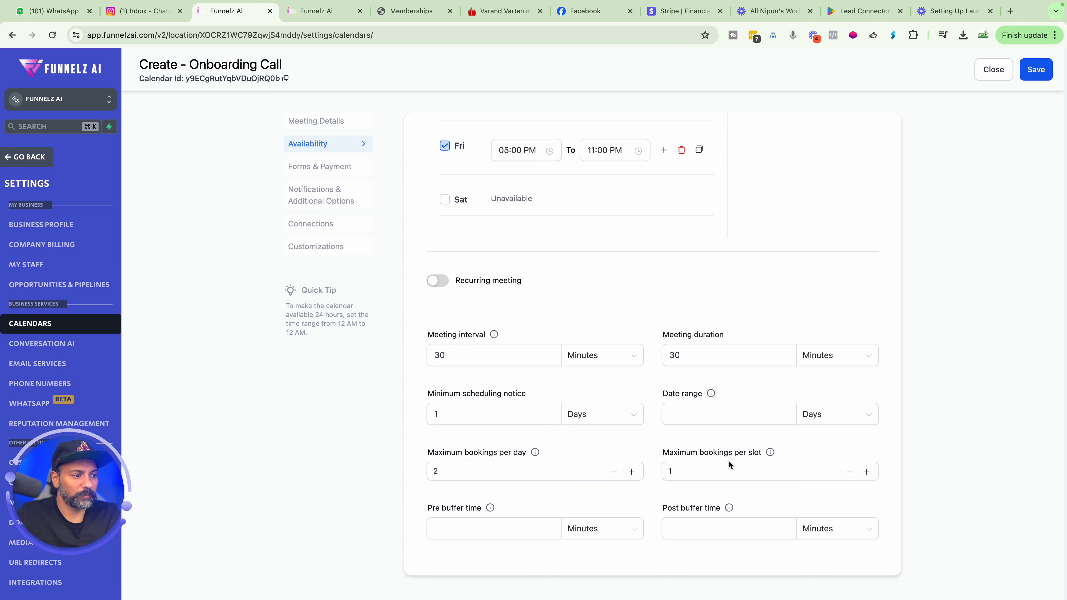
Set the pre and post buffer times to 15 minutes.
click(746, 465)
click(570, 473)
click(488, 524)
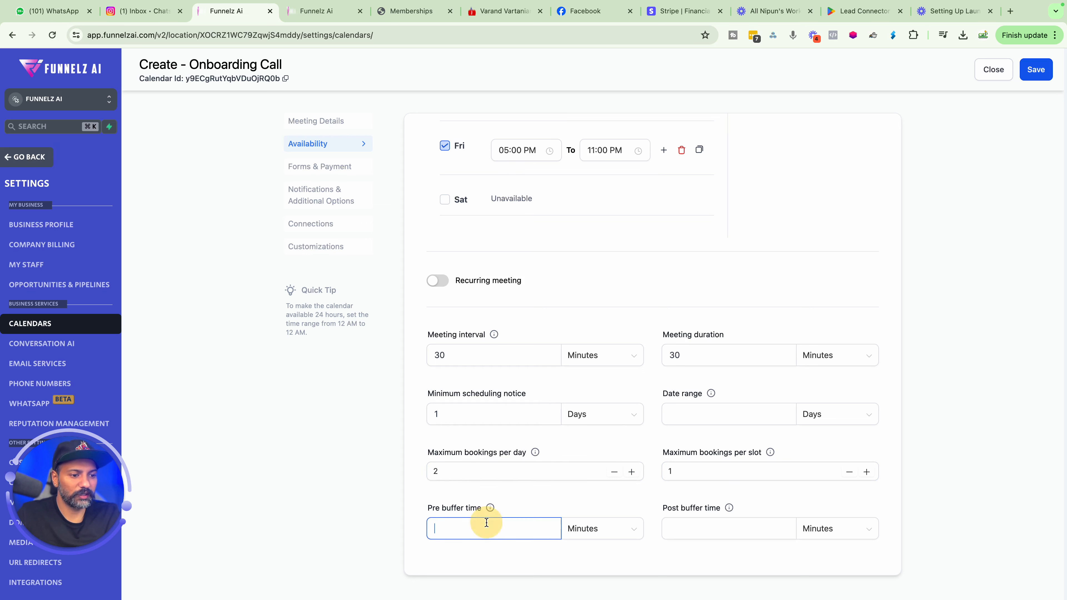
text(15)
click(506, 496)
click(661, 530)
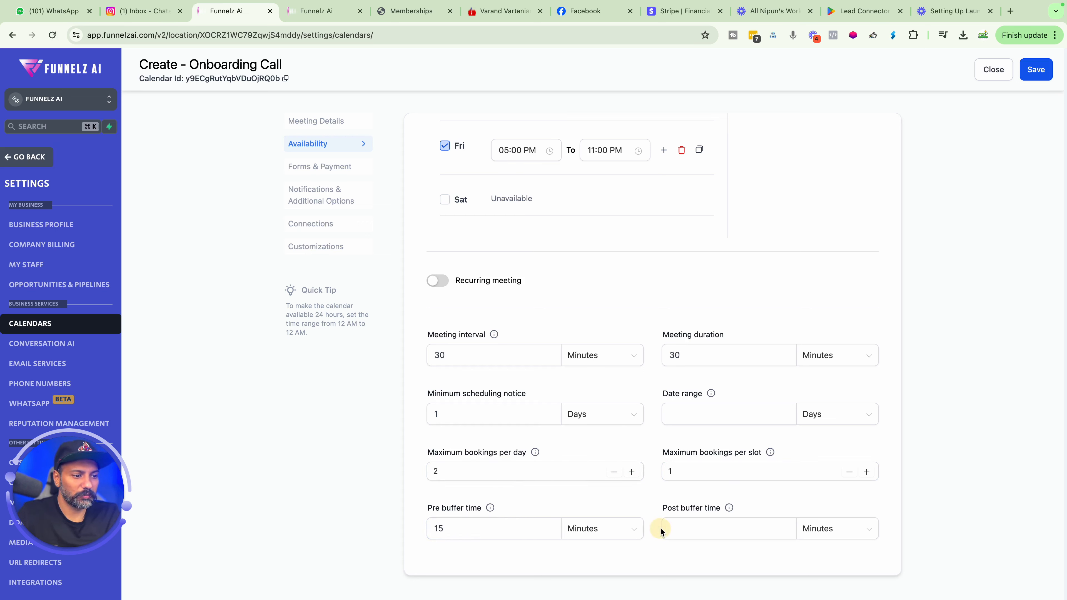
text(15)
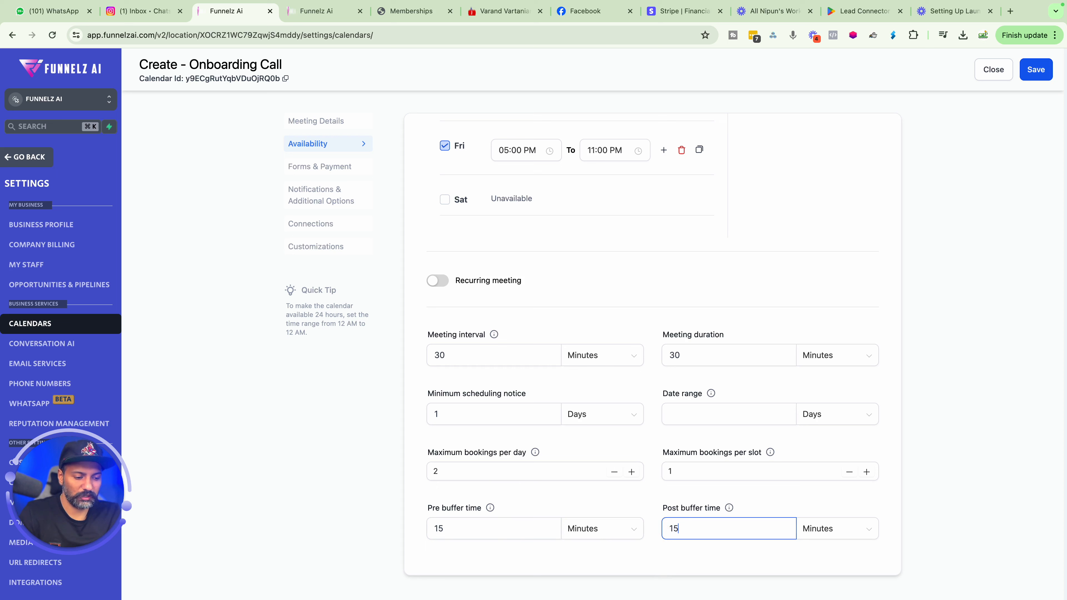
click(624, 489)
Change both the pre and post buffer times to 5 minutes.
click(525, 524)
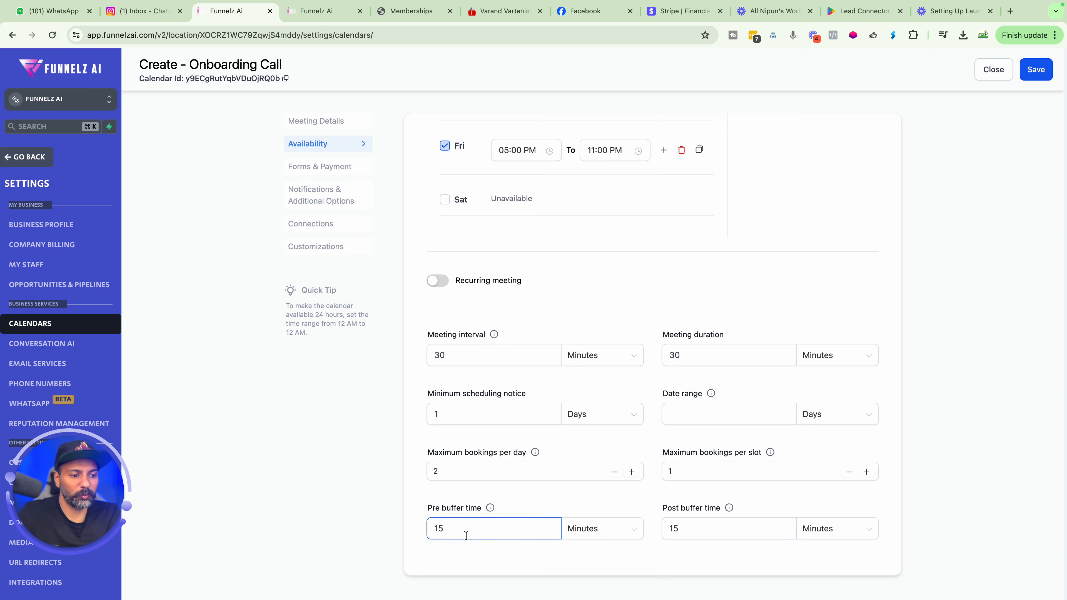
double_click(680, 529)
text(5)
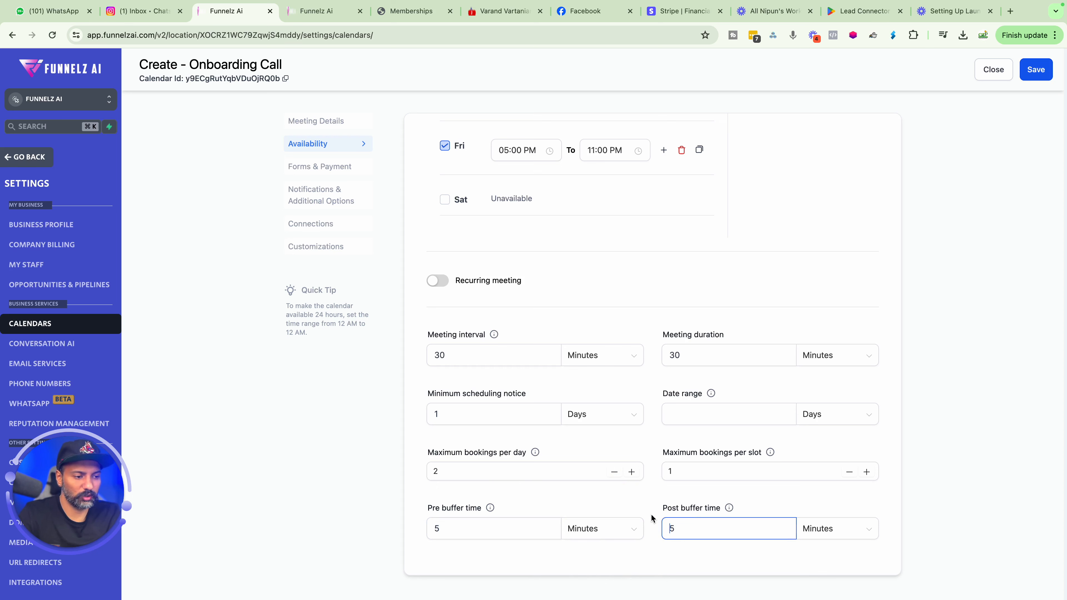
click(640, 501)
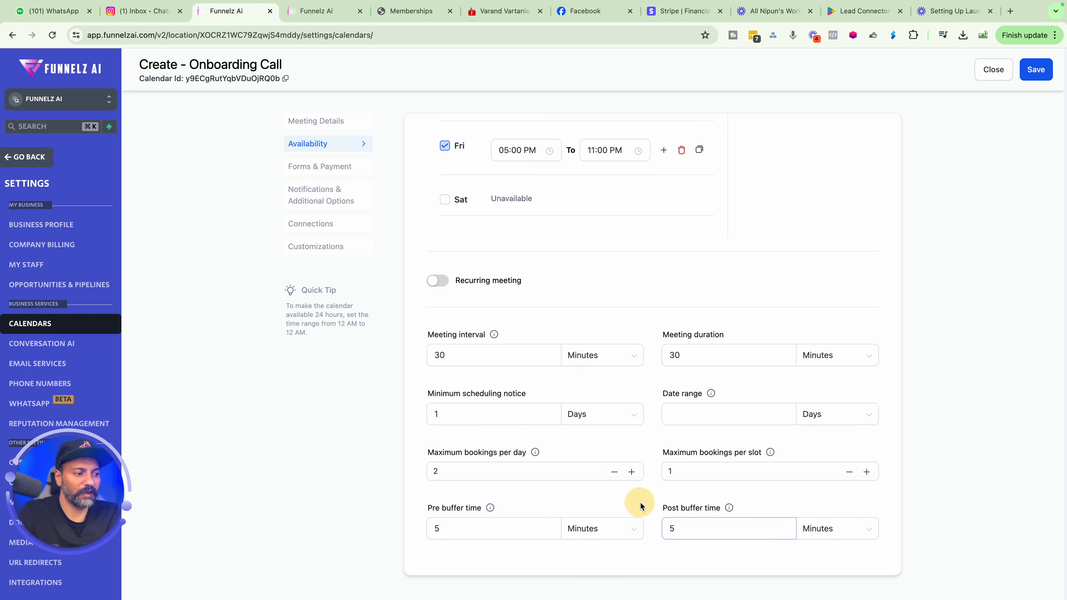
Open the Forms & Payment section and review the form, consent and confirmation page settings.
click(343, 174)
scroll(487, 225, up, 5)
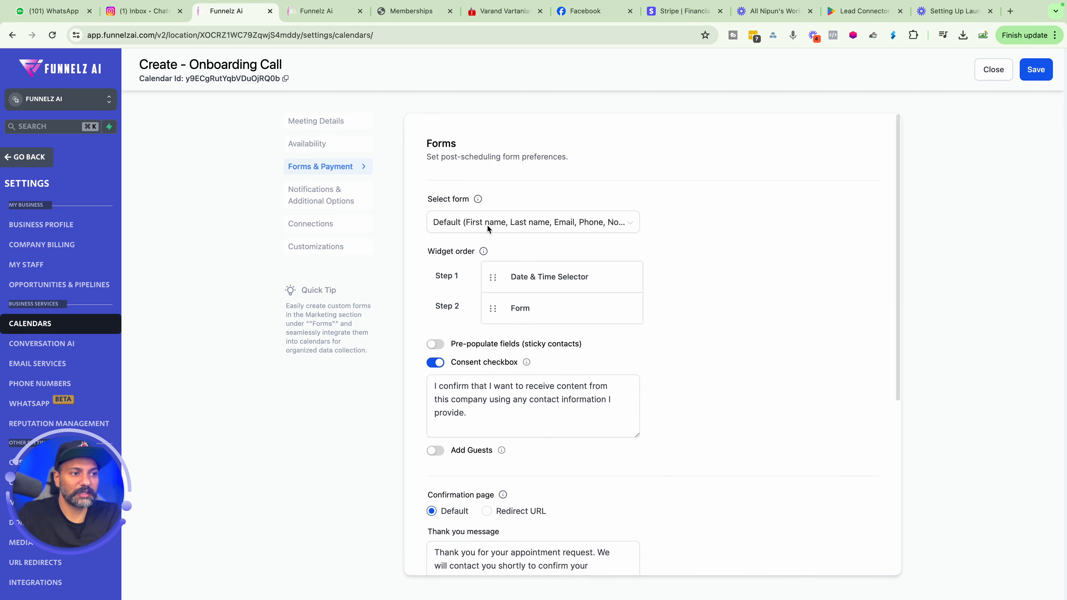
scroll(487, 225, down, 2)
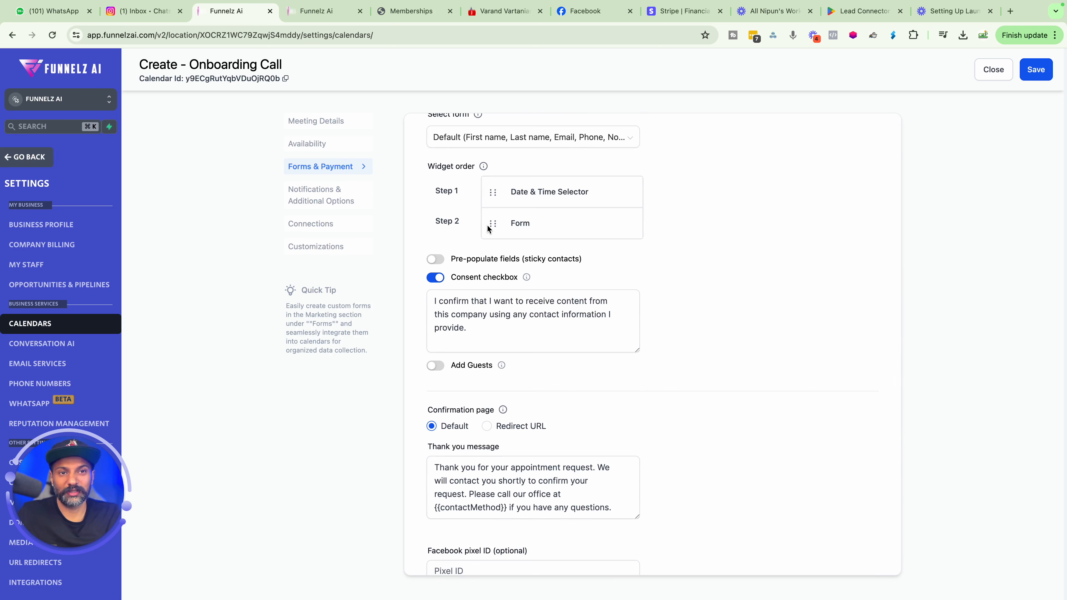
scroll(488, 228, down, 2)
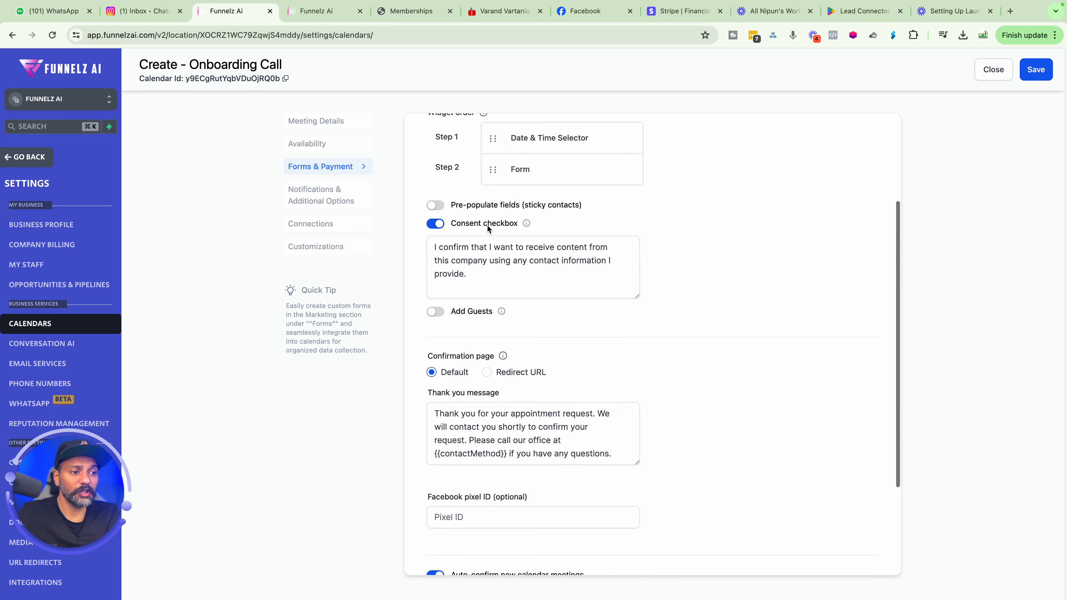
scroll(479, 271, up, 2)
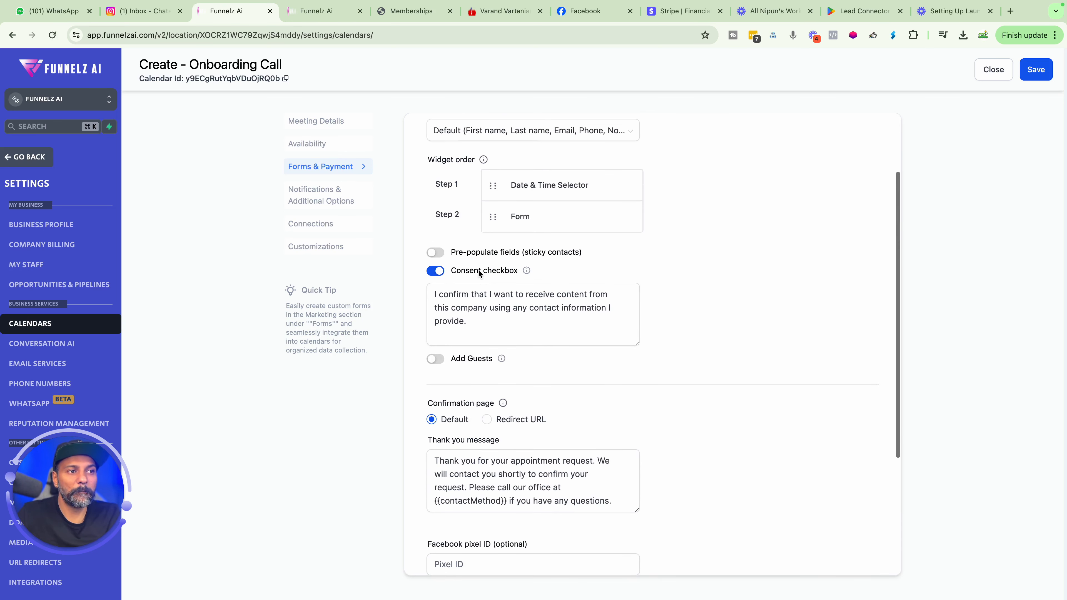
scroll(479, 271, down, 5)
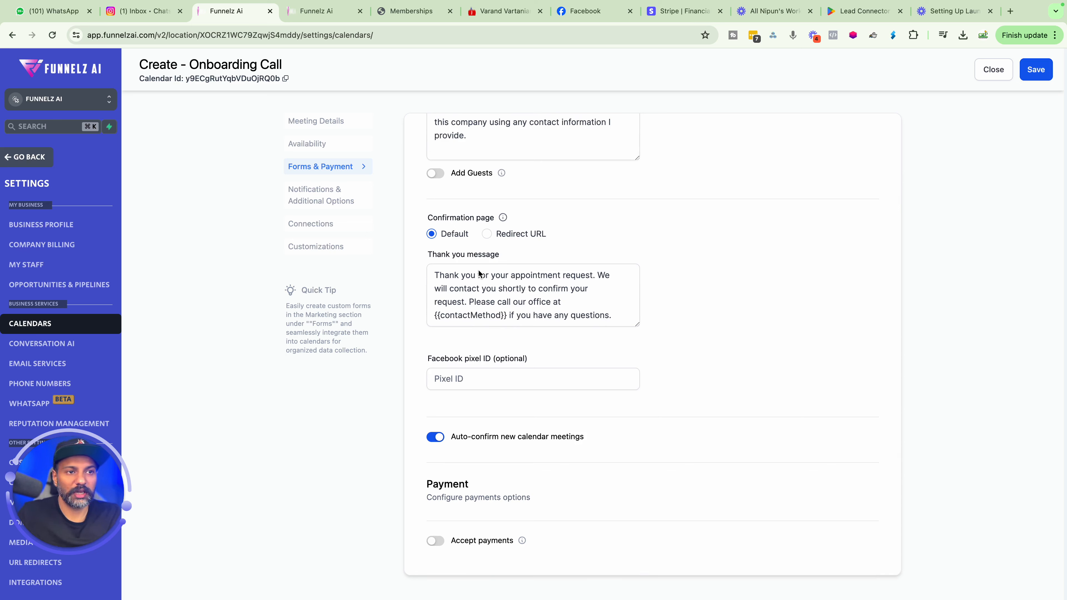
click(466, 375)
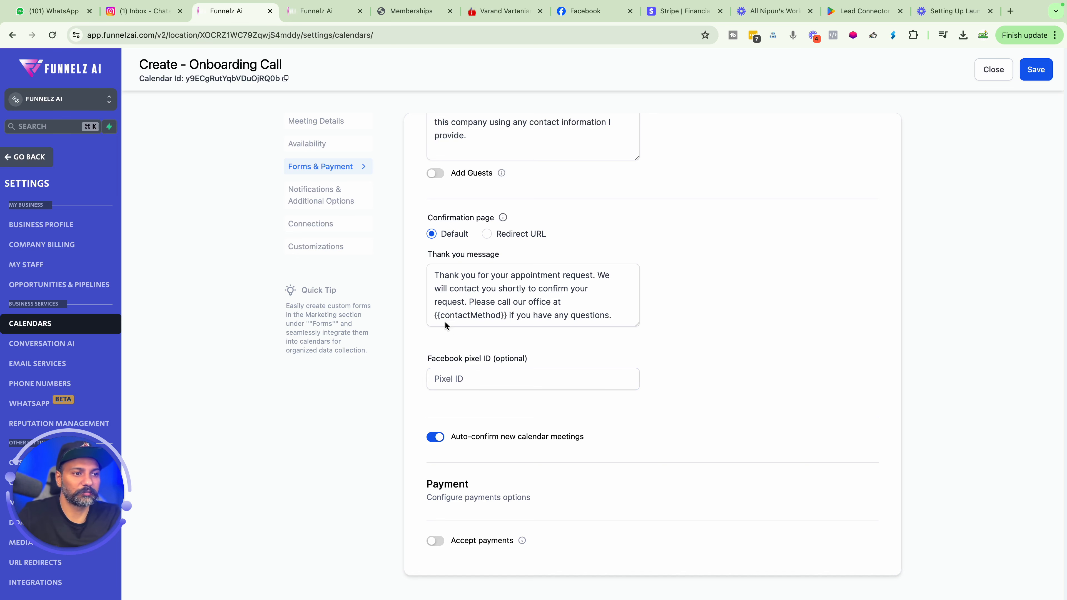
In Notifications & Additional Options, allow Google calendar to send invitation or update emails to attendees.
click(340, 198)
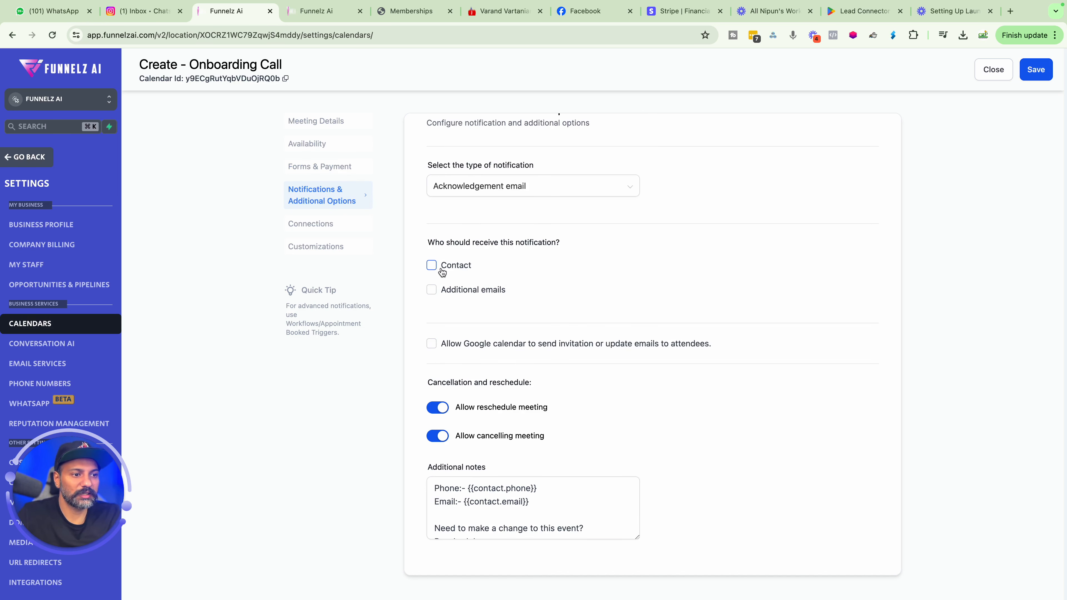
click(470, 514)
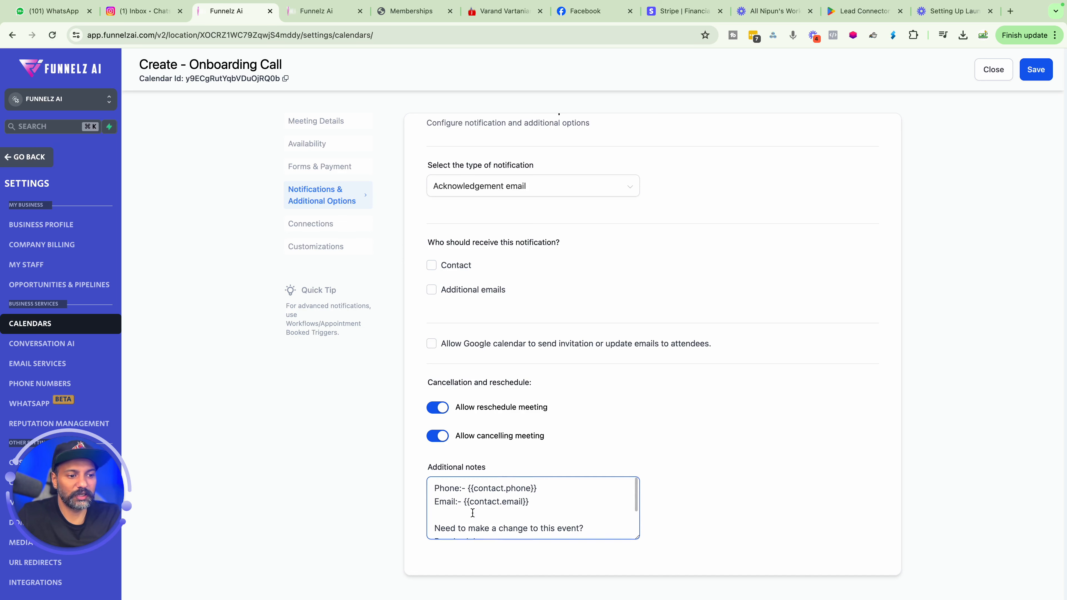
scroll(471, 514, down, 3)
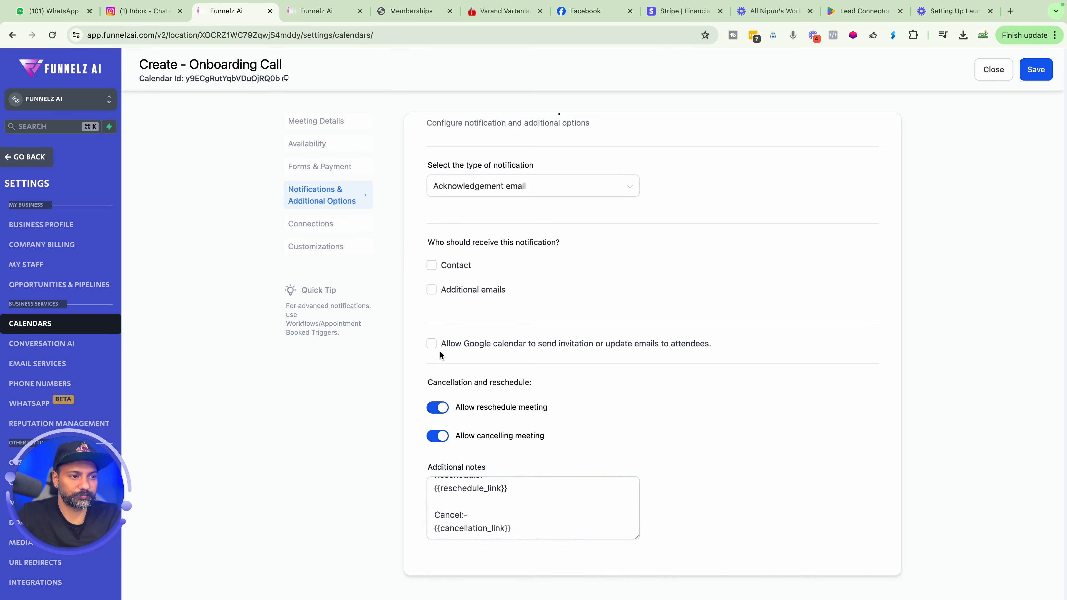
click(432, 344)
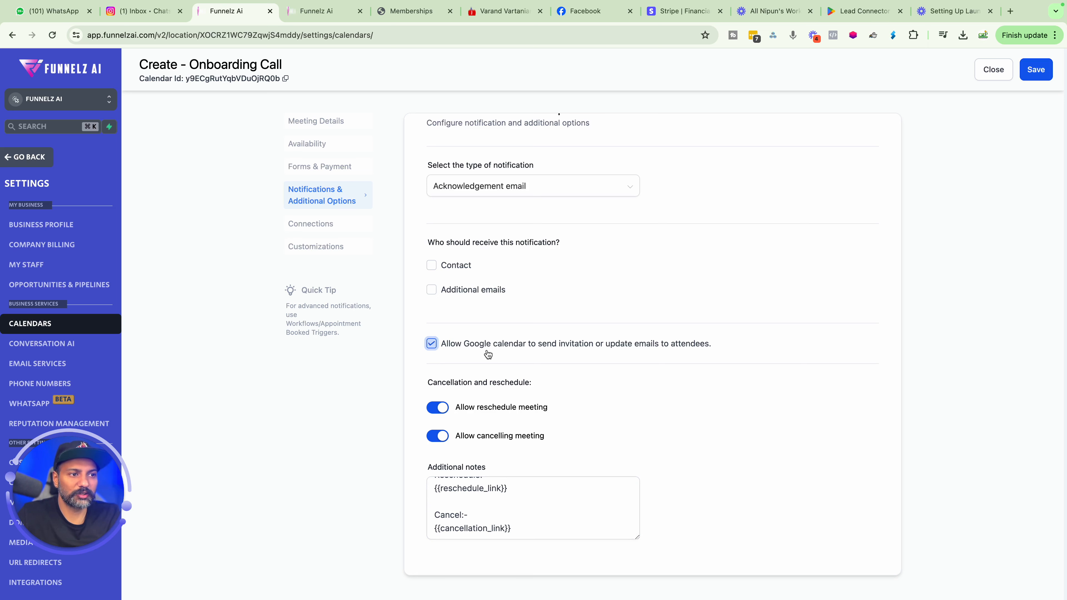
Open the Connections section and check the available calendars to link.
click(332, 225)
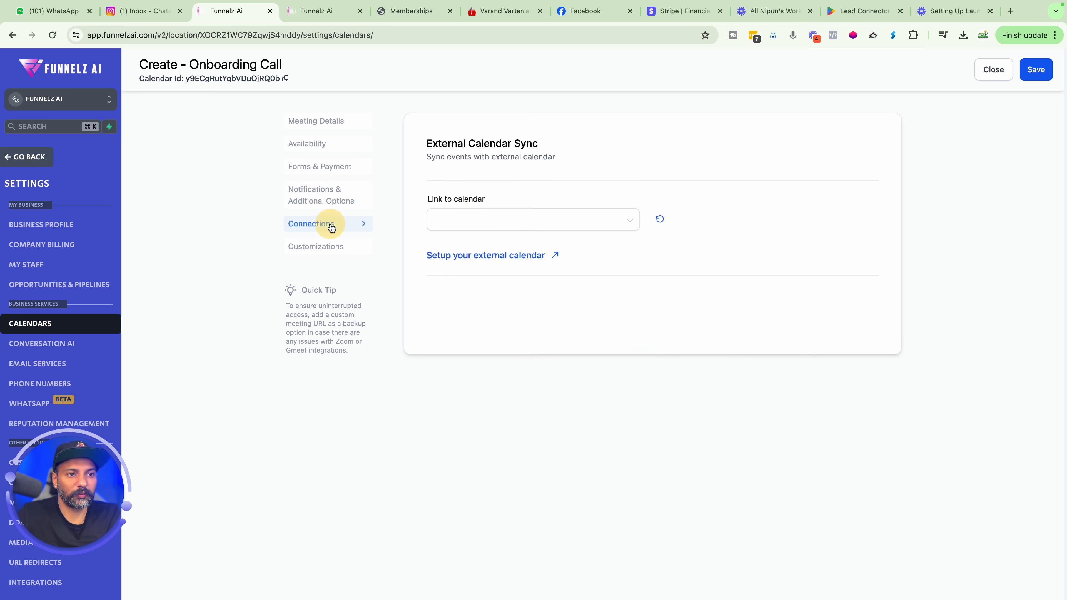
click(483, 219)
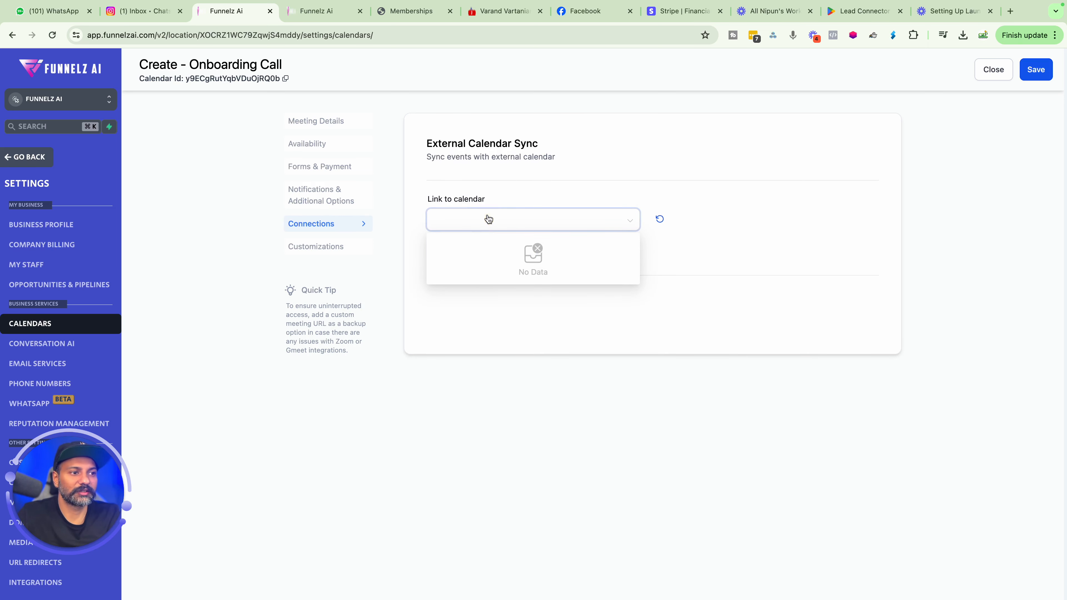
click(521, 251)
click(528, 179)
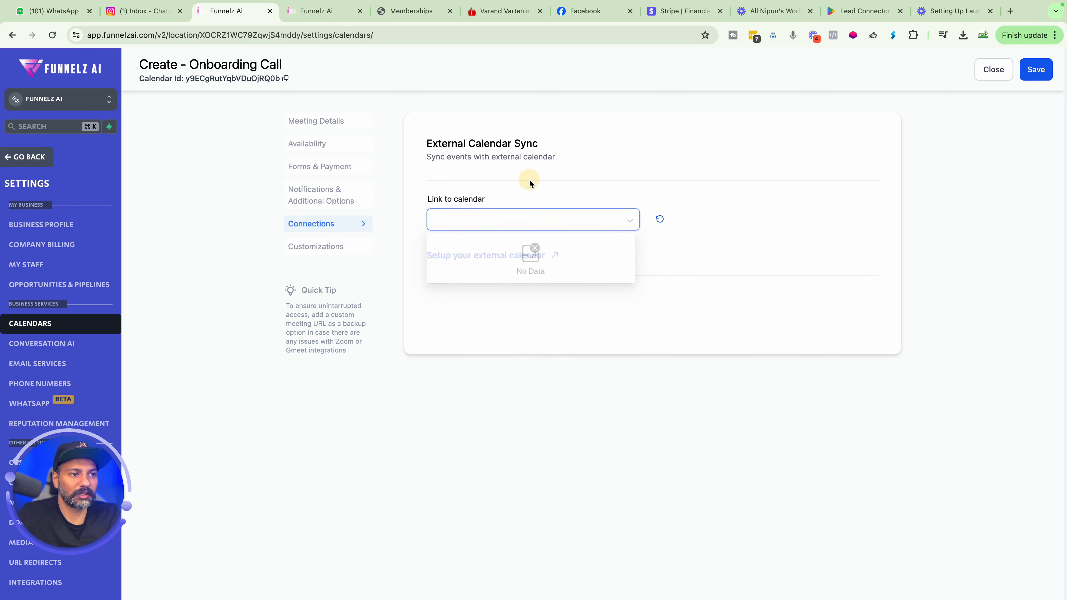
Set up the external calendar by signing in with the Google account and allowing Lead Connector access.
click(494, 253)
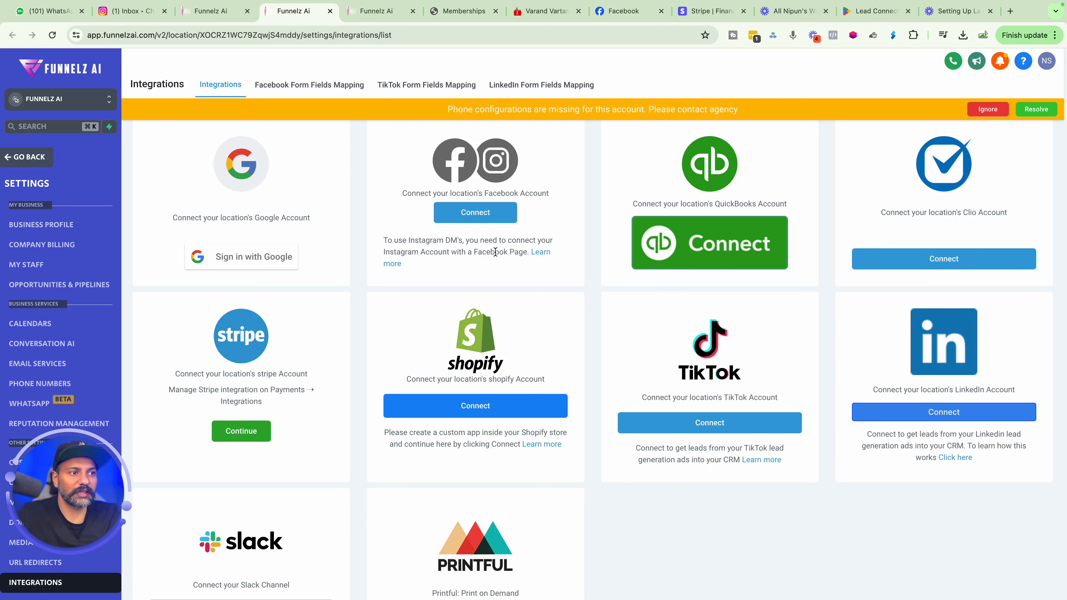
click(228, 261)
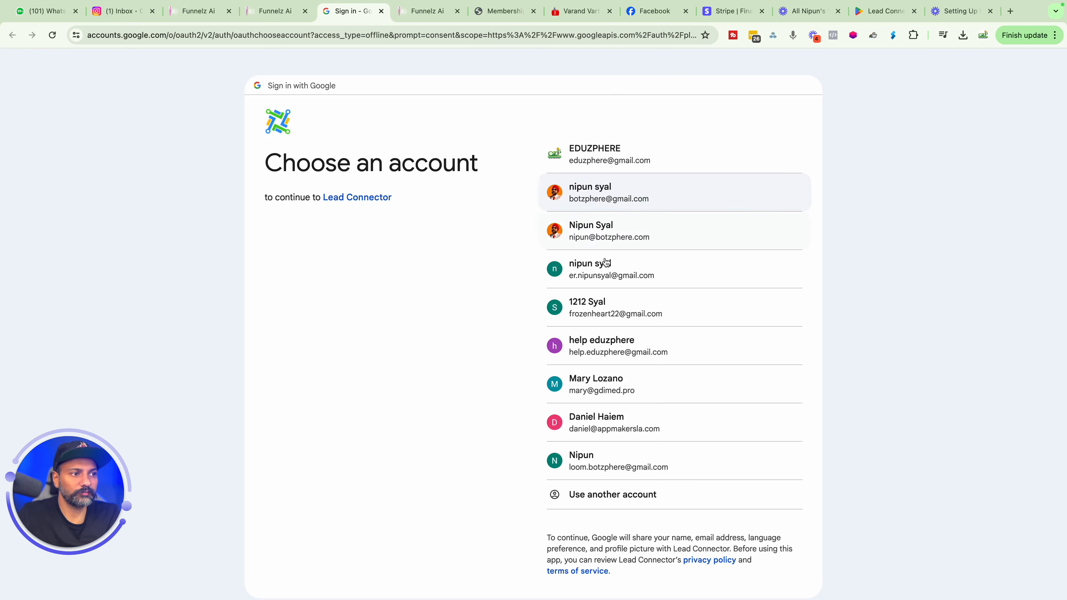
click(609, 236)
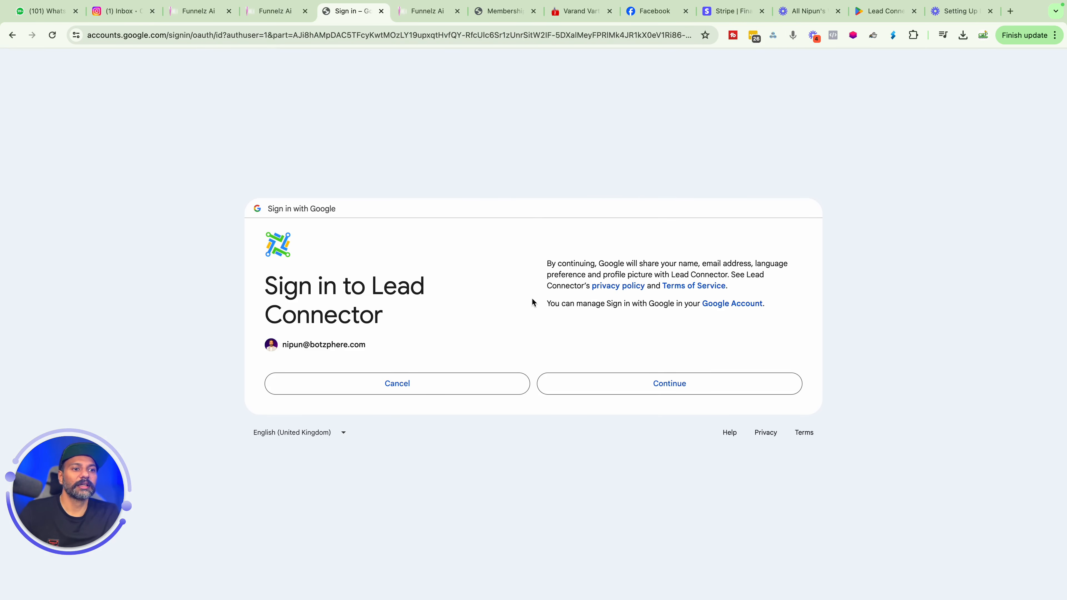
click(575, 382)
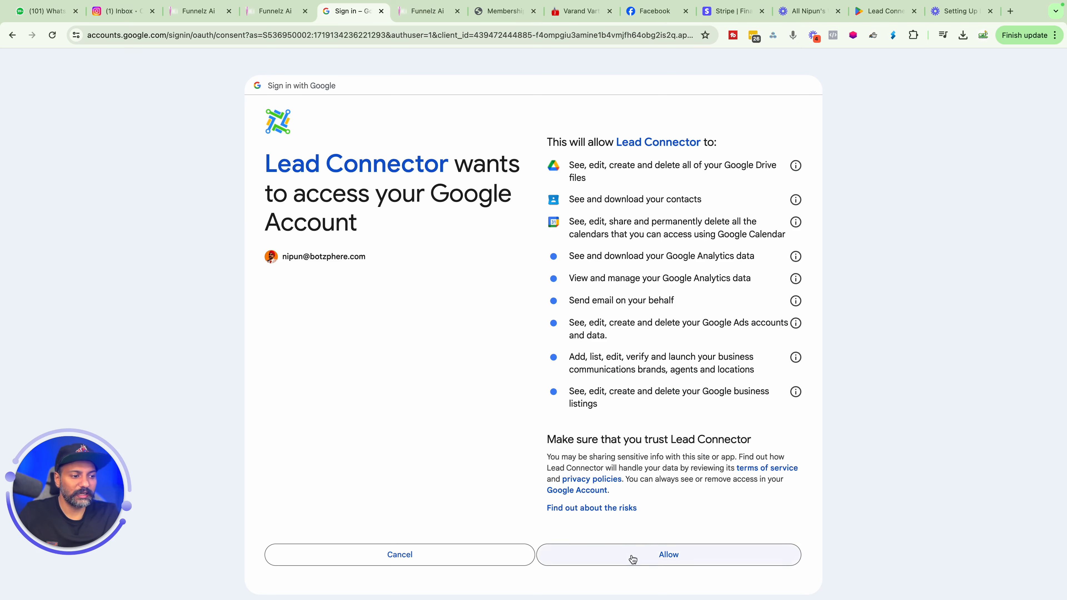
click(632, 554)
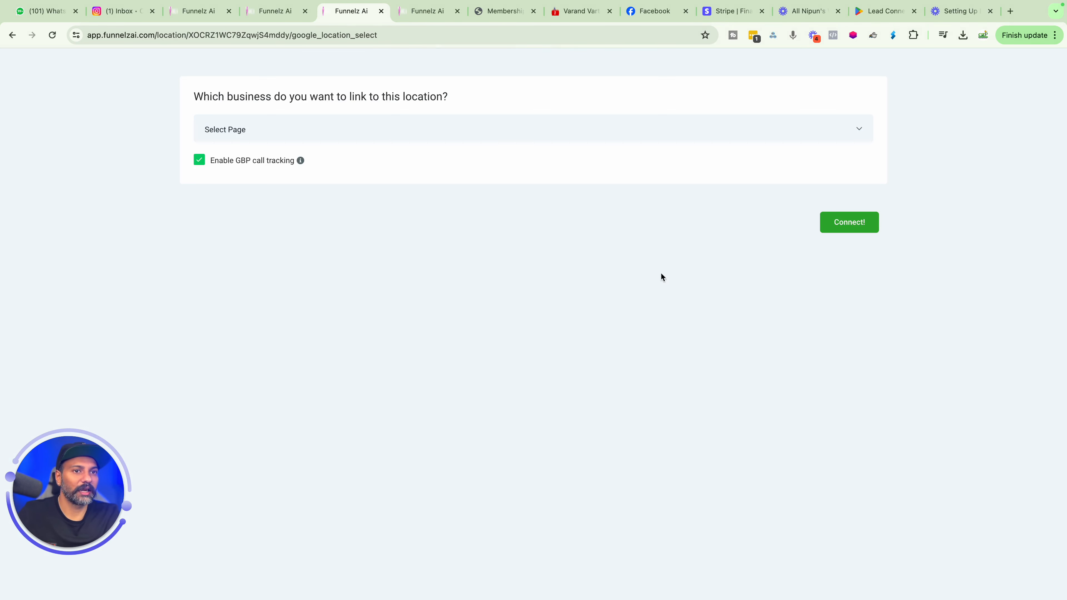
Try to link the Google business location to this sub-account and connect it, dismissing the error.
click(674, 140)
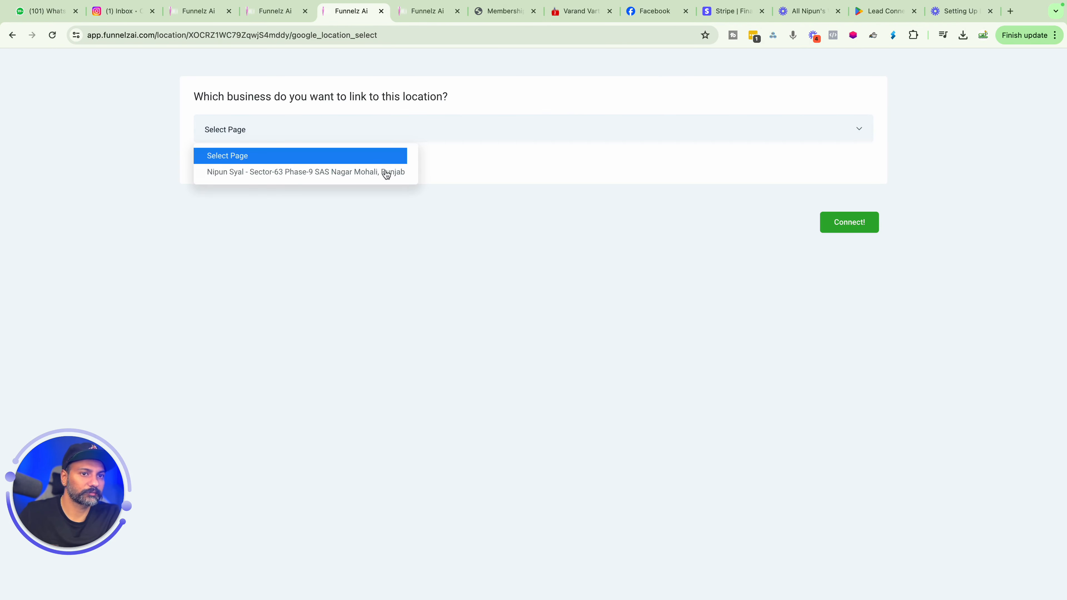
click(369, 172)
click(836, 223)
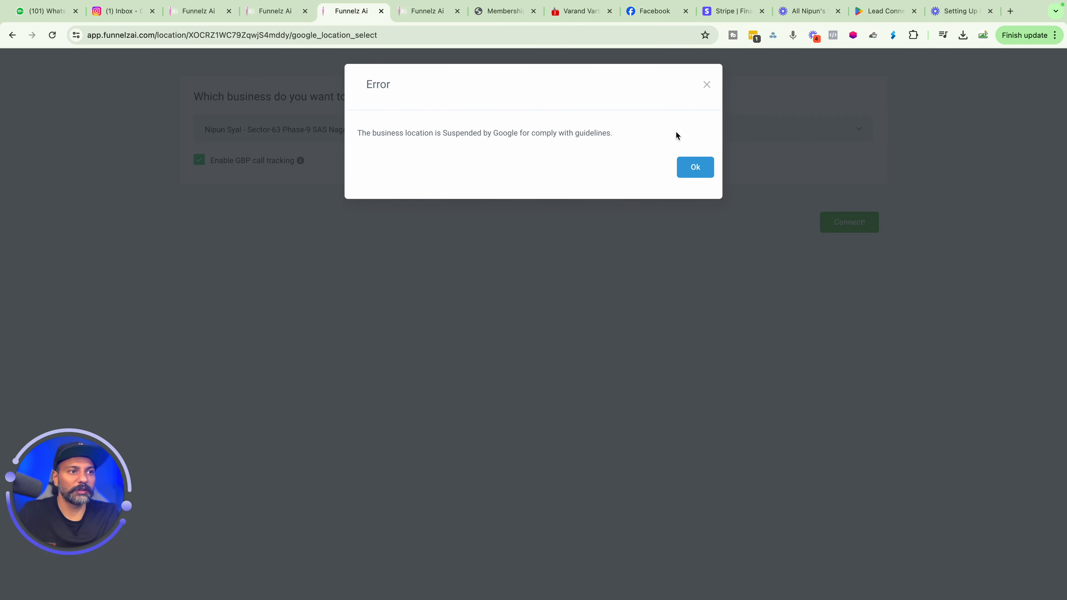
click(697, 163)
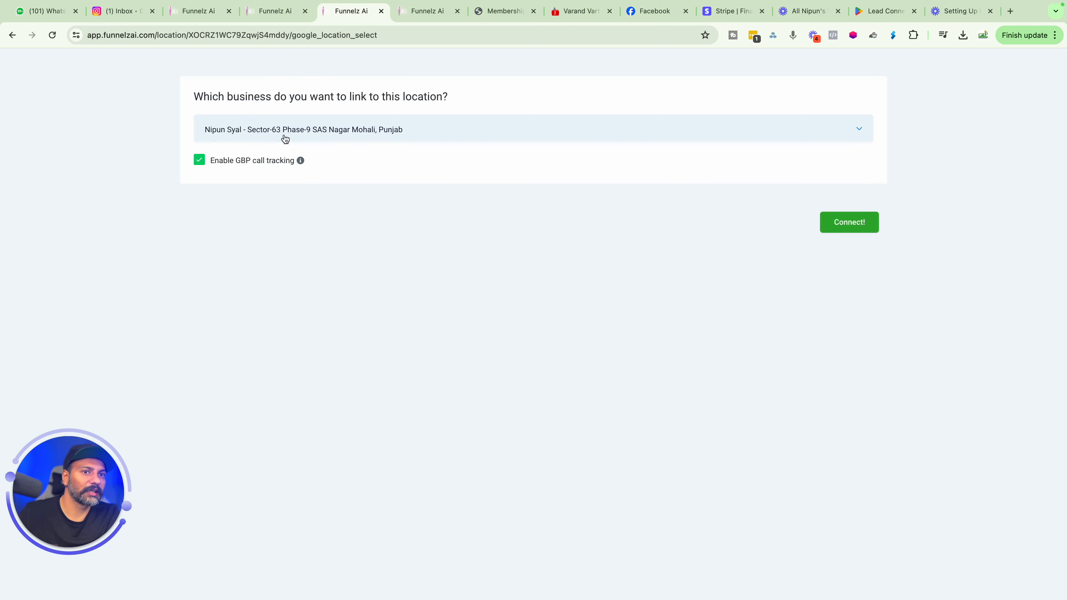
Return to editing the Onboarding Call calendar's connections and link the connected Google account as the external calendar.
mouse_move(281, 17)
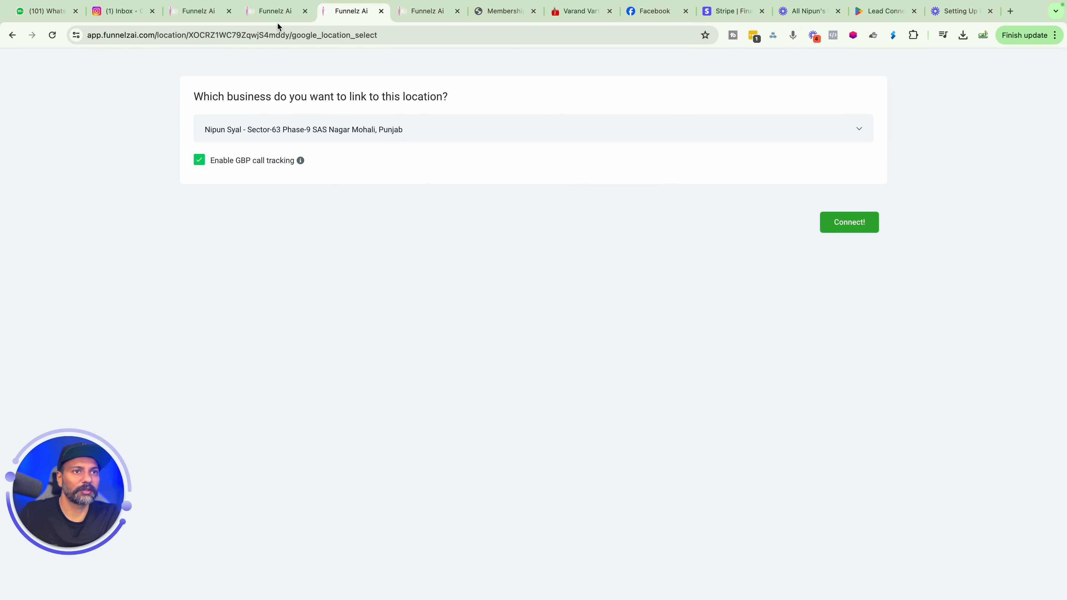
click(12, 35)
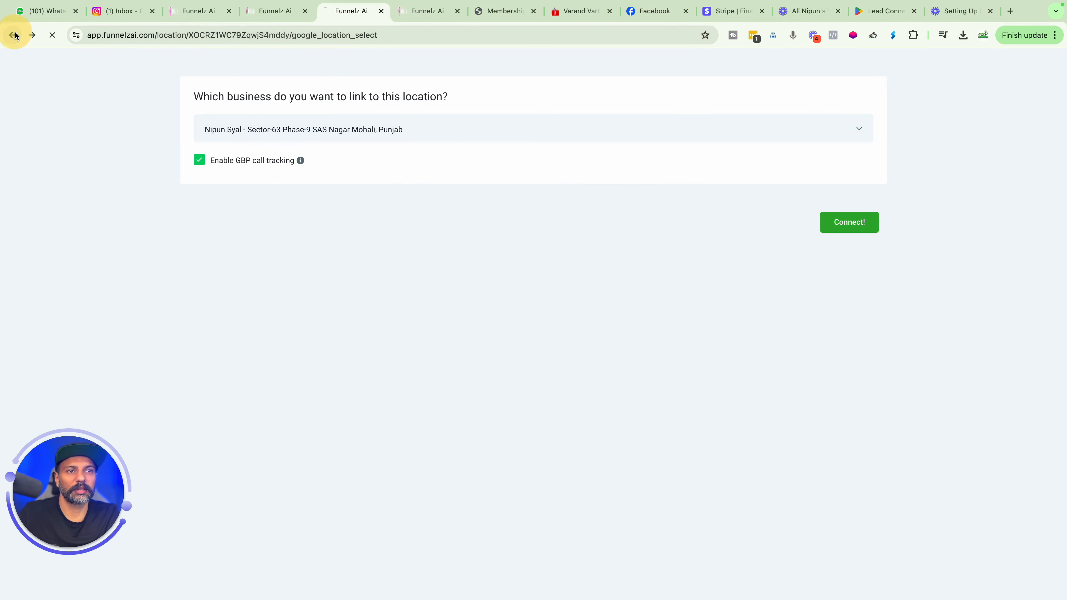
click(630, 547)
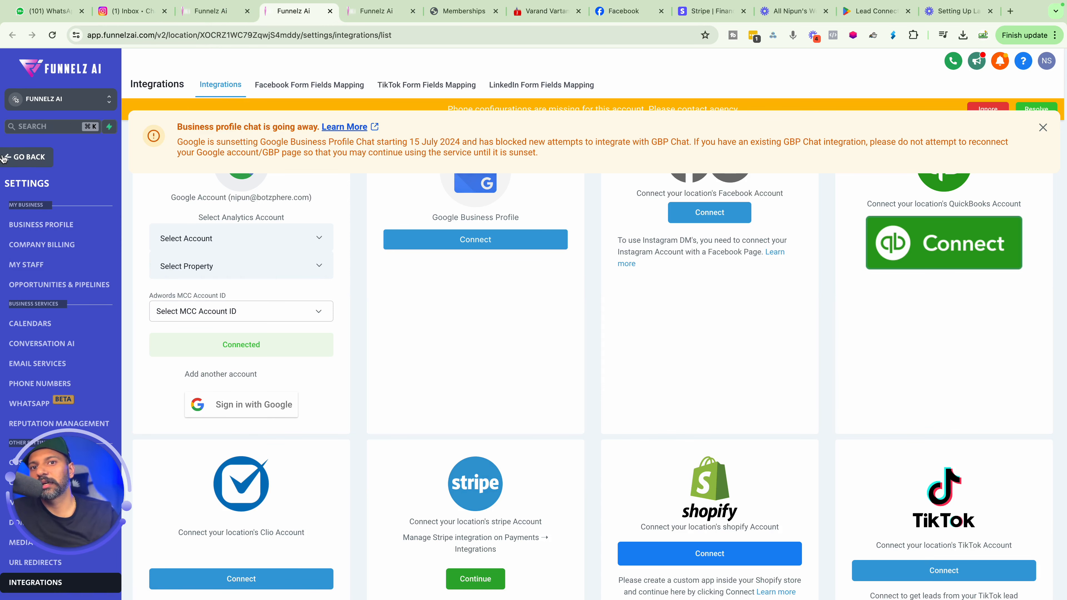
click(18, 162)
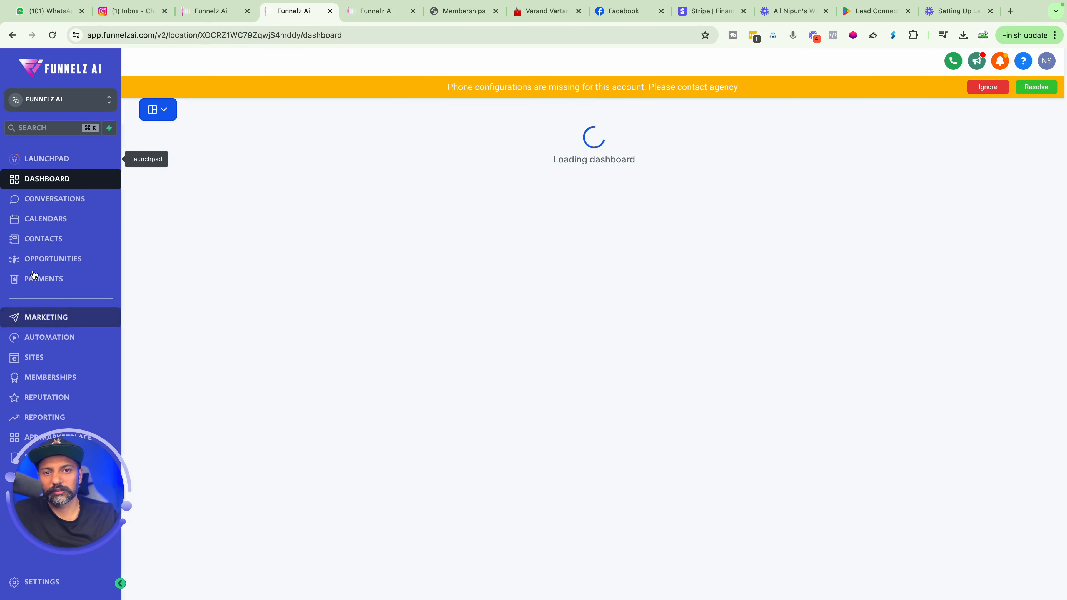
click(29, 219)
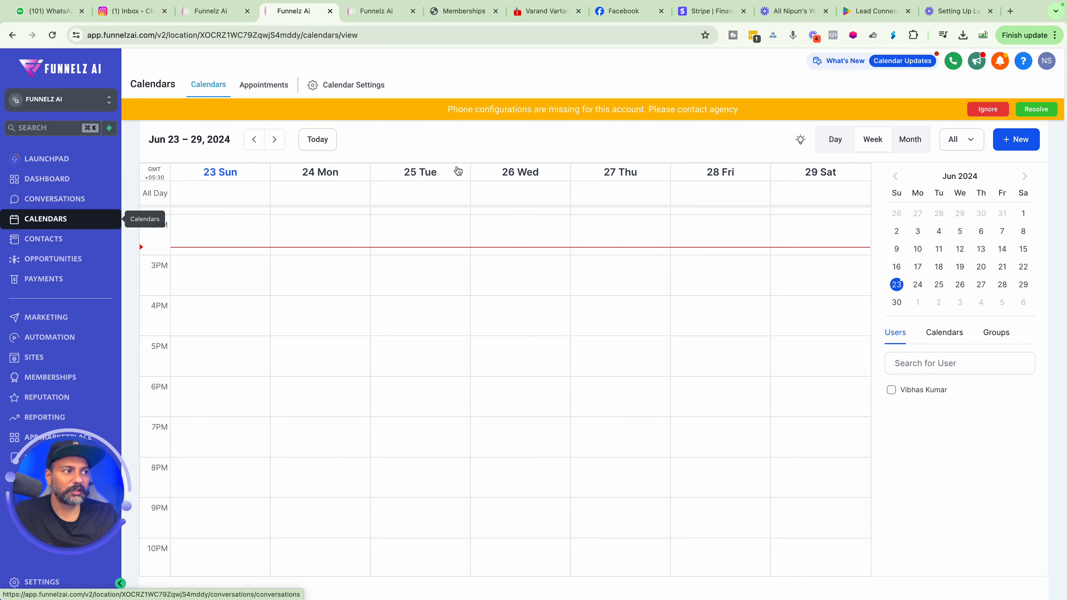
click(361, 85)
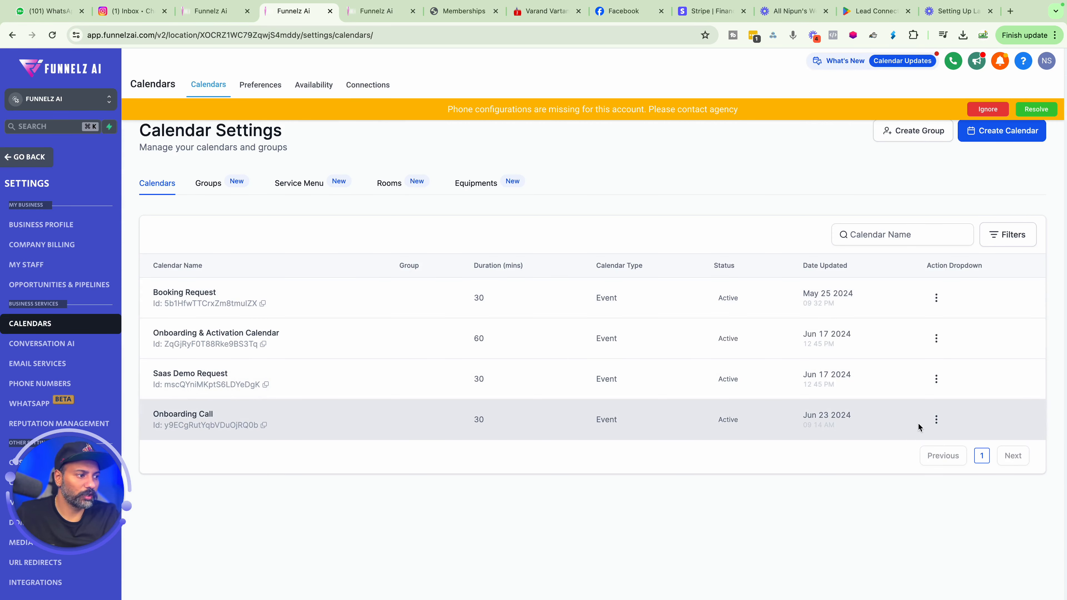
click(936, 420)
click(919, 305)
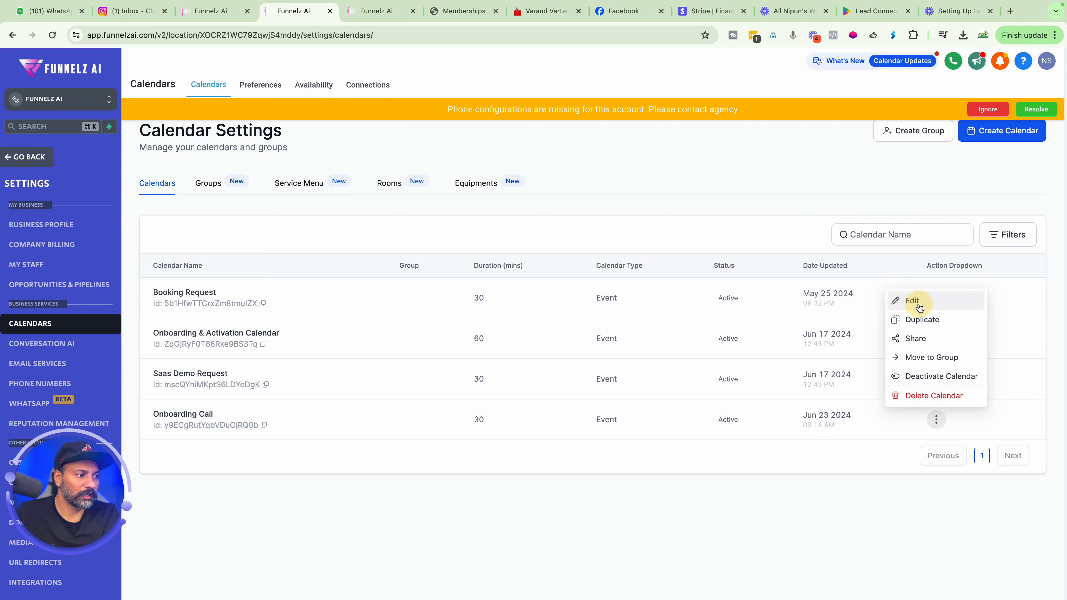
click(311, 232)
click(504, 229)
click(488, 310)
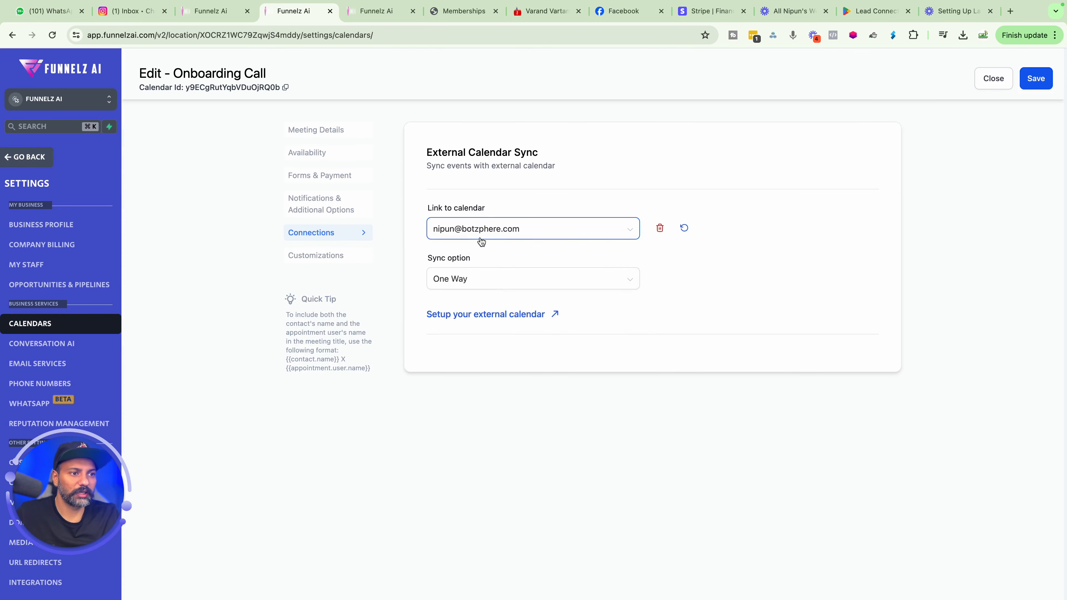
Set the sync option to Two Way and enable Execute automation.
click(454, 282)
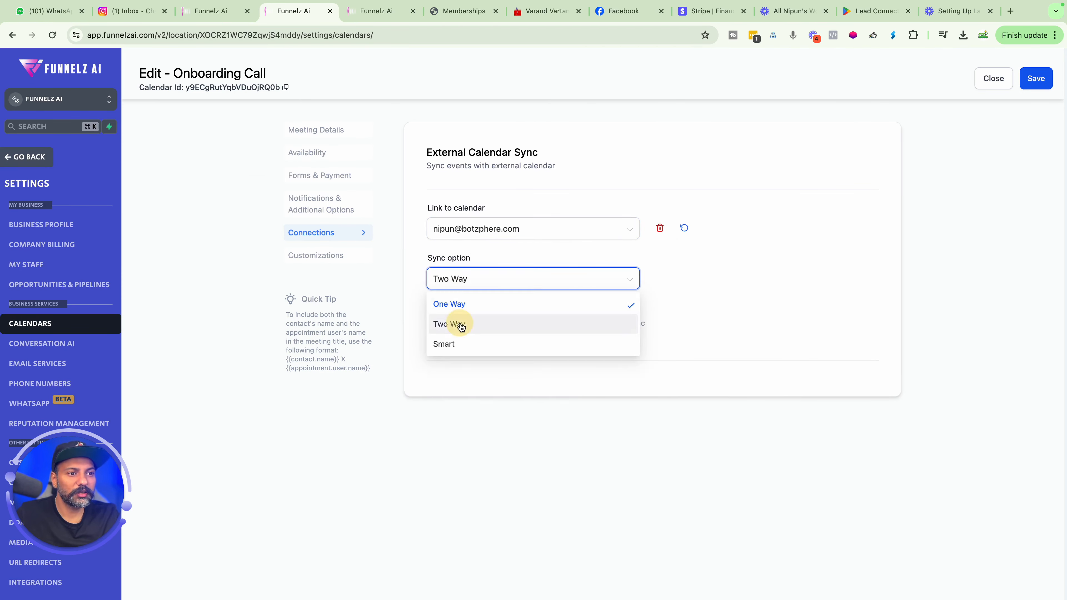
click(465, 322)
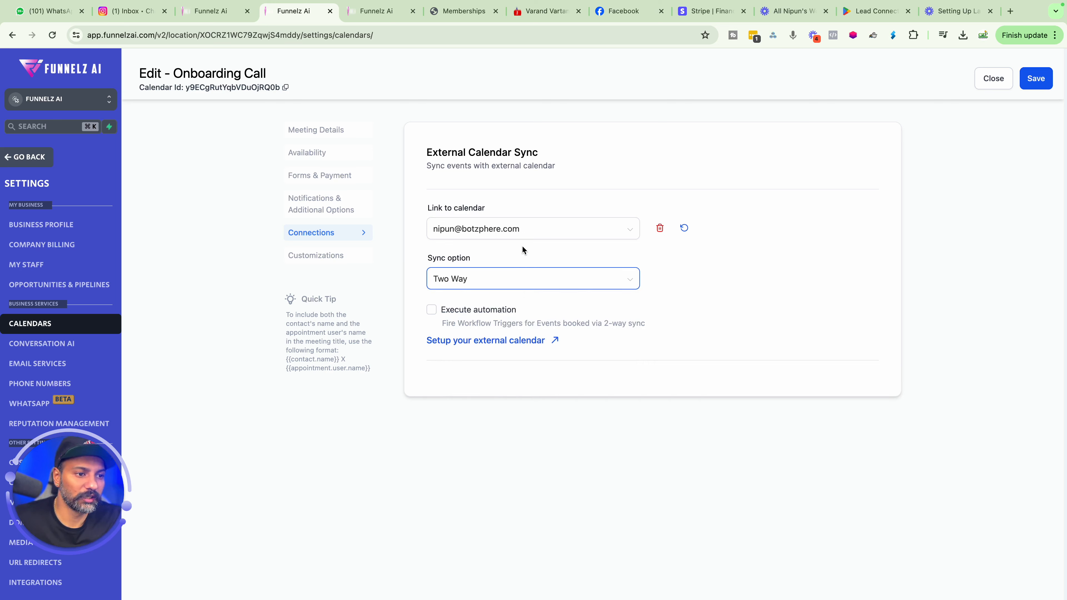
click(431, 311)
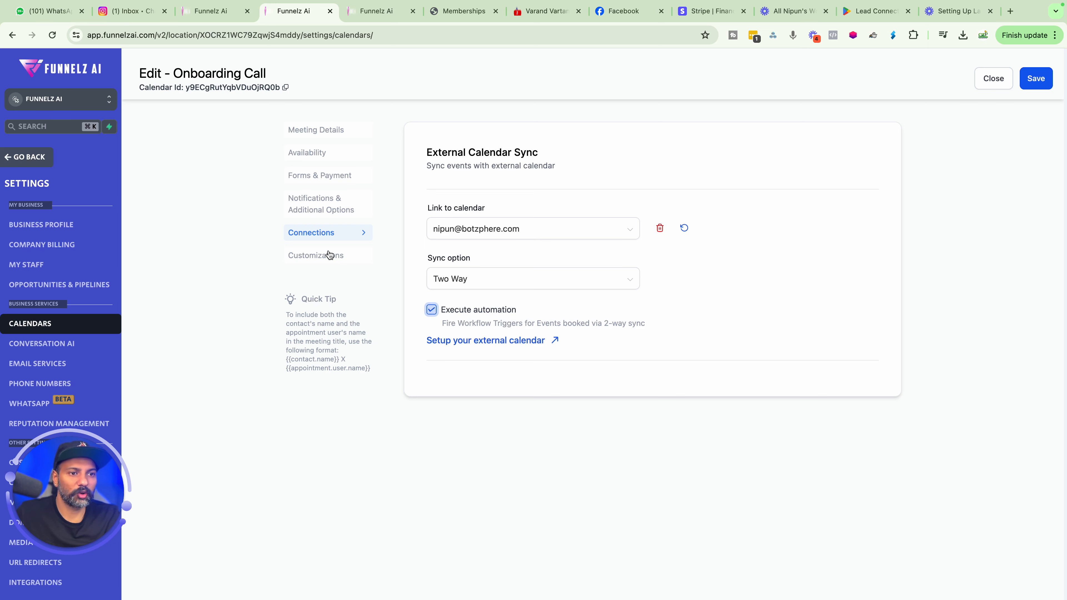
Open the Customizations section and preview the booking widget in a new tab.
click(298, 255)
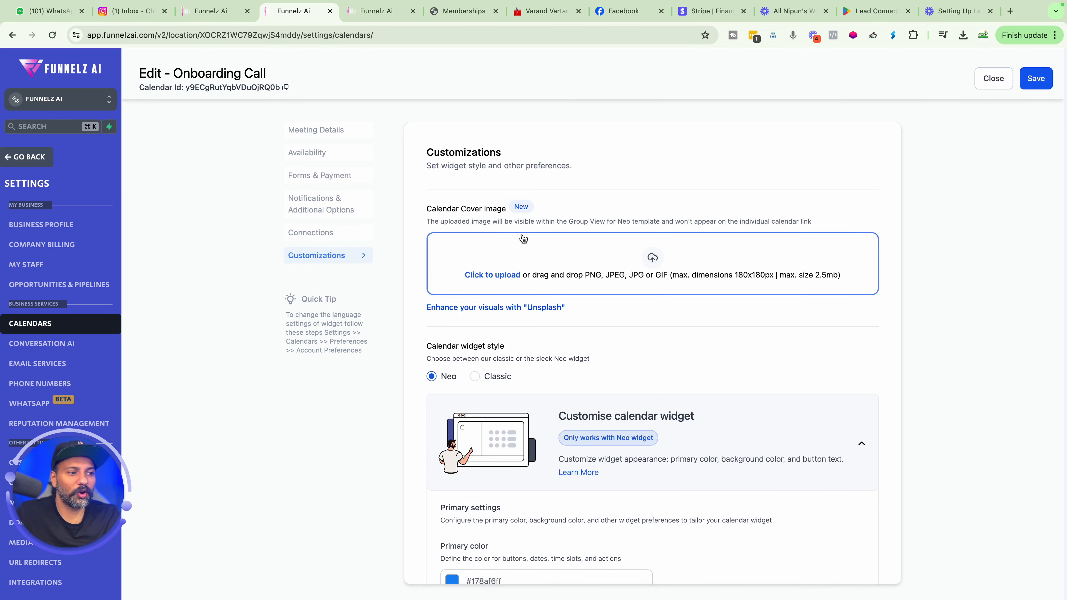
scroll(523, 244, down, 2)
scroll(523, 243, down, 5)
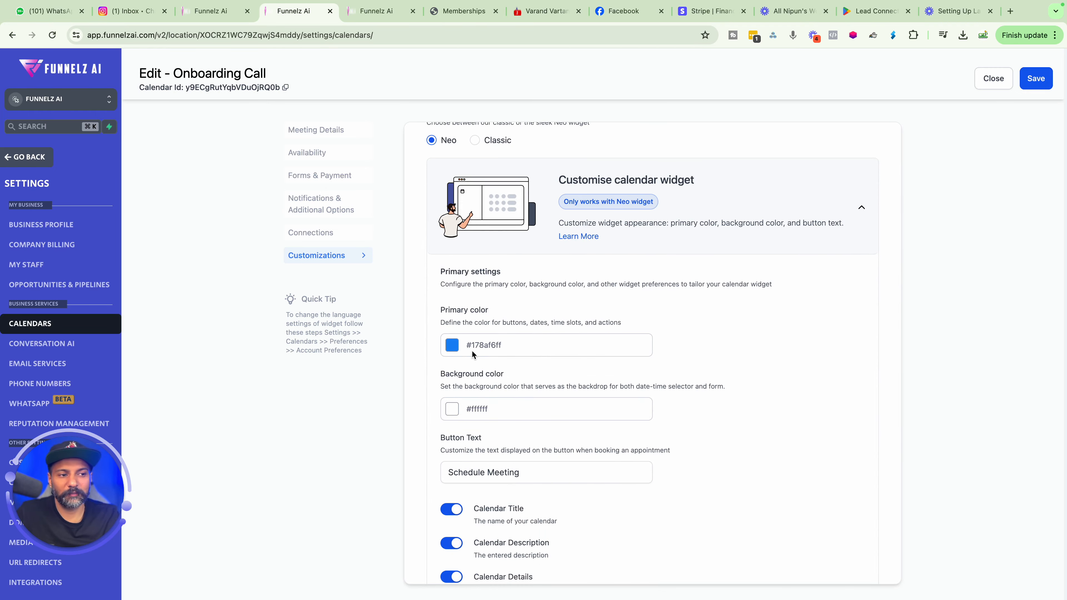
scroll(485, 366, down, 6)
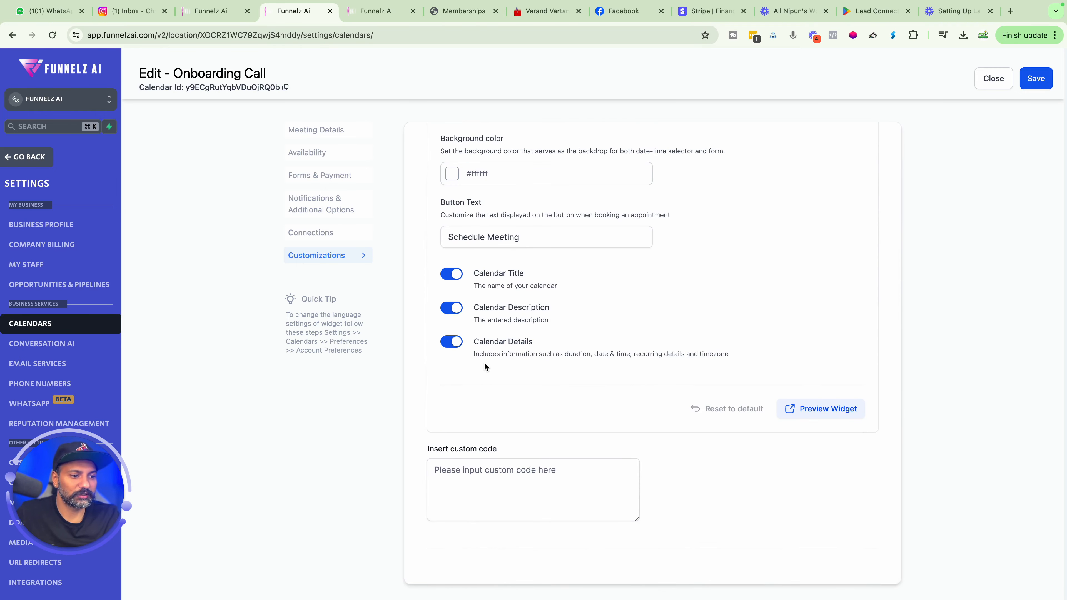
click(815, 409)
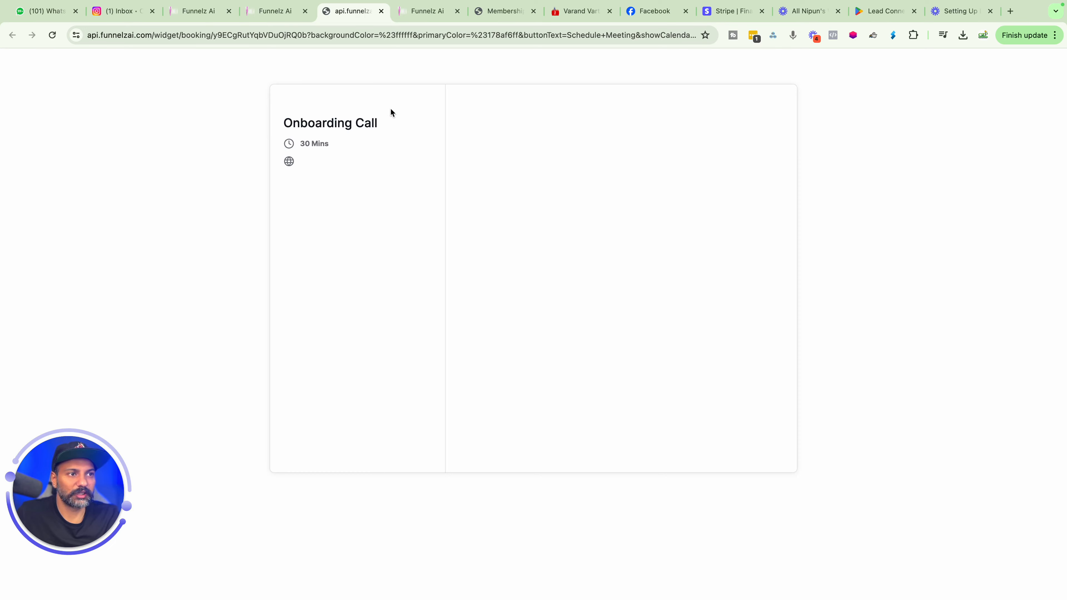
click(275, 35)
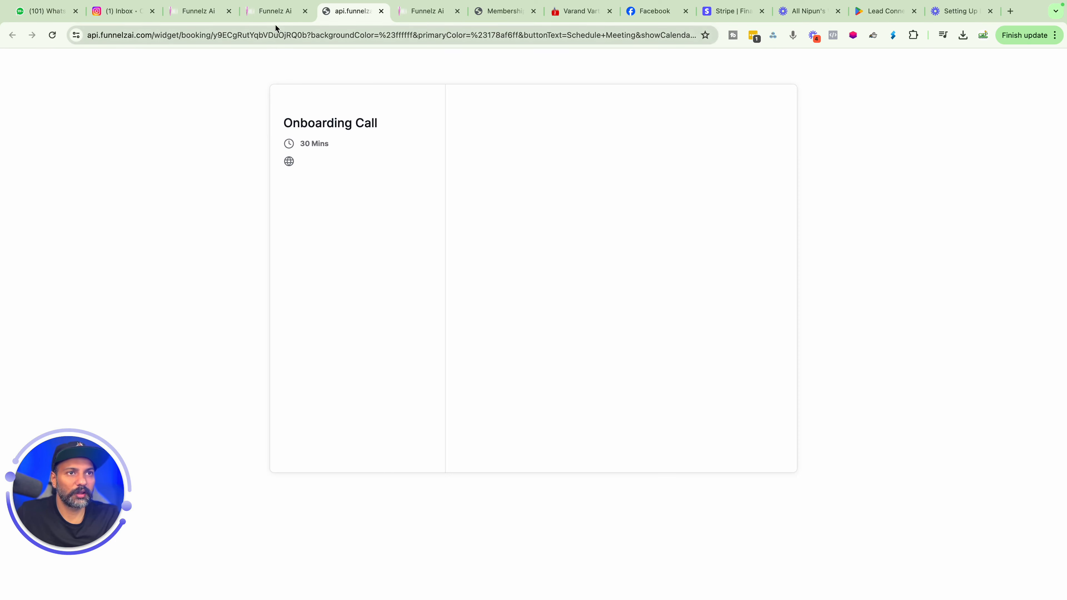
key(Return)
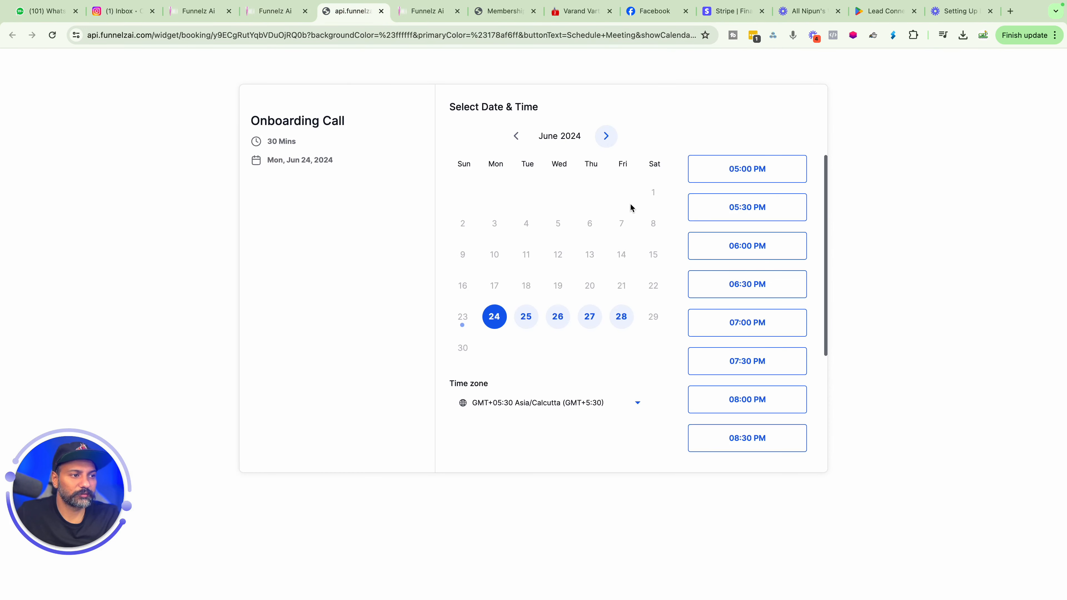
scroll(739, 335, down, 4)
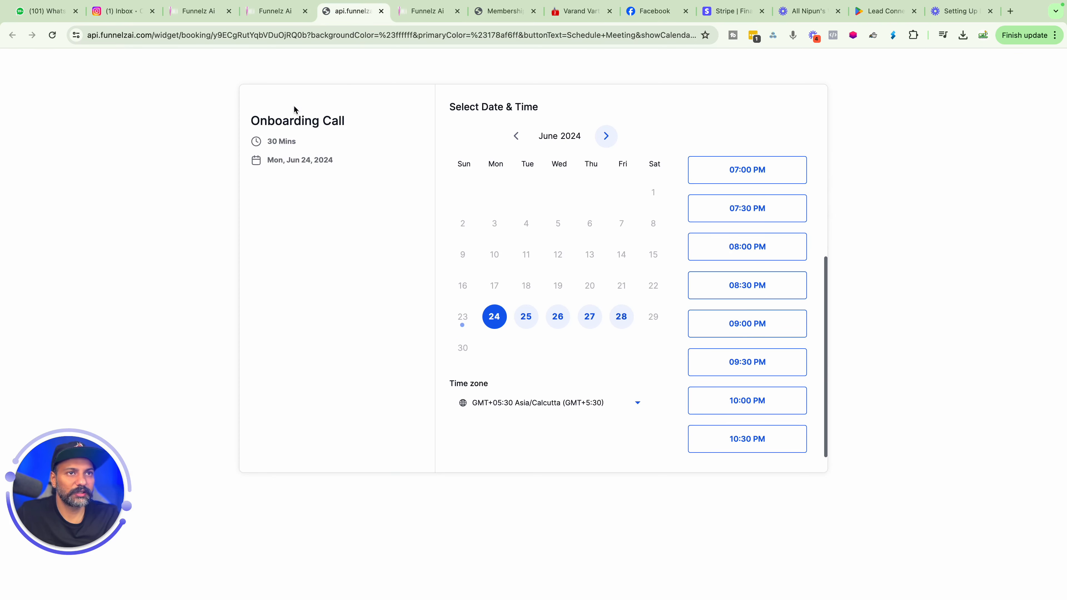
Set the calendar widget's primary color to #502A9DFF.
click(276, 12)
click(471, 463)
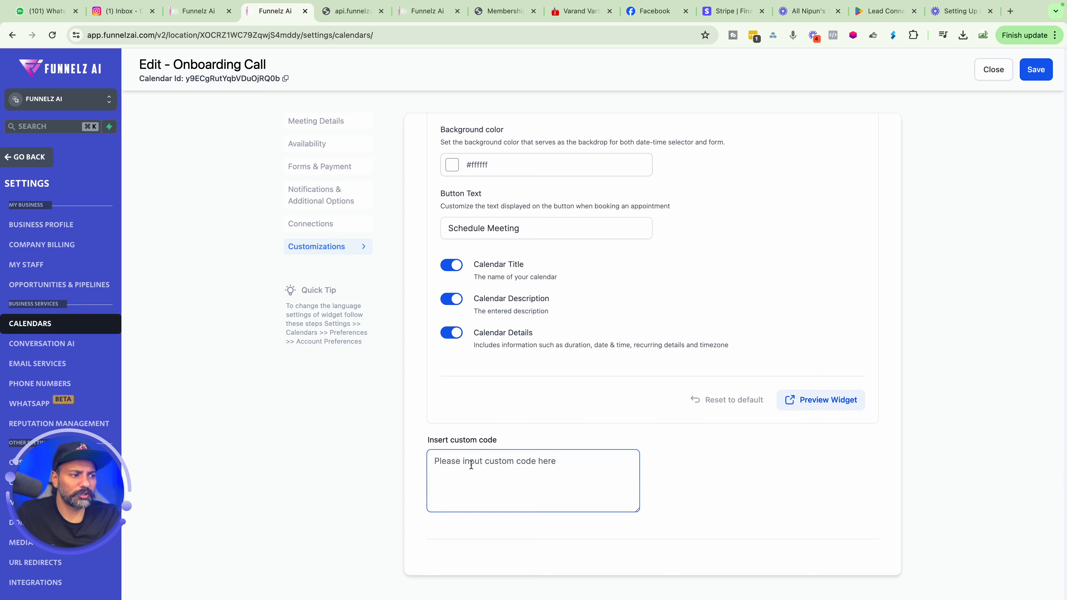
scroll(471, 464, up, 6)
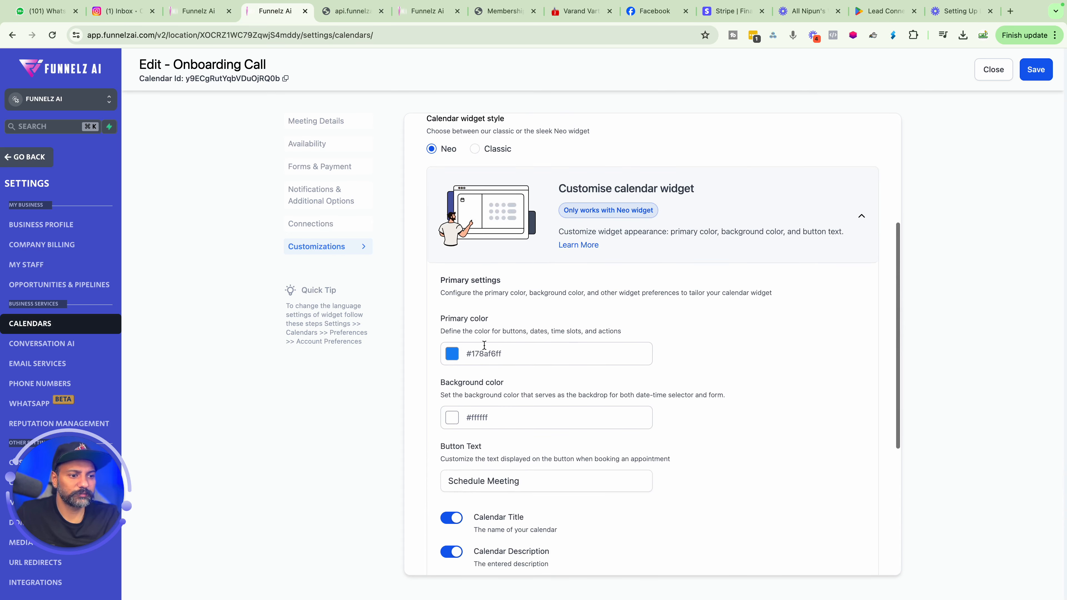
click(483, 353)
click(452, 354)
click(487, 508)
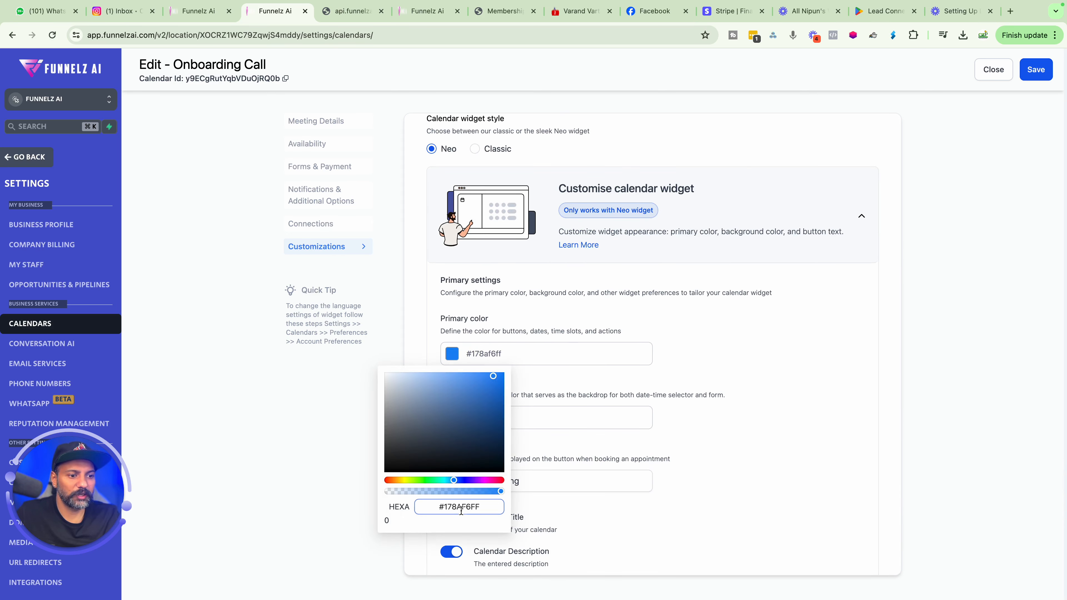
double_click(487, 508)
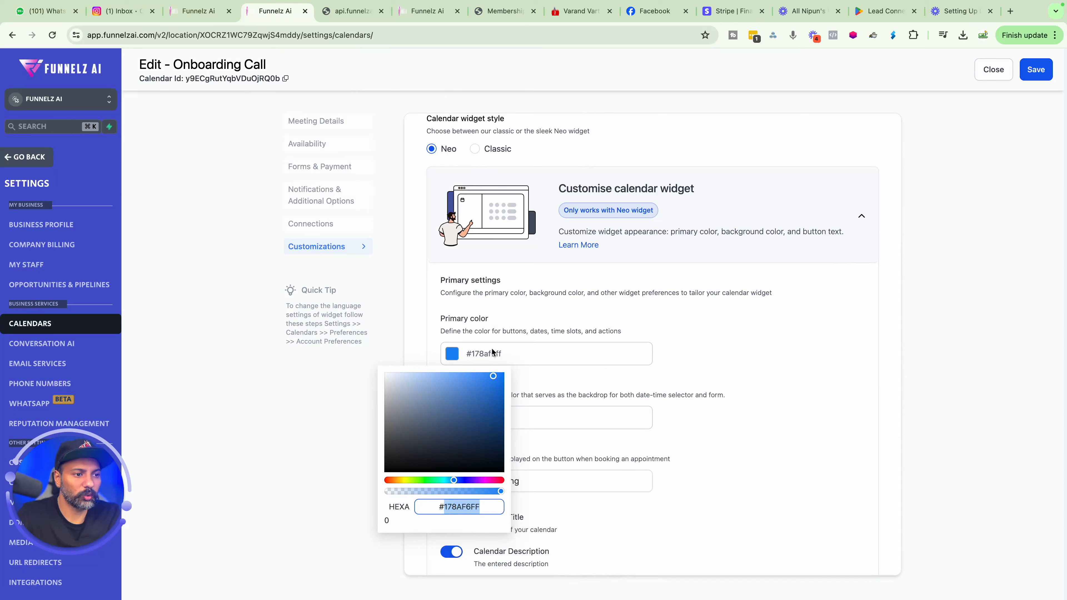
text(#502a9d)
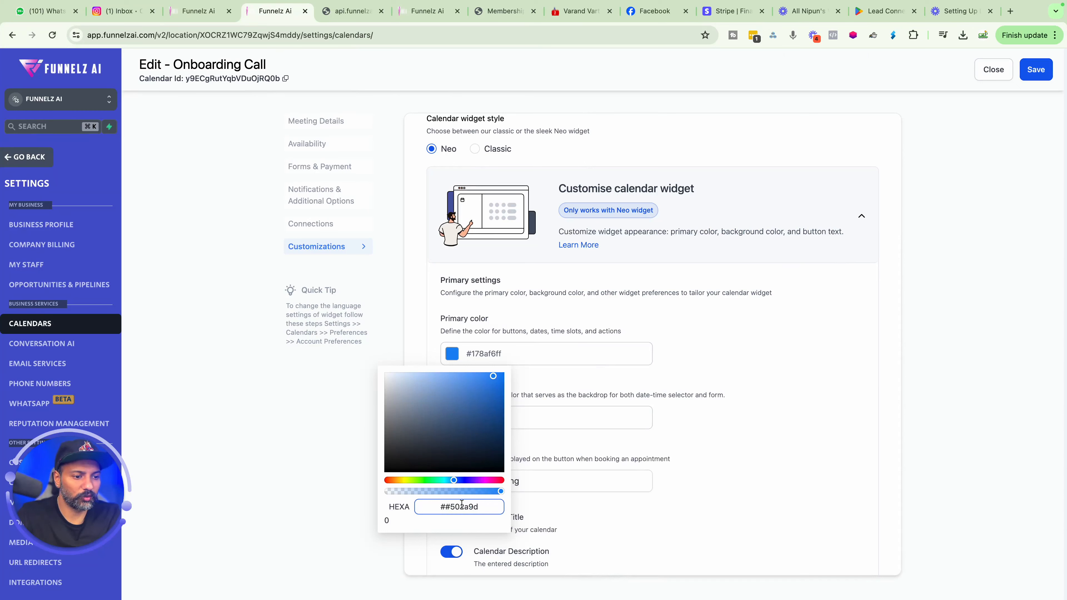
key(BackSpace)
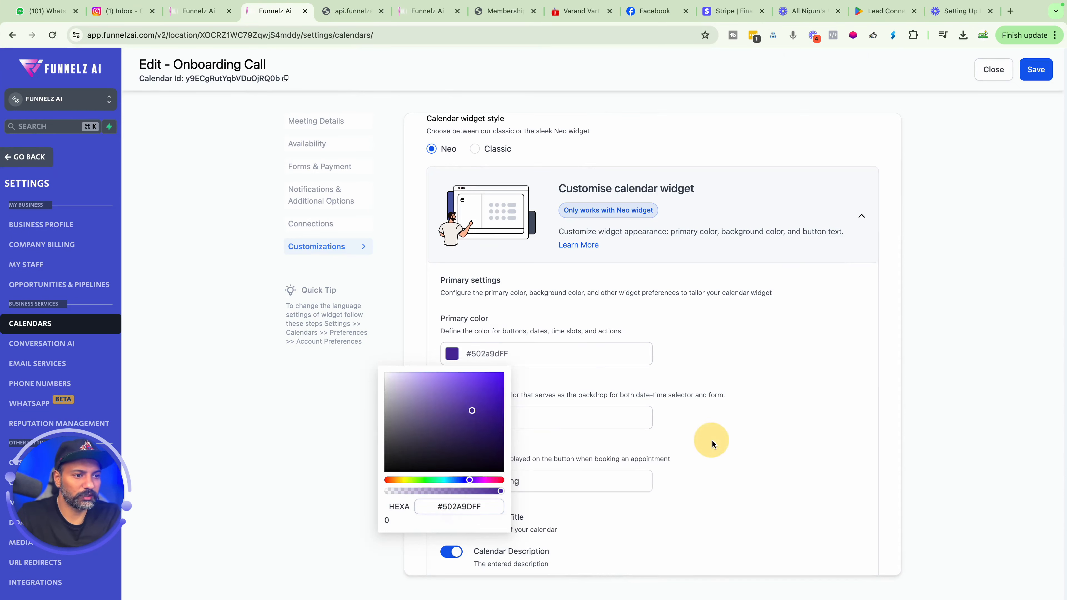
Upload light.jpg from the funnelz ai logos folder as the calendar cover image.
click(710, 441)
scroll(503, 357, down, 3)
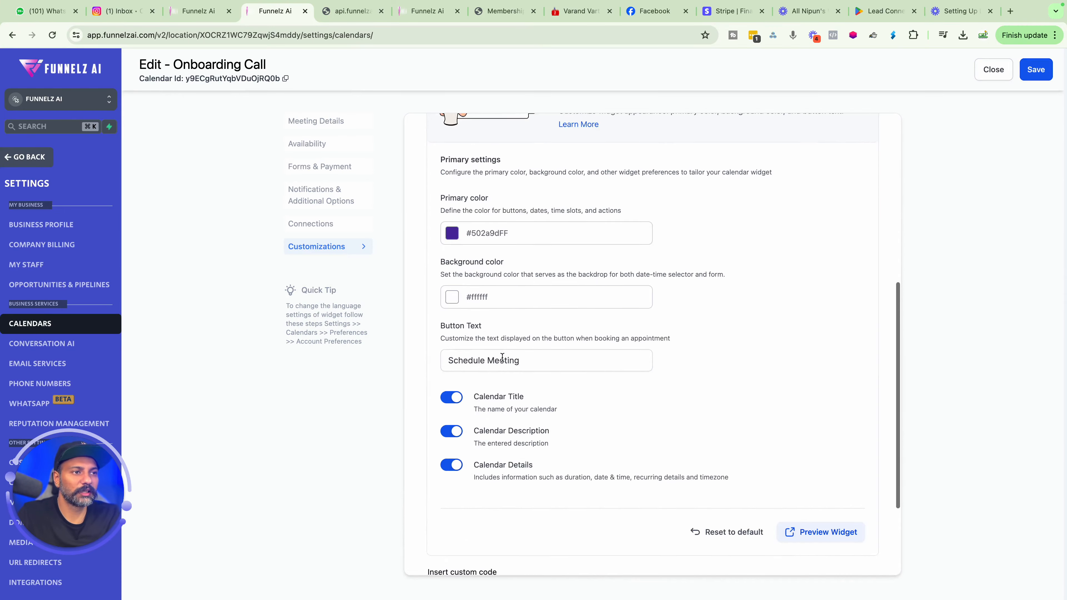
scroll(491, 261, up, 5)
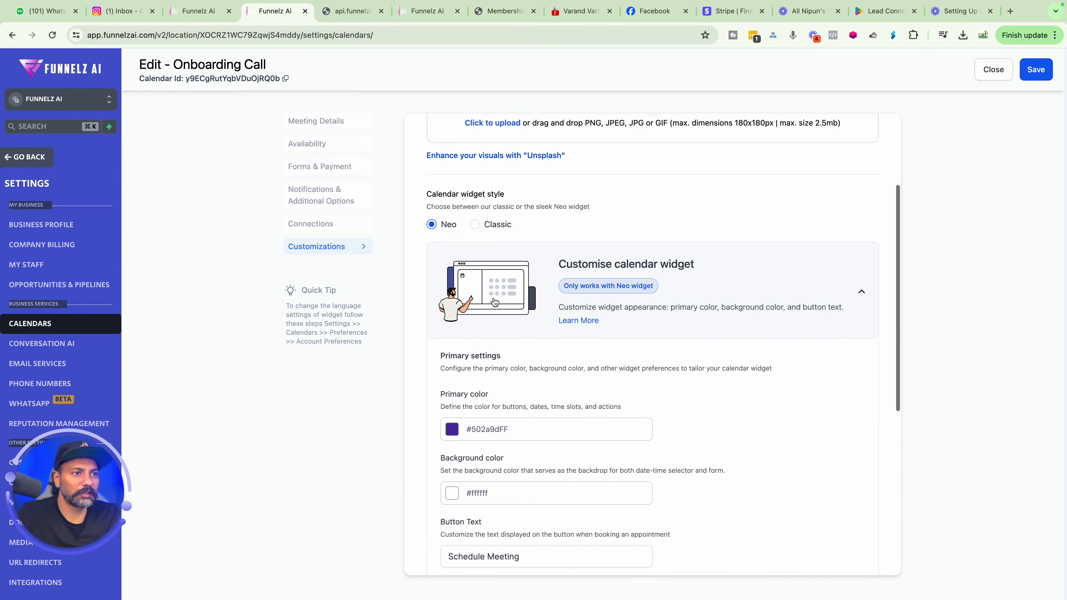
scroll(490, 258, up, 3)
click(490, 258)
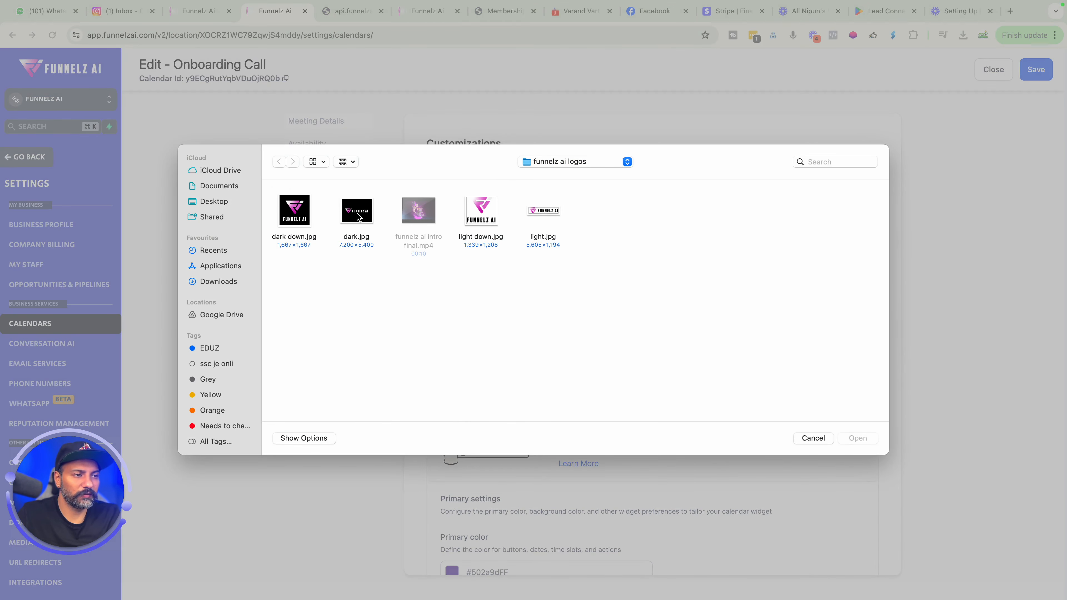
double_click(534, 217)
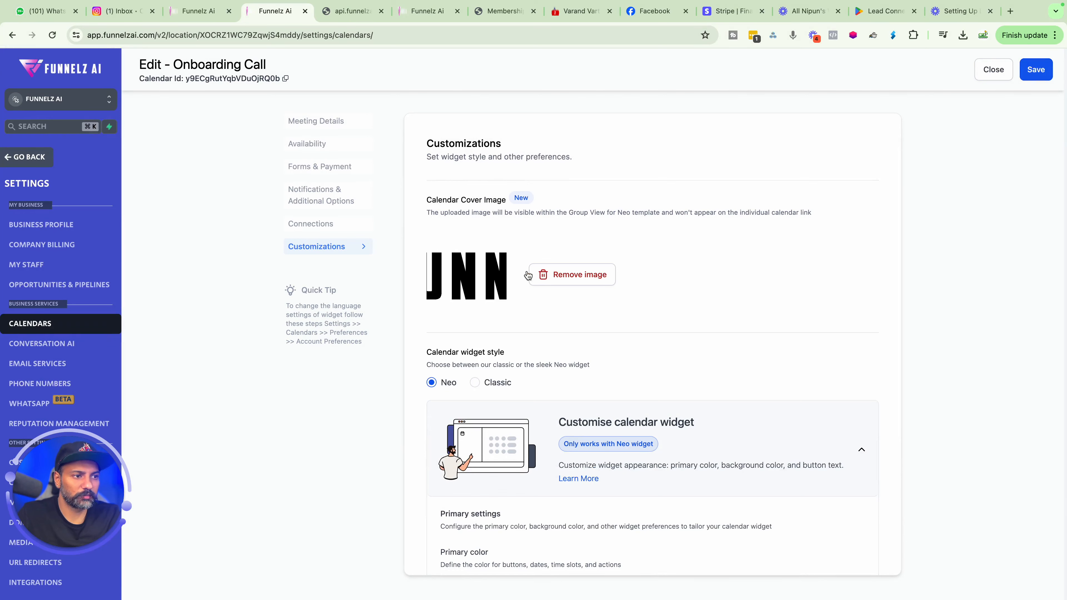
Preview the customized booking widget, then save the Onboarding Call calendar's changes.
scroll(535, 296, down, 8)
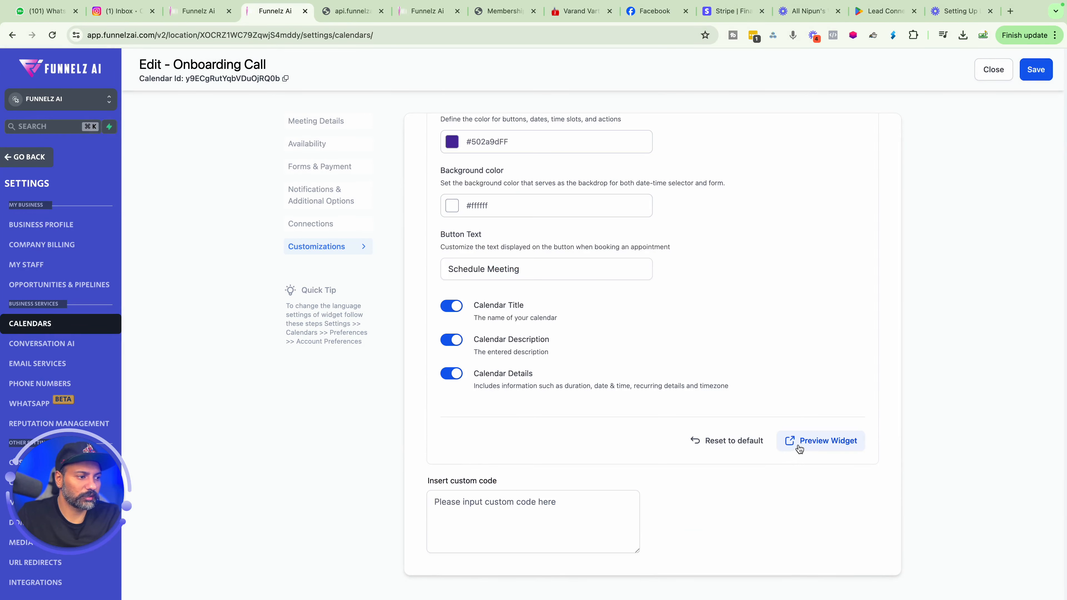
click(800, 442)
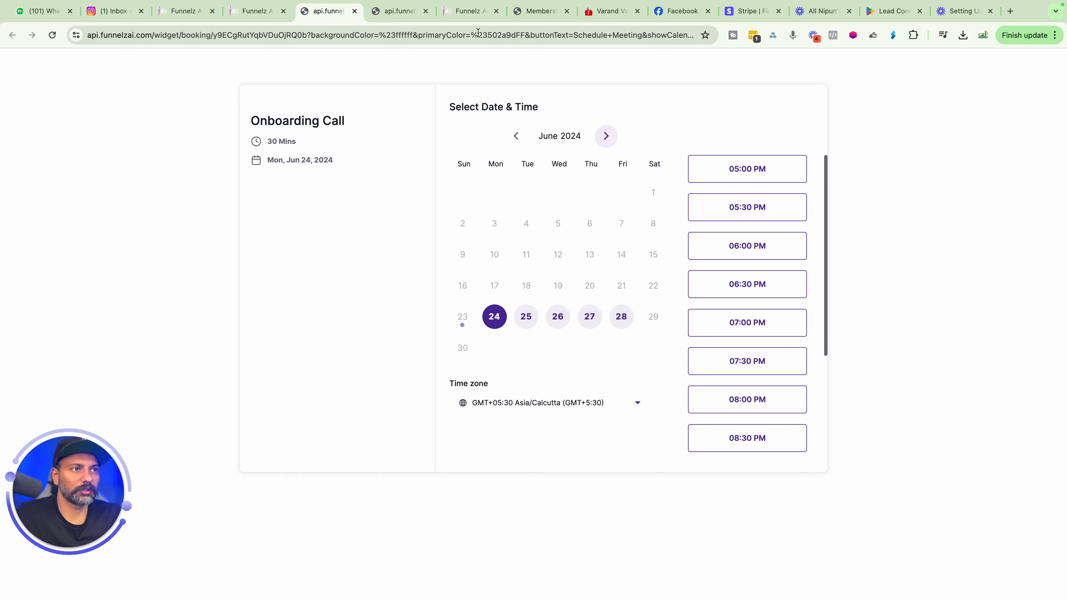
click(257, 12)
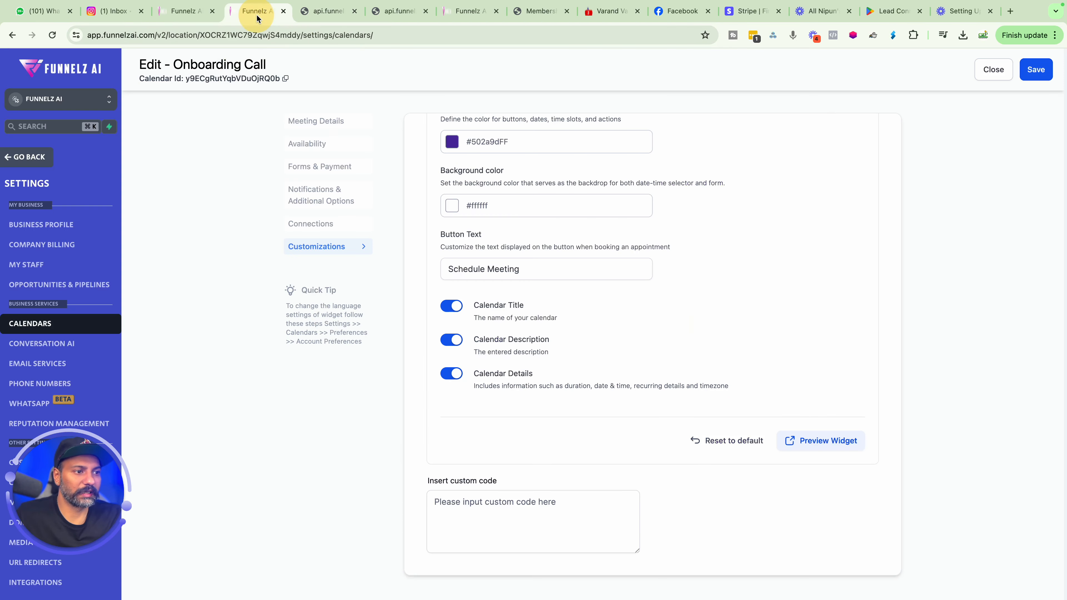
click(1038, 70)
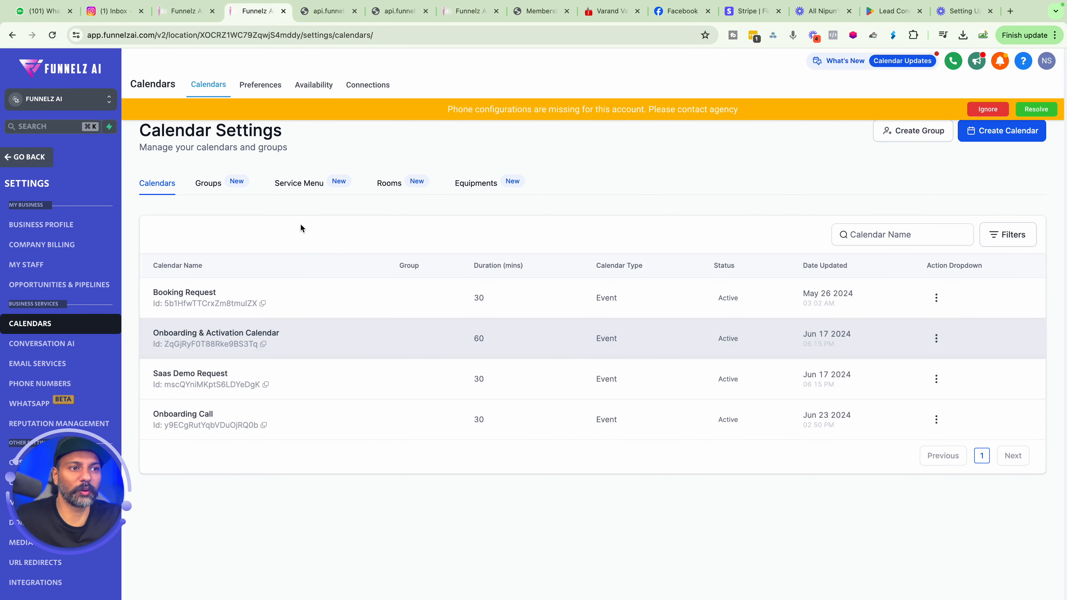
Browse the calendar settings sections Rooms, Equipments, Groups, Preferences and Availability, dismissing the phone configuration banner.
click(389, 185)
click(474, 190)
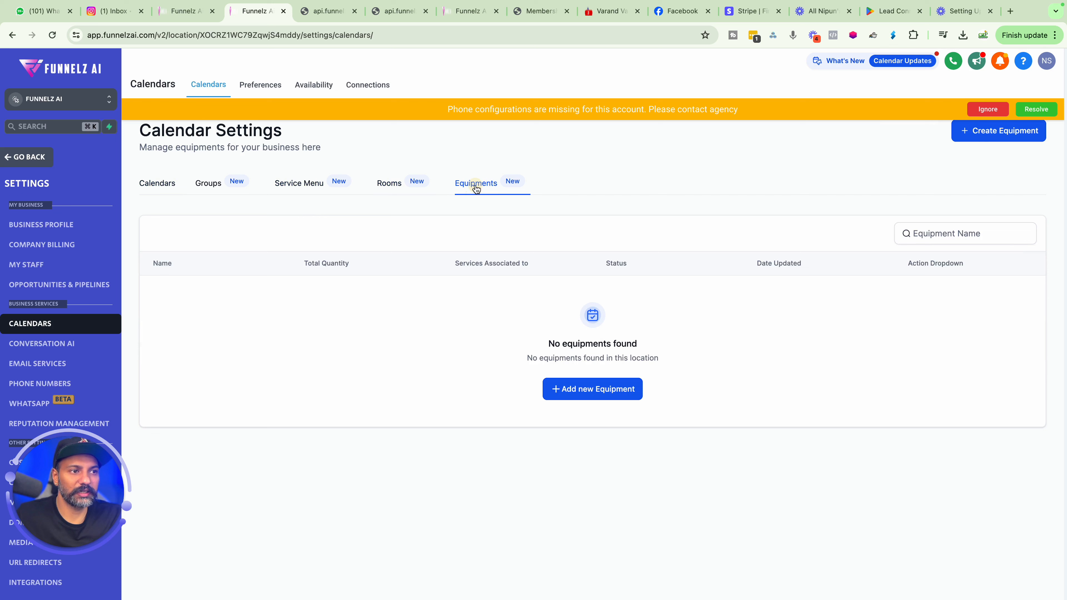
click(228, 190)
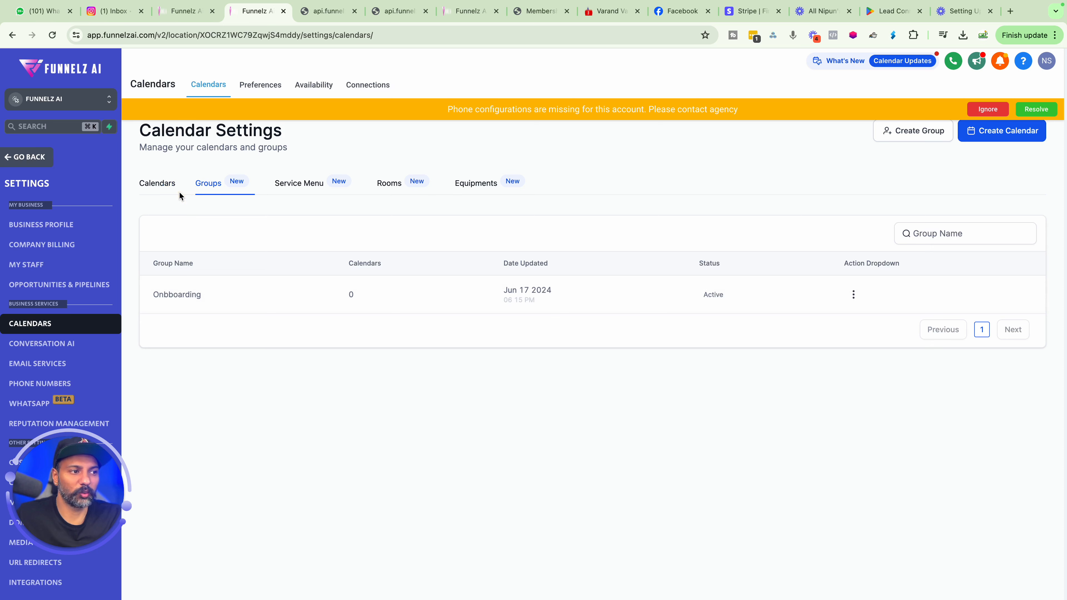
click(269, 89)
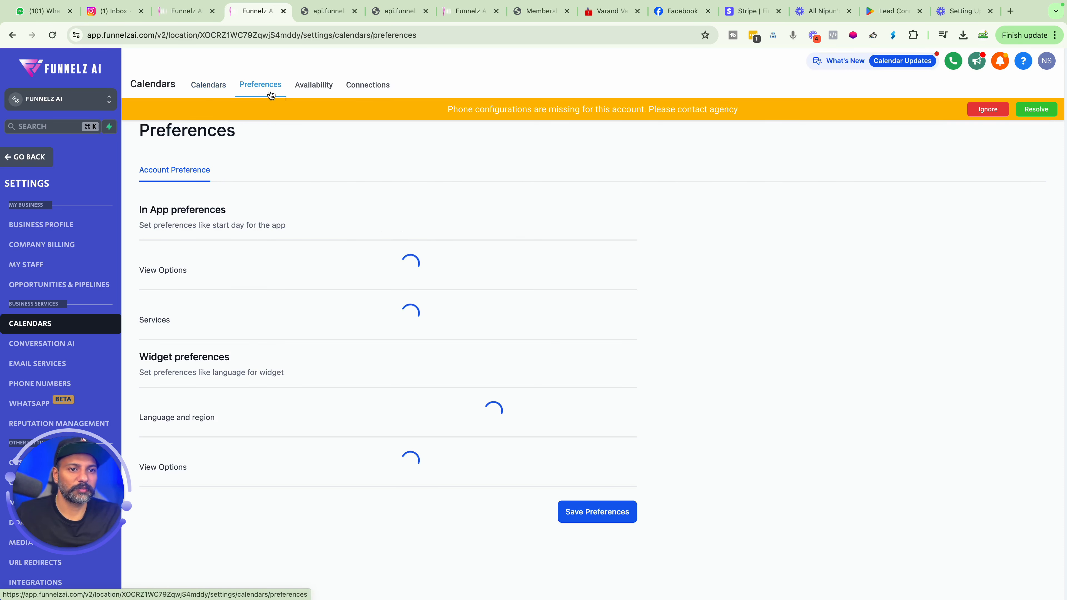
scroll(337, 297, down, 2)
scroll(337, 303, up, 2)
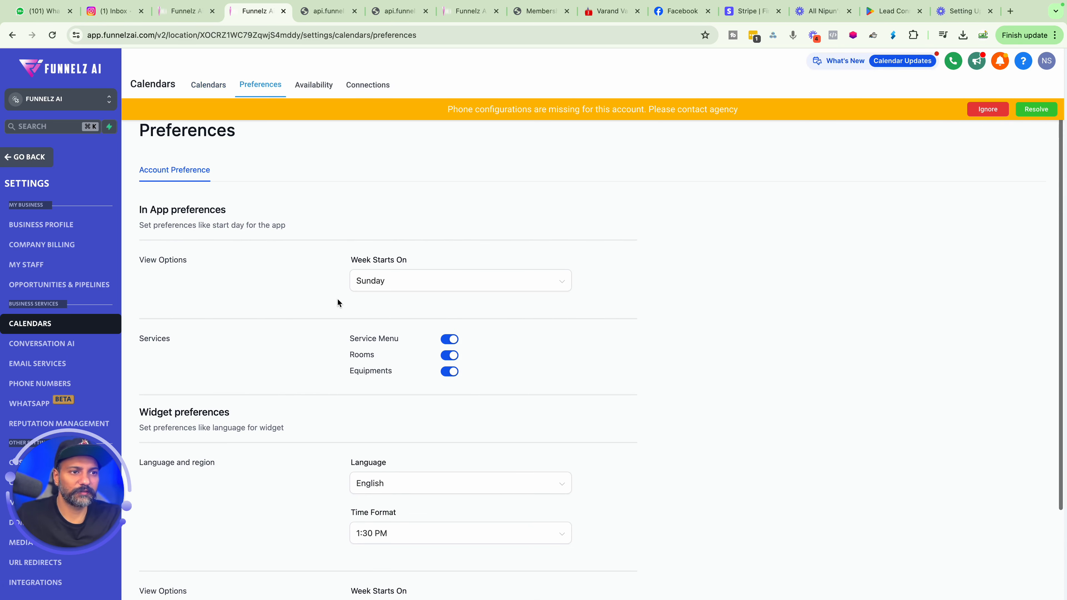
scroll(363, 301, down, 3)
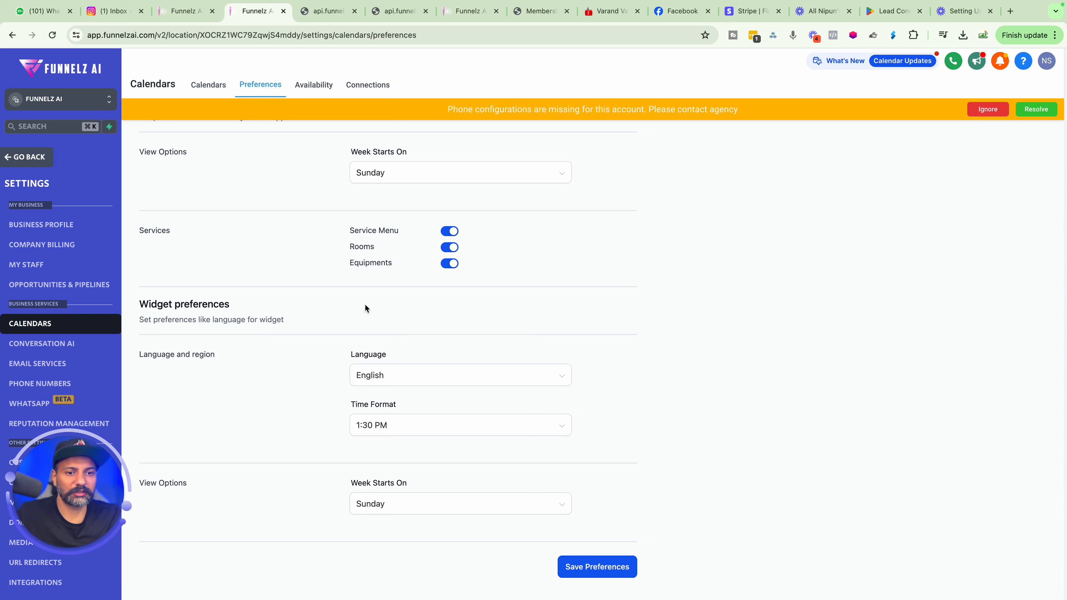
click(303, 84)
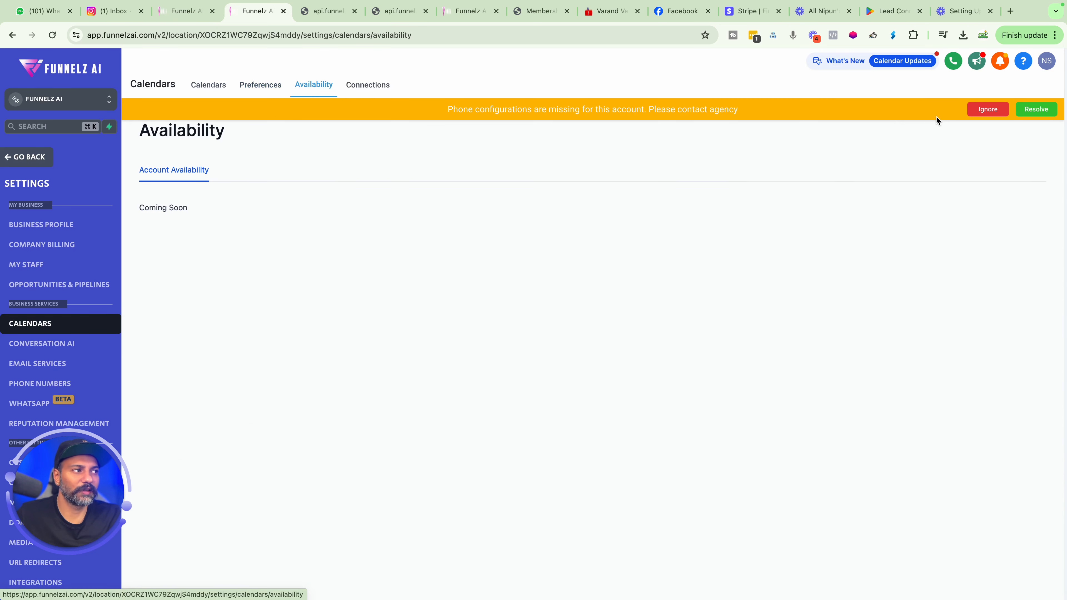
click(977, 111)
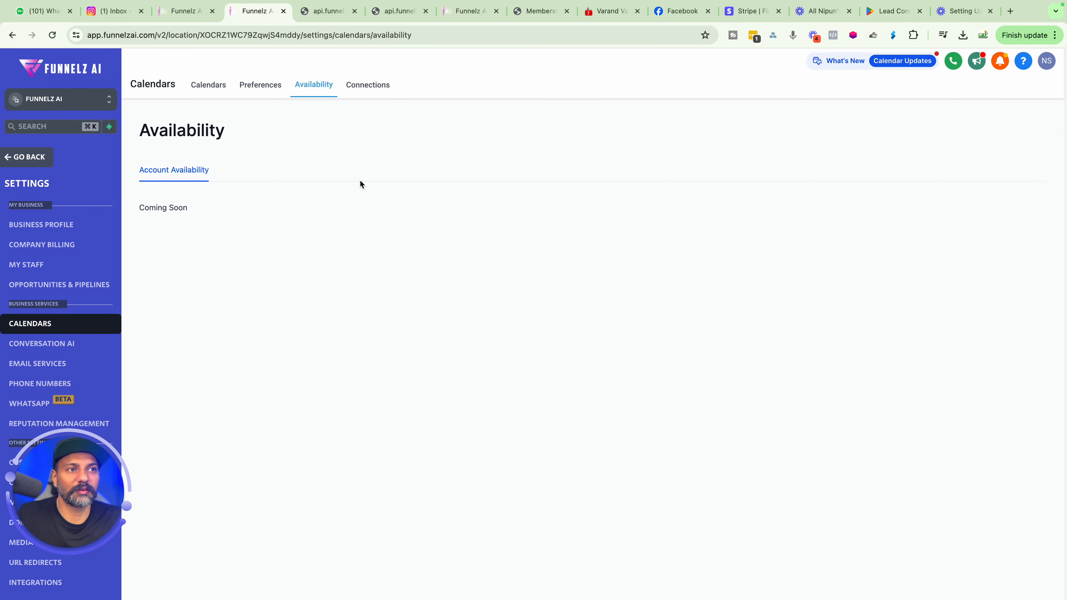
click(214, 86)
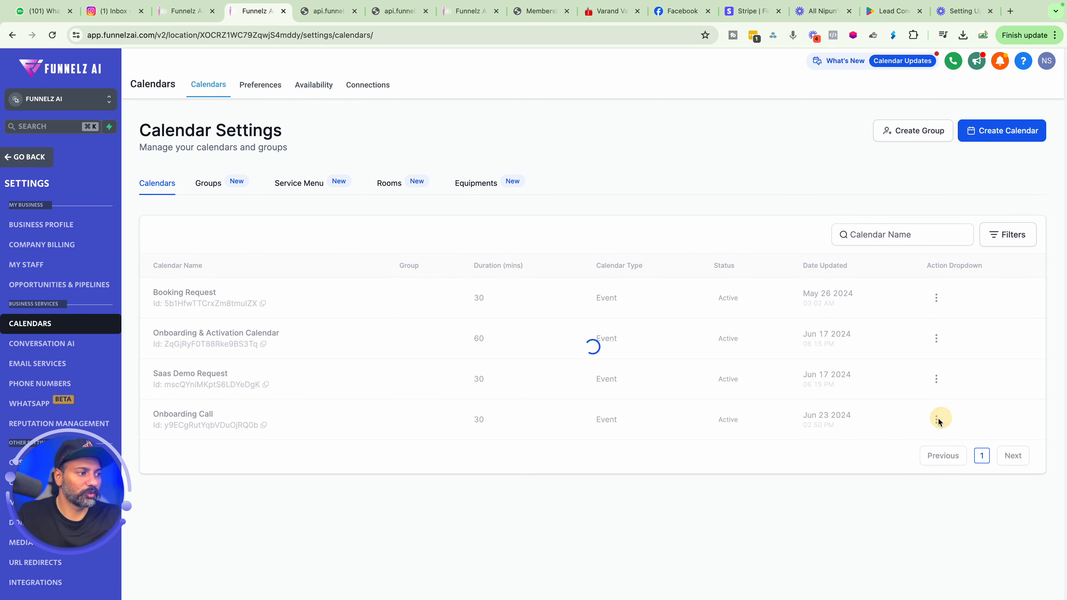
In the widget preview, choose the 10:00 PM slot on Monday, June 24 for the Onboarding Call.
click(328, 12)
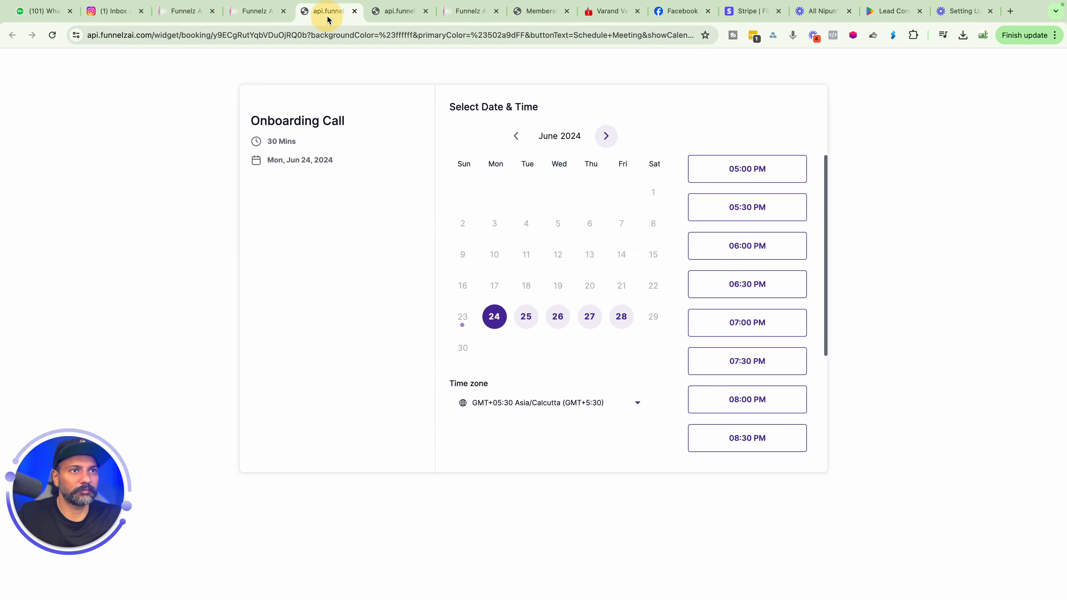
click(748, 170)
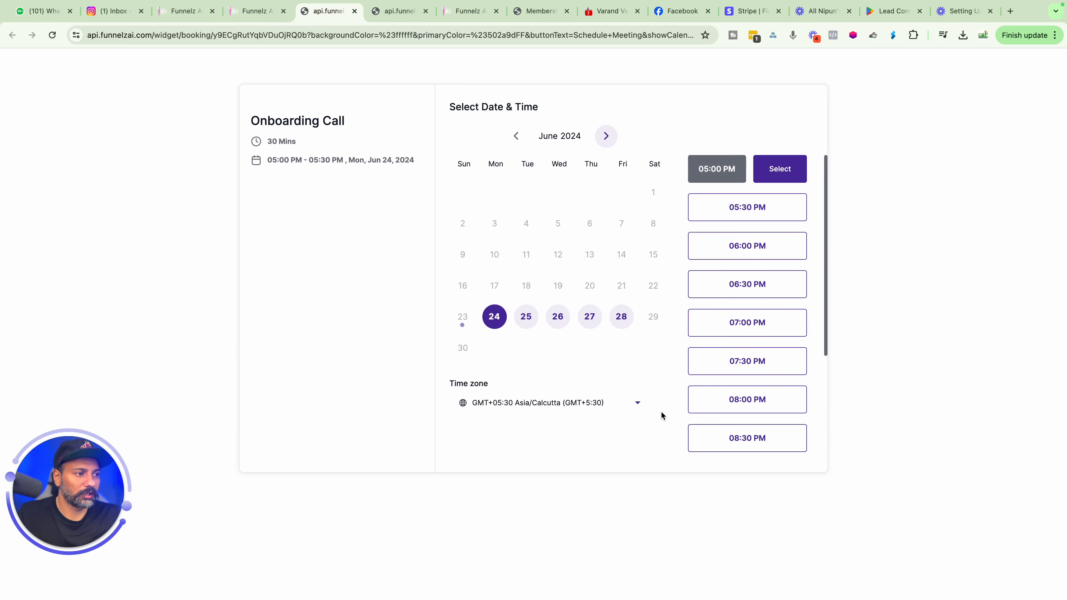
scroll(711, 379, down, 4)
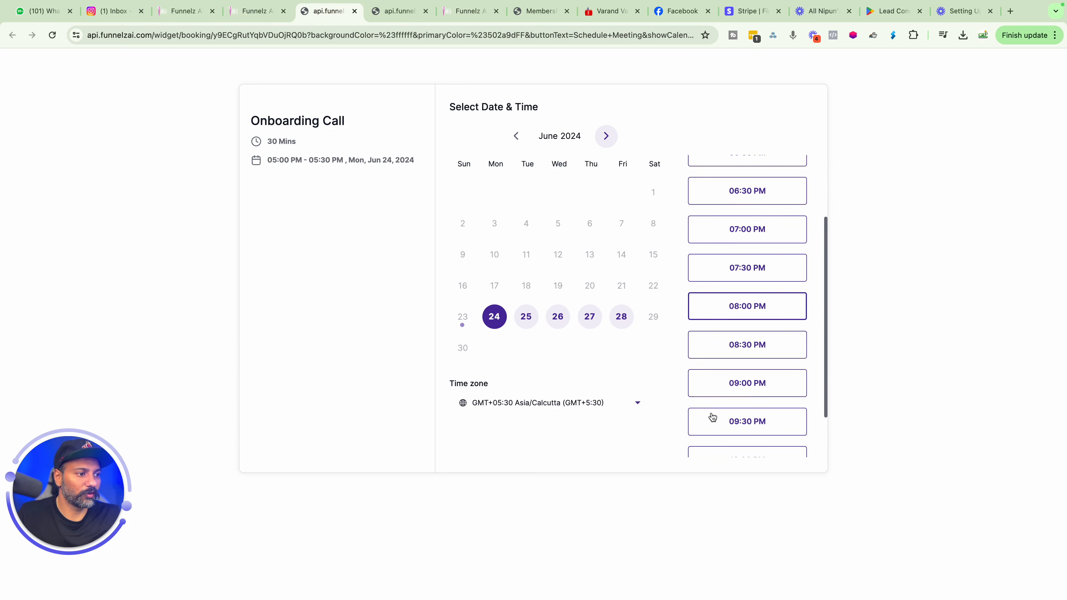
click(716, 407)
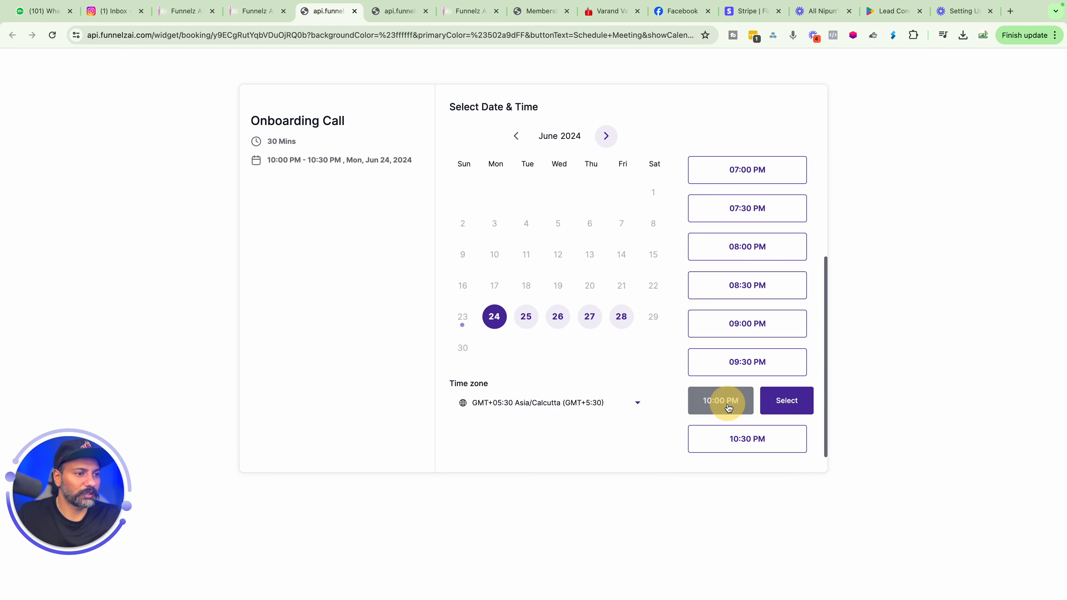
click(788, 401)
Fill the booking form with first name Dummy, last name call, a phone number and the contact's e-mail, accept consent, and schedule.
click(488, 152)
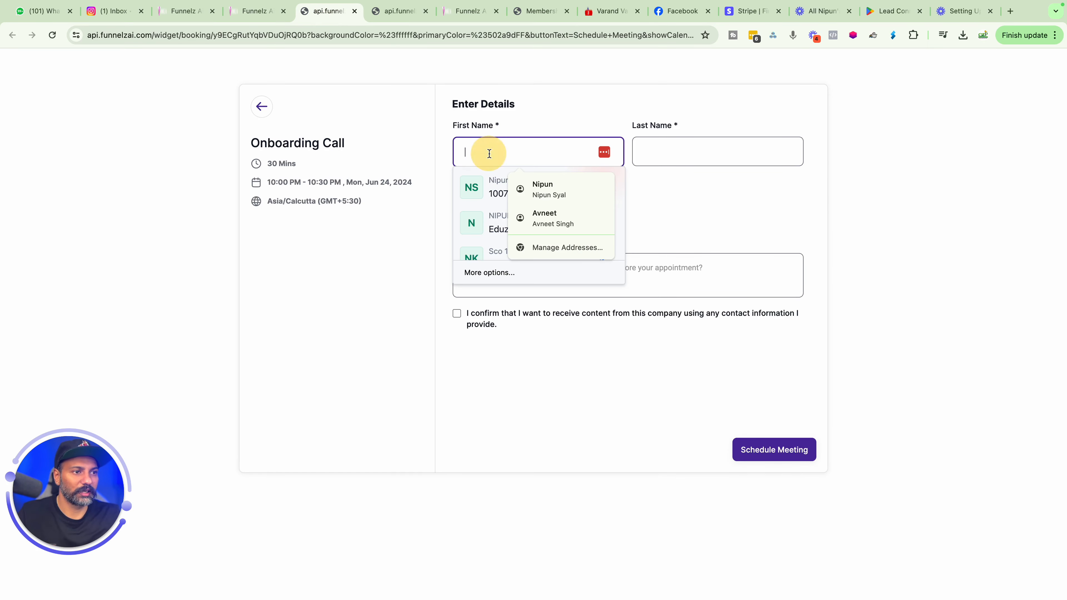
text(Dummy)
key(Tab)
text(call)
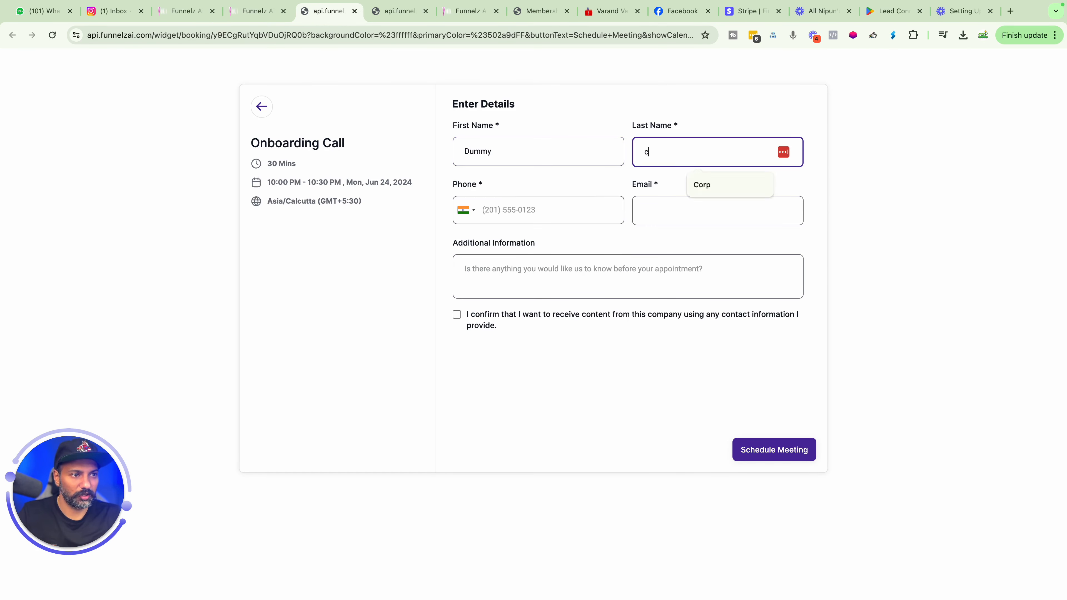
key(Tab)
text(09876543210)
click(656, 206)
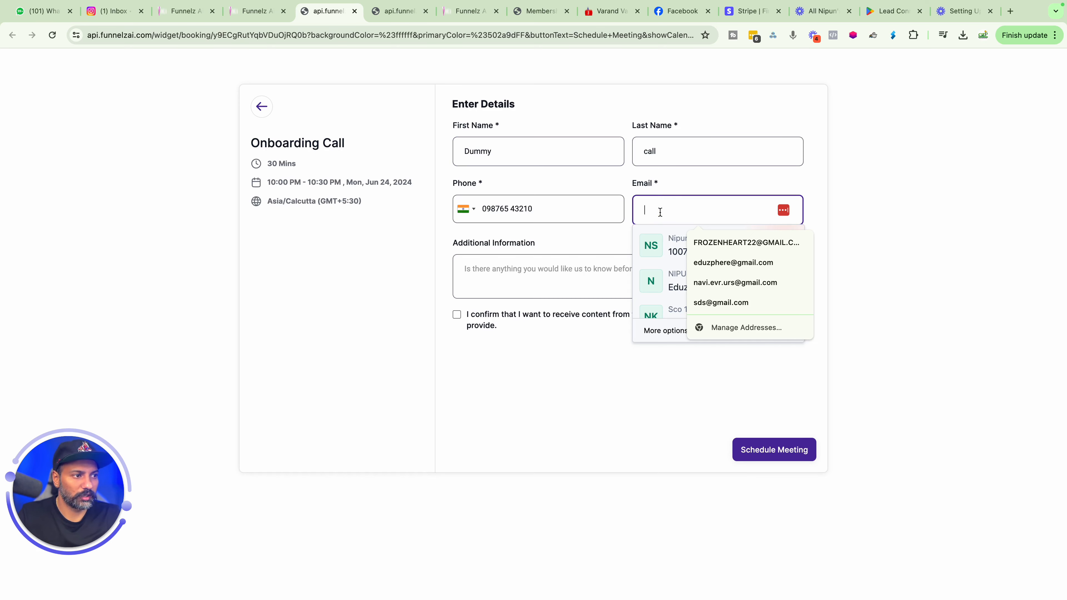
click(715, 242)
click(705, 274)
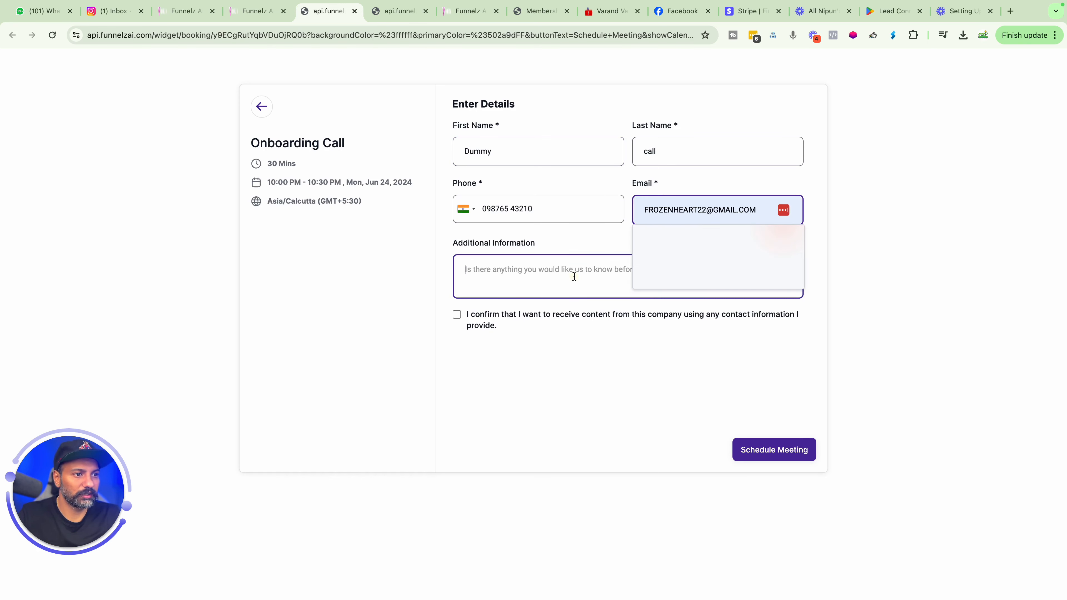
click(457, 313)
click(774, 450)
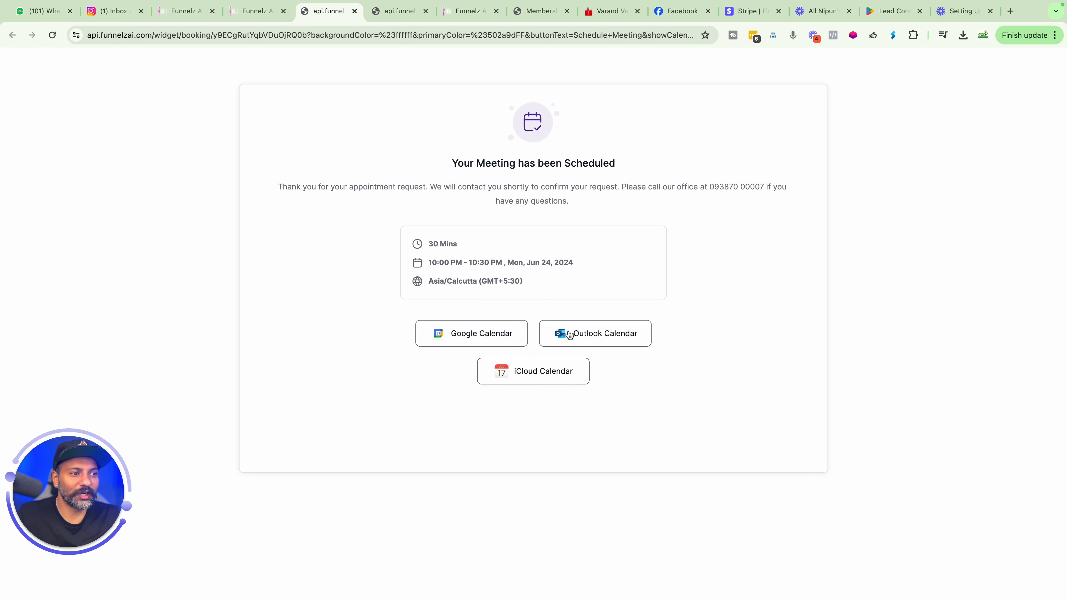
Return to the calendar's week view to check for the test booking.
click(252, 10)
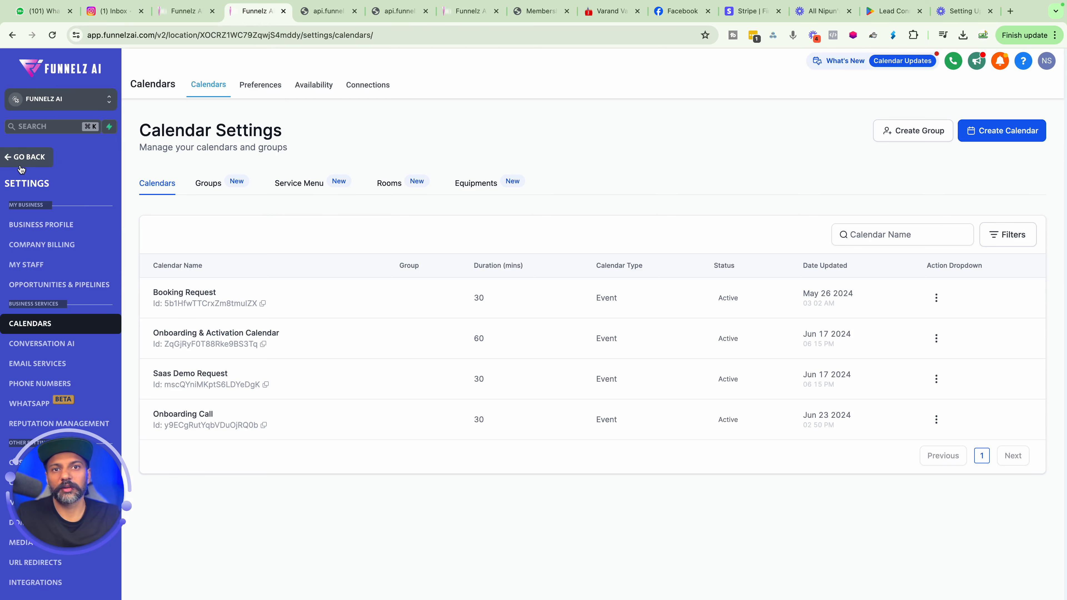
click(35, 162)
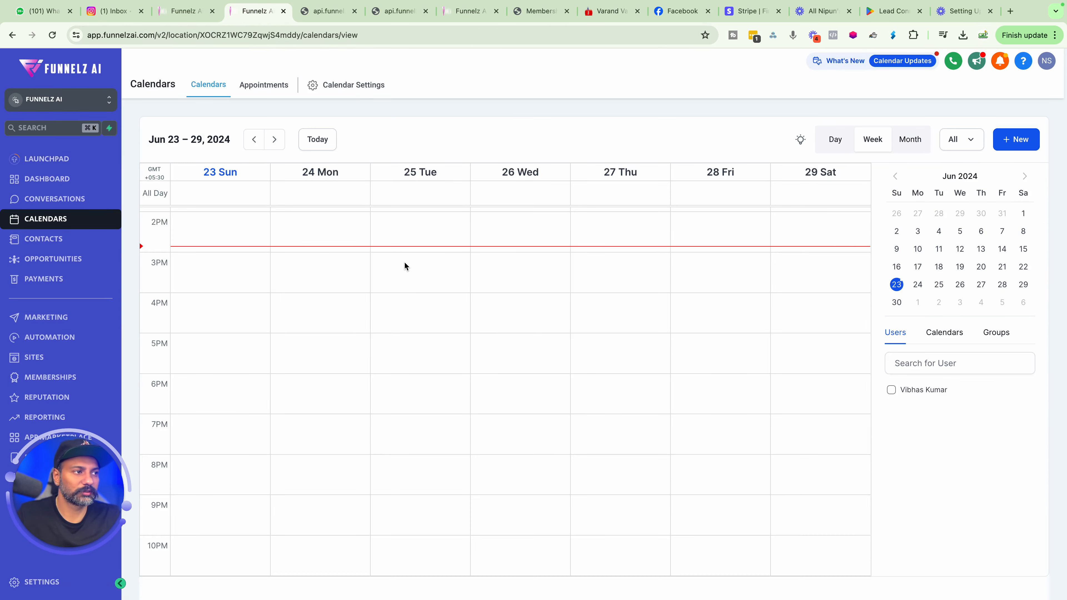
scroll(386, 244, up, 4)
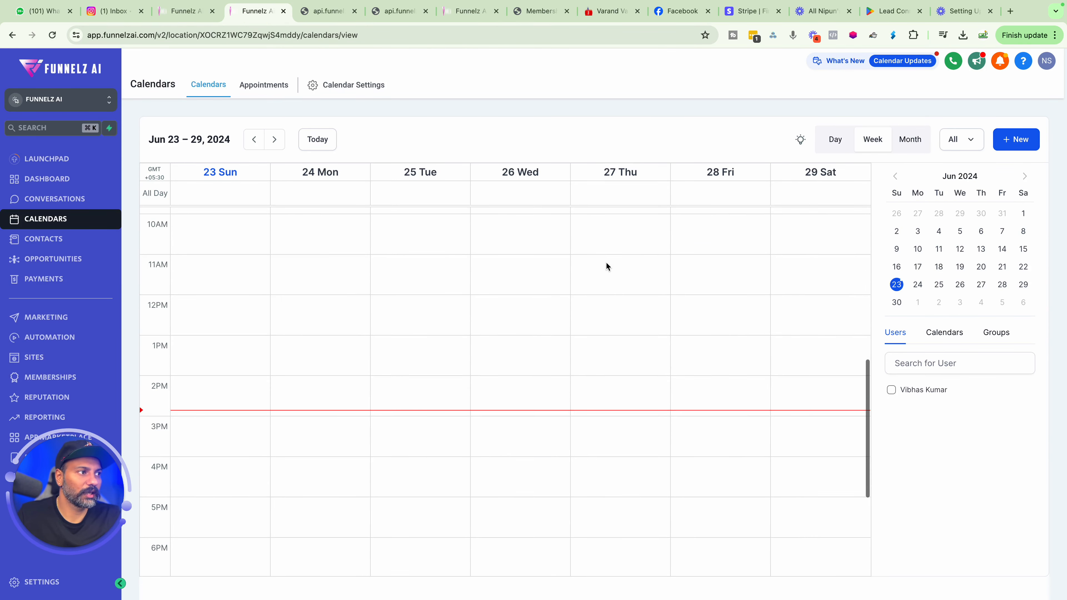